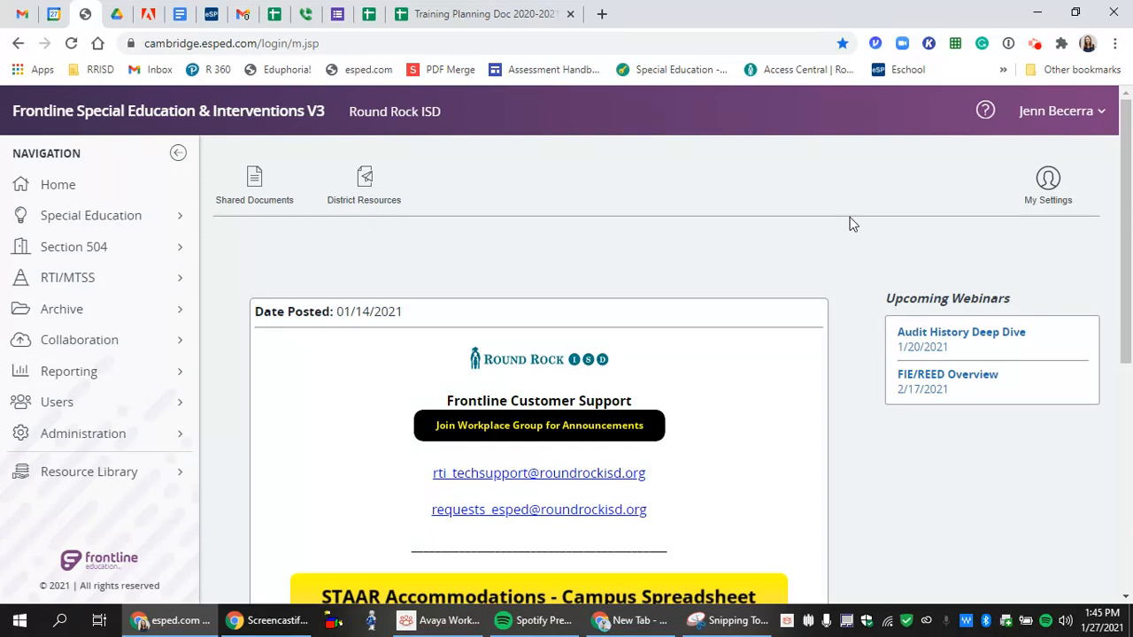
- Open the practice student's Special Education Notices record, giving 'I am writing this student's IEP' as the access reason
click(185, 213)
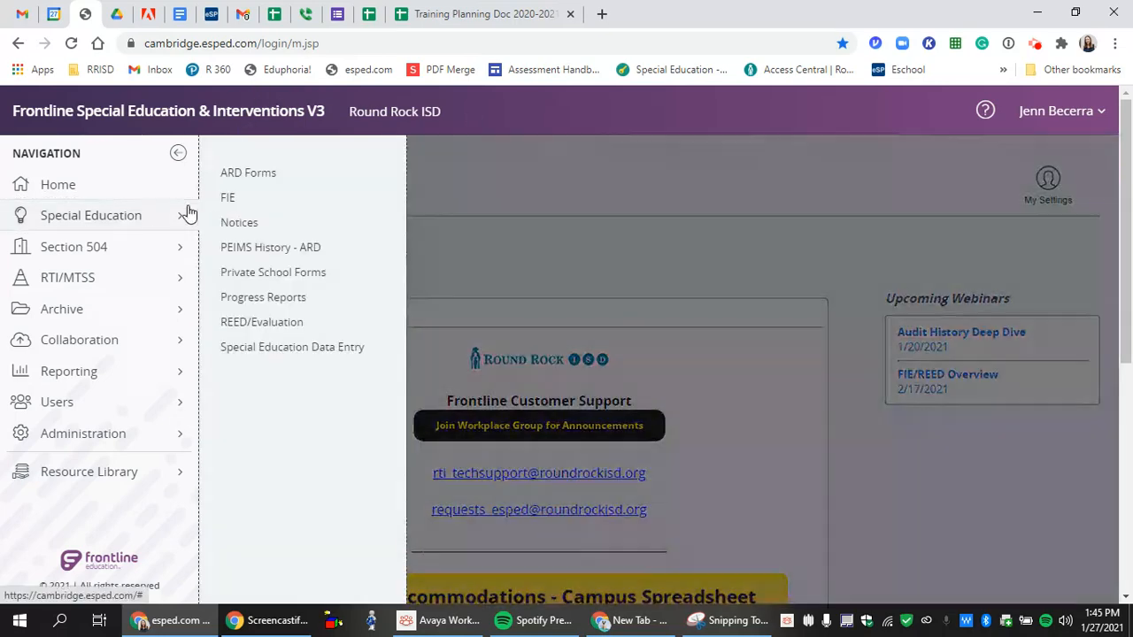
click(234, 222)
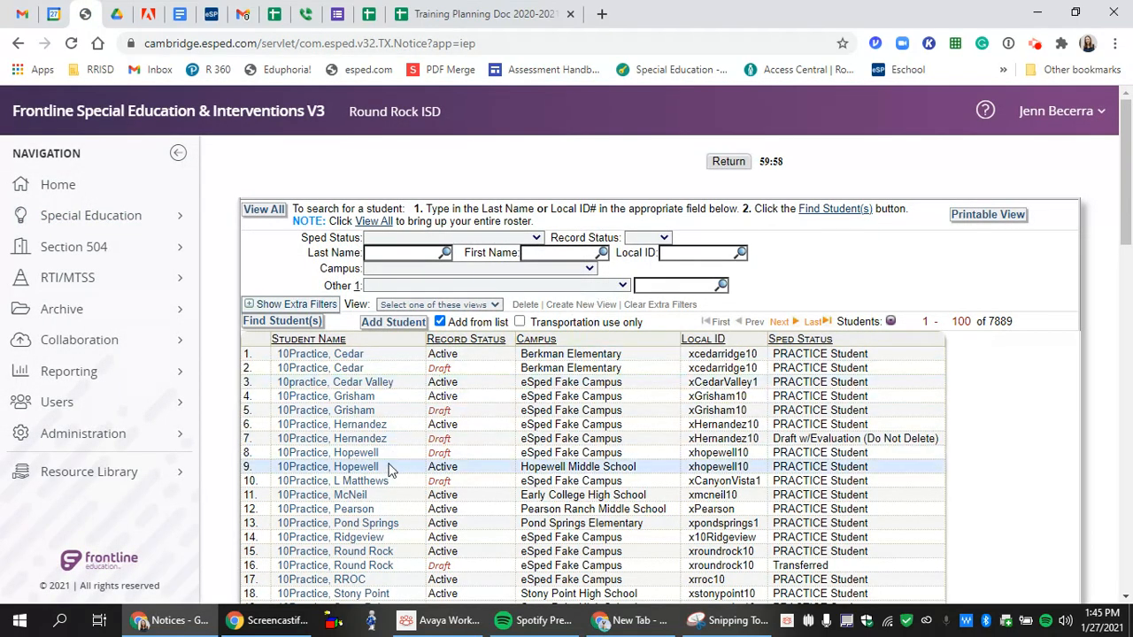
scroll(387, 470, down, 1)
scroll(386, 470, down, 2)
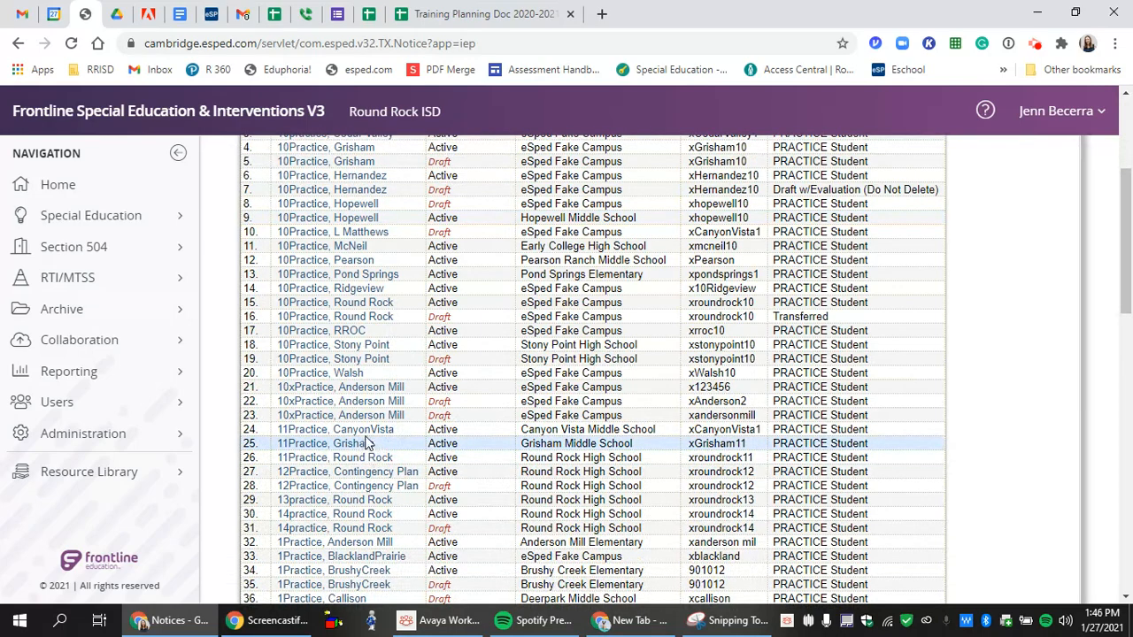
scroll(366, 440, down, 6)
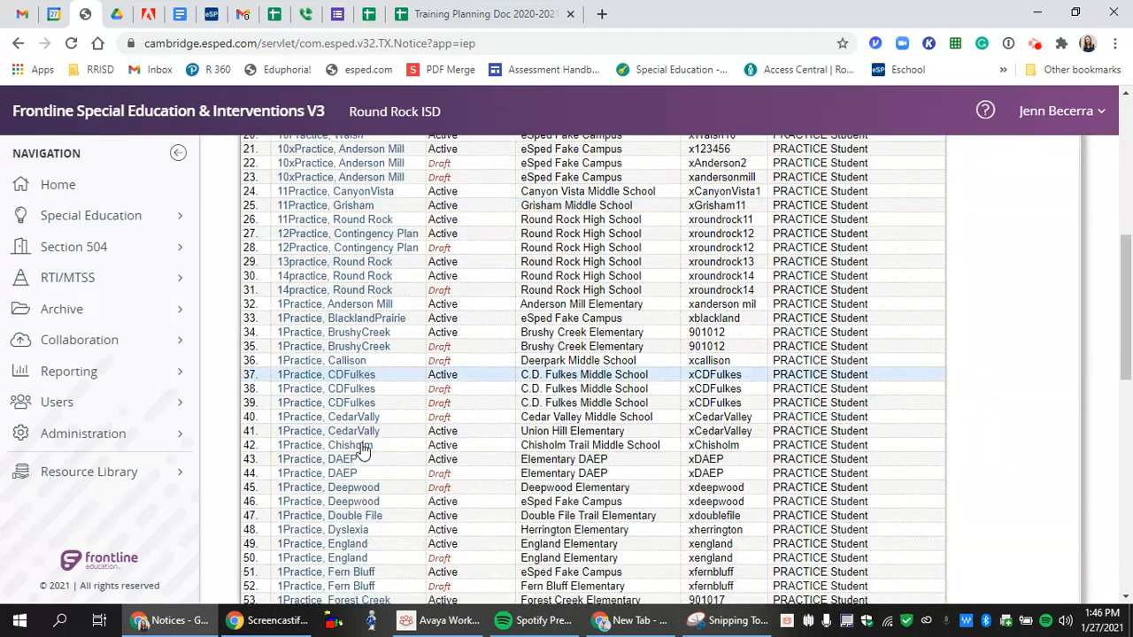
scroll(363, 450, down, 3)
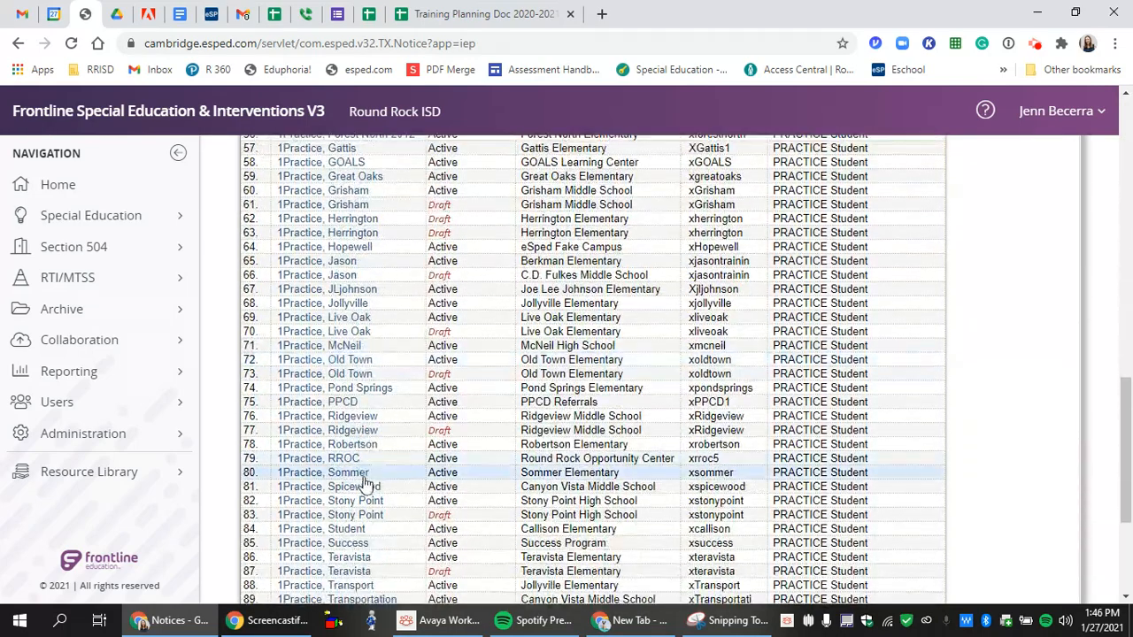
click(370, 494)
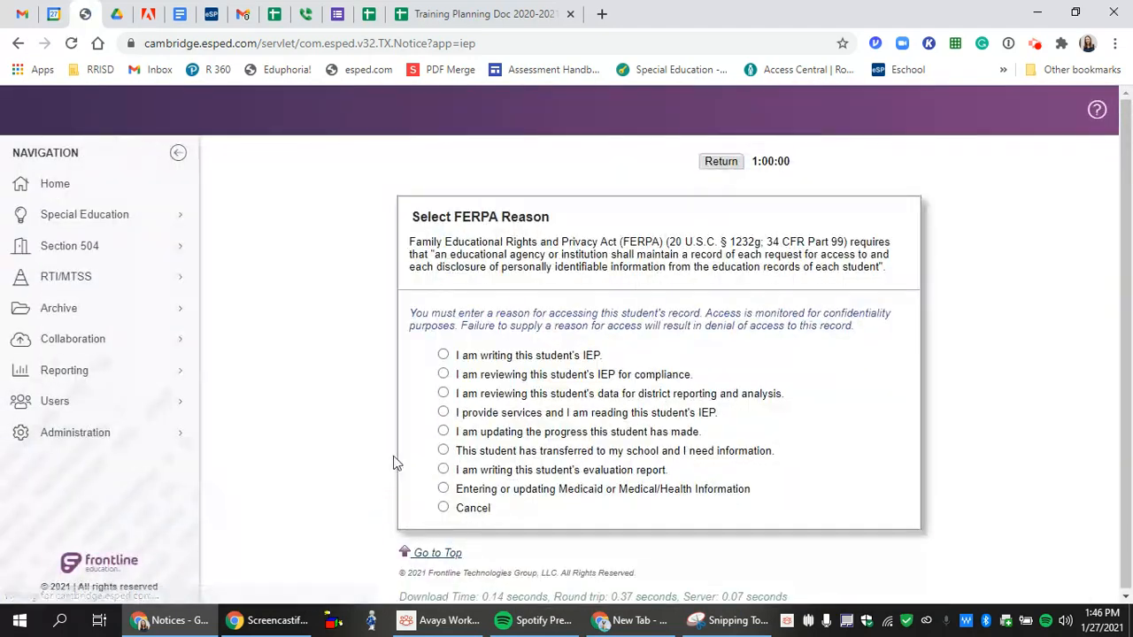
click(443, 355)
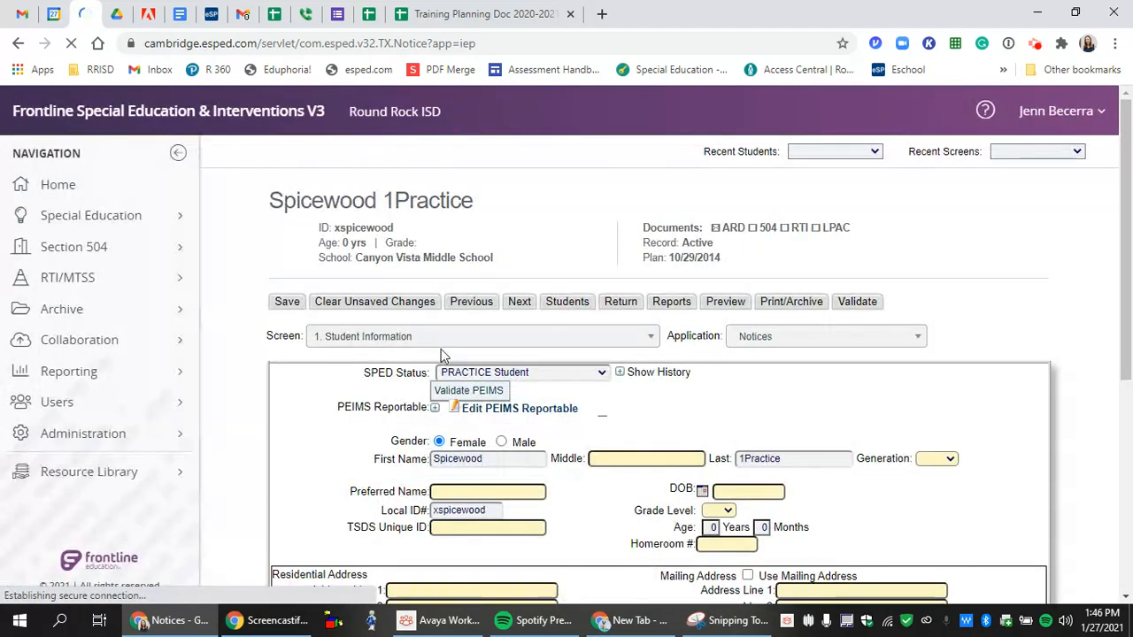
click(454, 342)
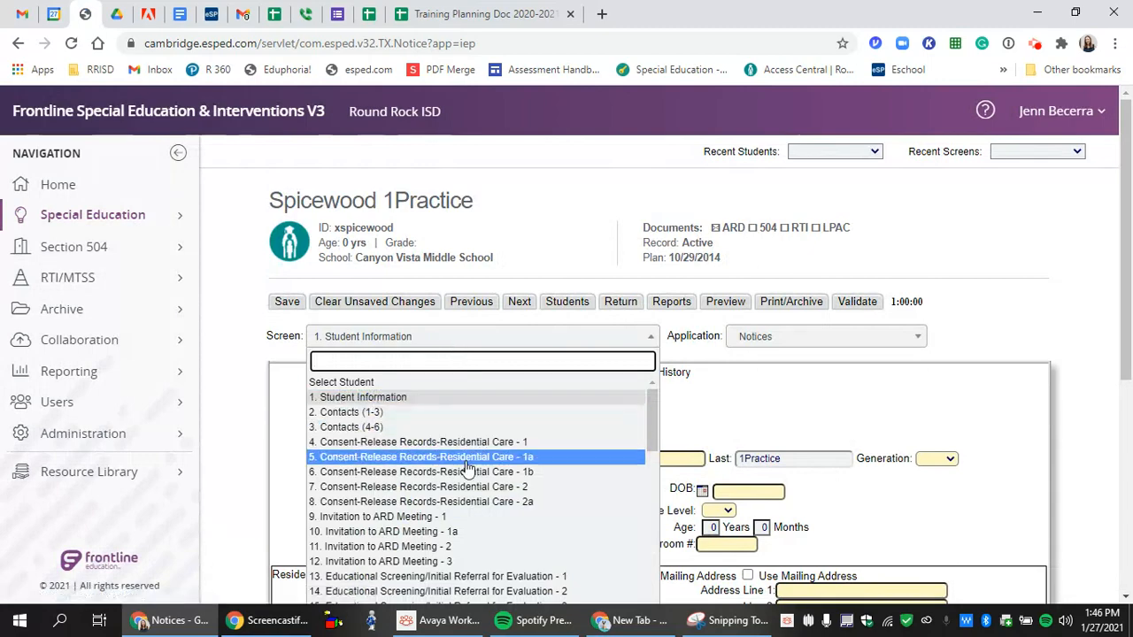
- On '9. Invitation to ARD Meeting - 1', enter 01/27/2021 in both Date Sent/Mailed fields
click(478, 520)
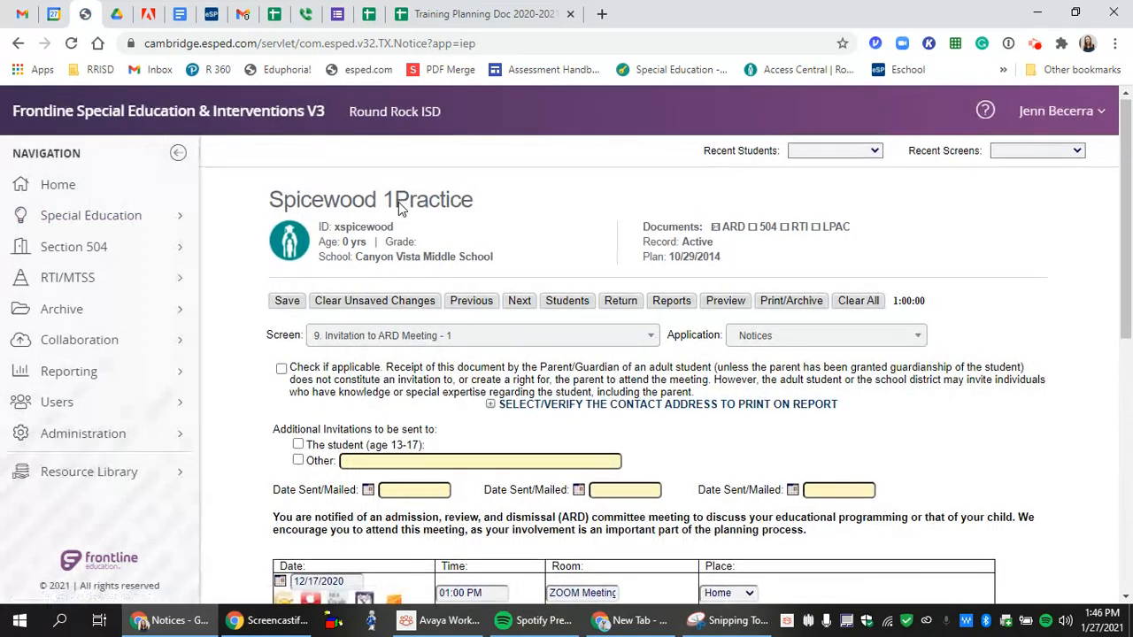
scroll(398, 202, down, 1)
click(437, 409)
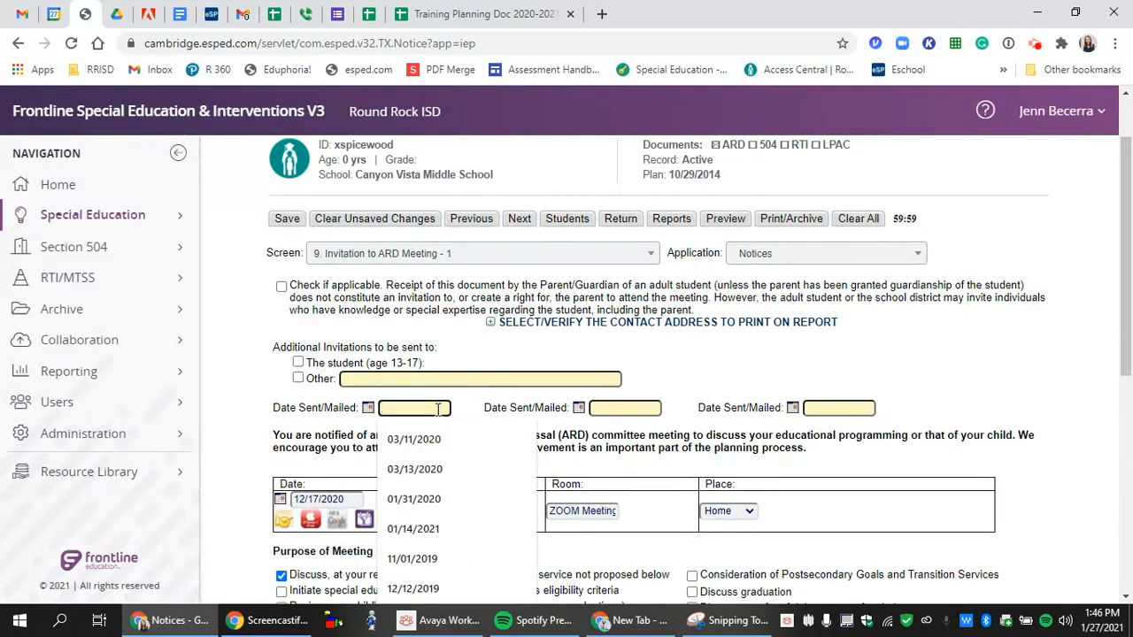
text(01/)
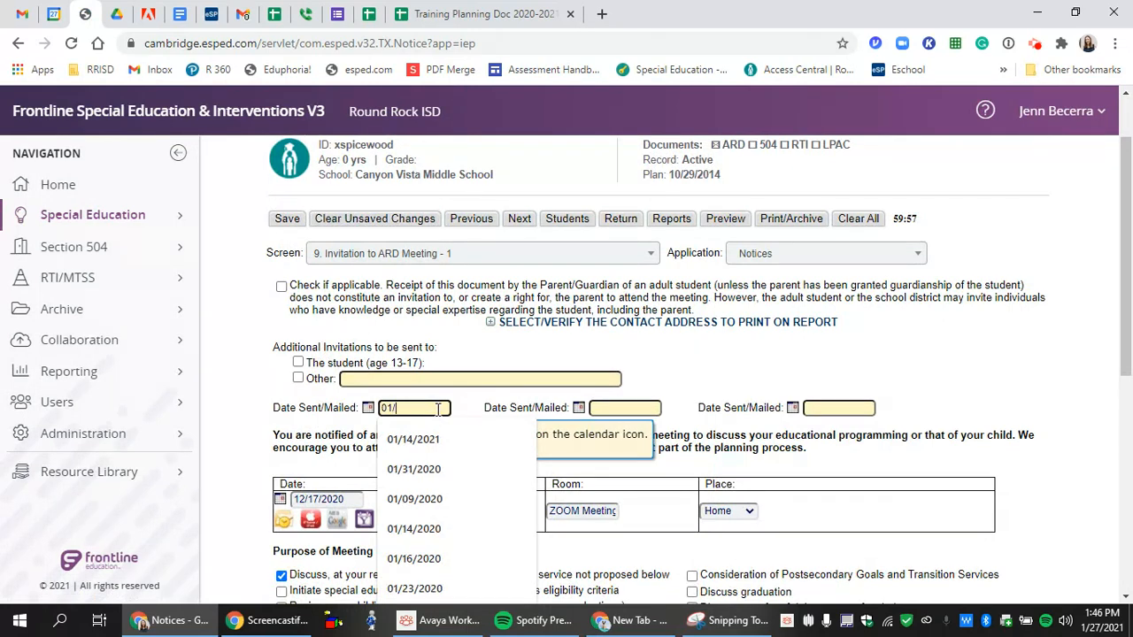
text(27/2021)
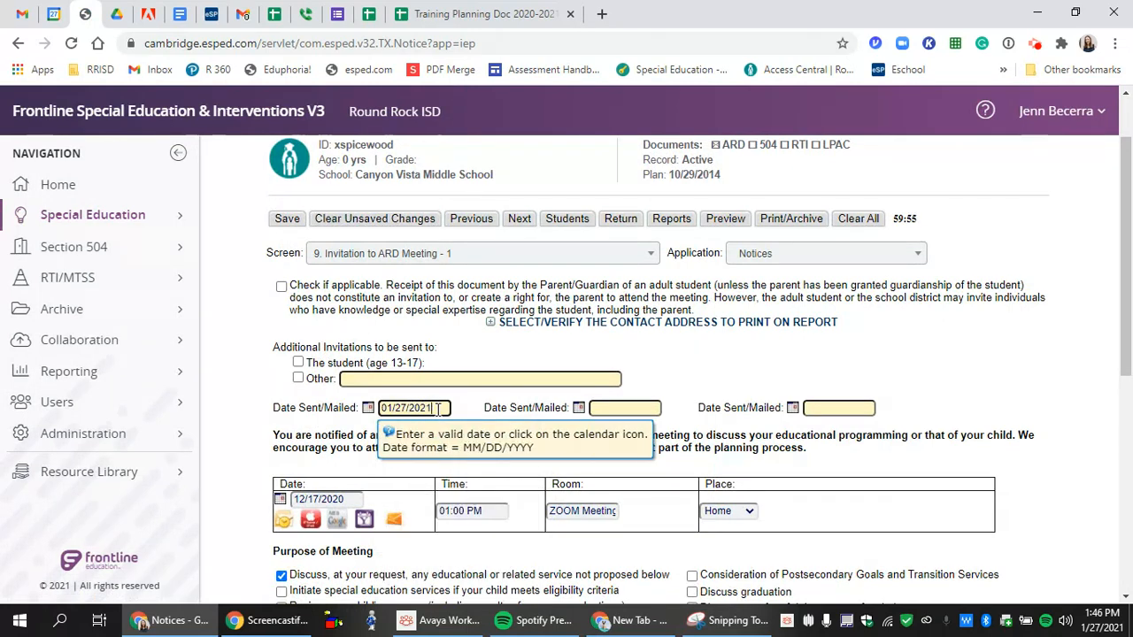
click(623, 408)
text(01/)
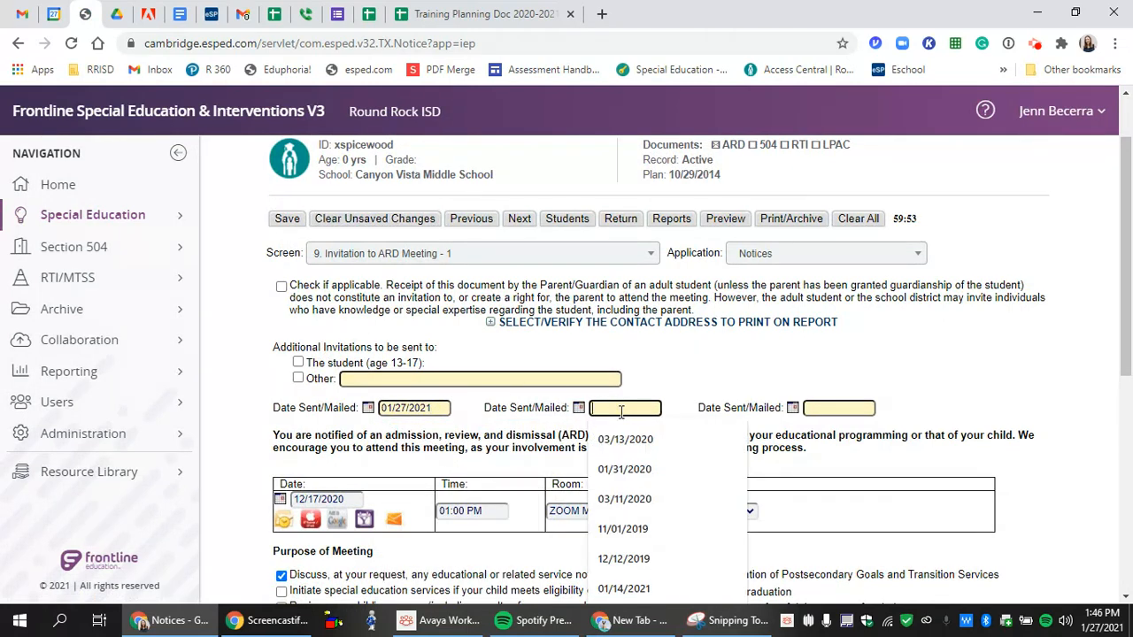
text(27/2021)
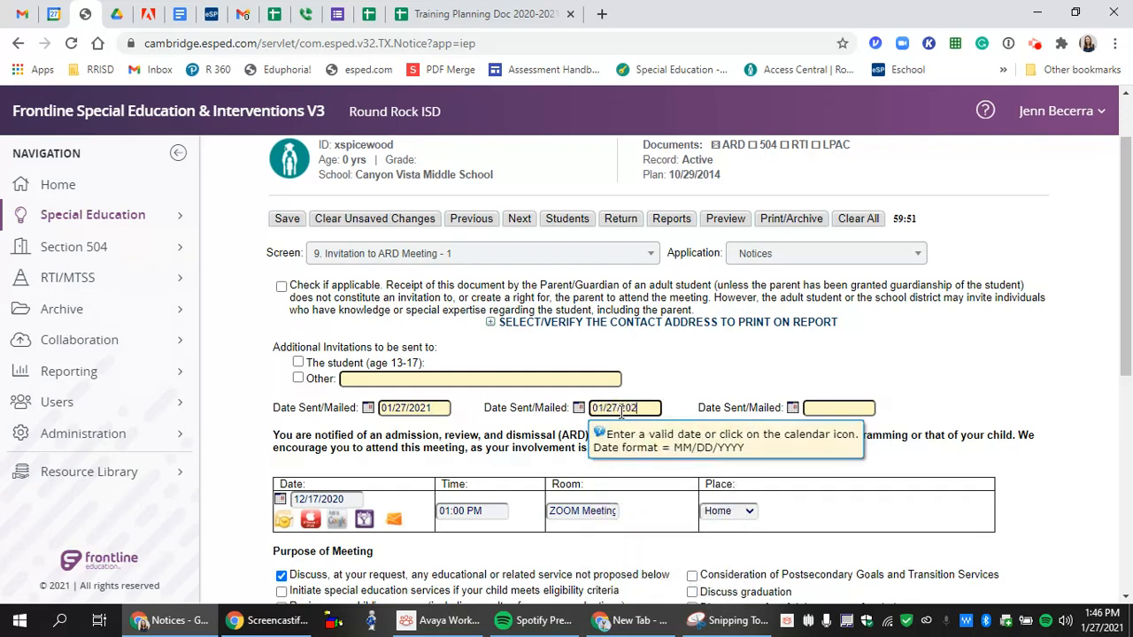
- Replace the meeting date 12/17/2020 with 02/21/2021 and check it against the planning spreadsheet
click(361, 499)
drag(361, 498, 155, 489)
key(BackSpace)
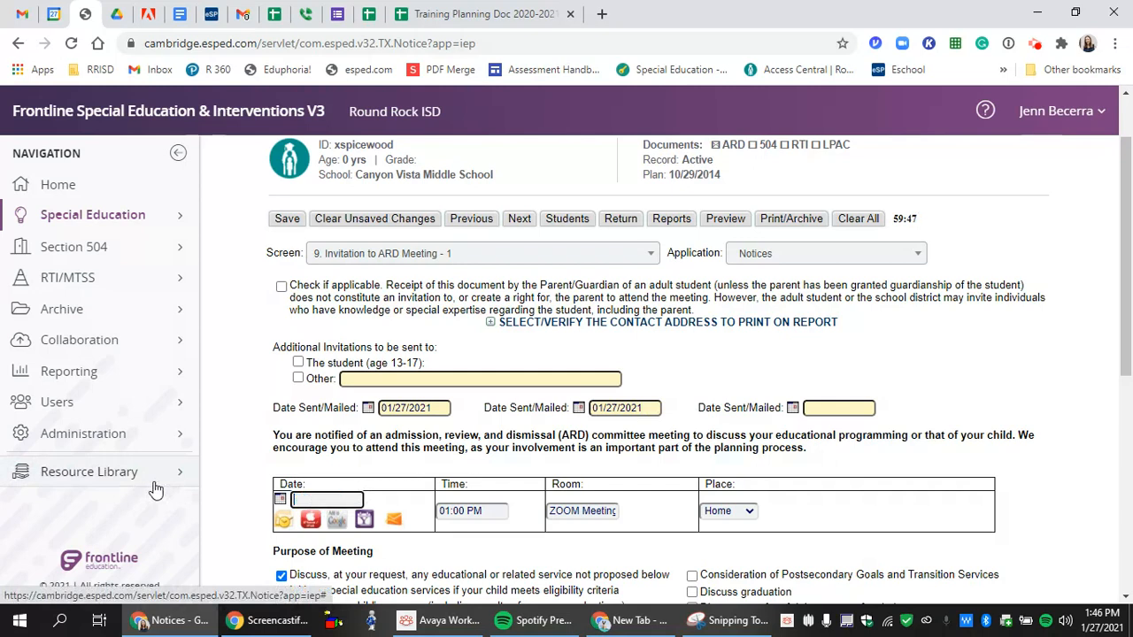
text(02/)
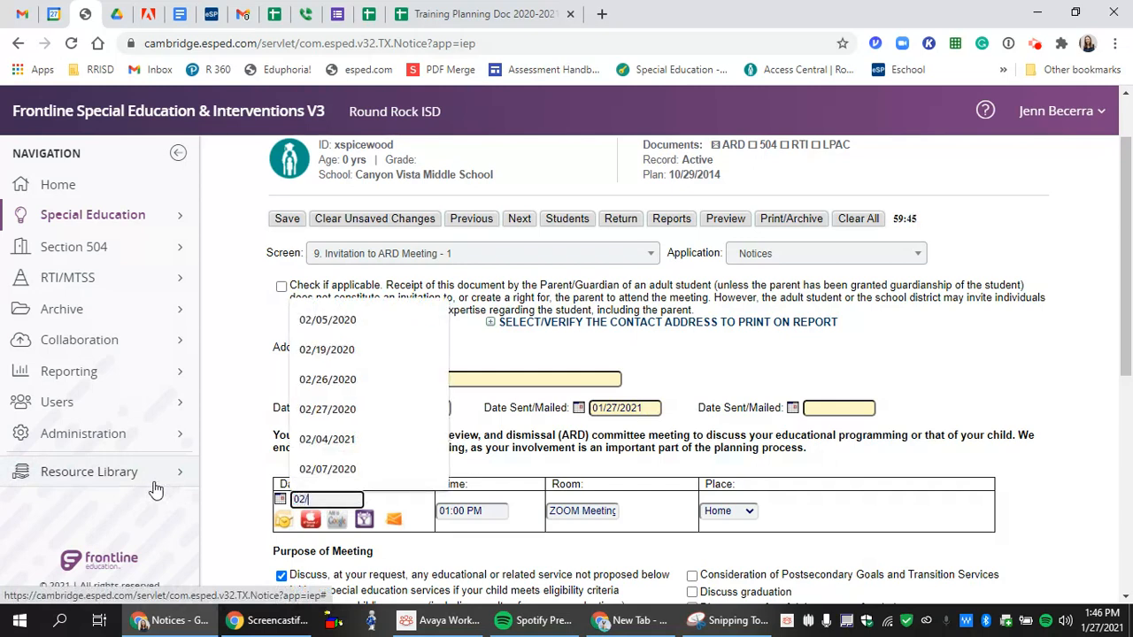
text(21)
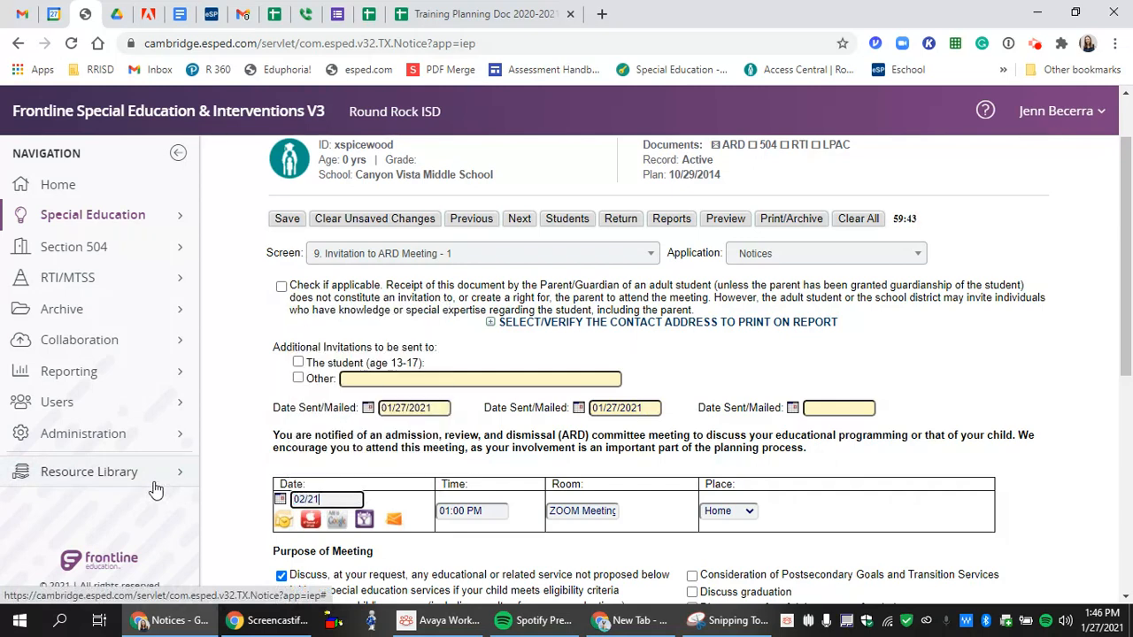
text(/2021)
click(478, 13)
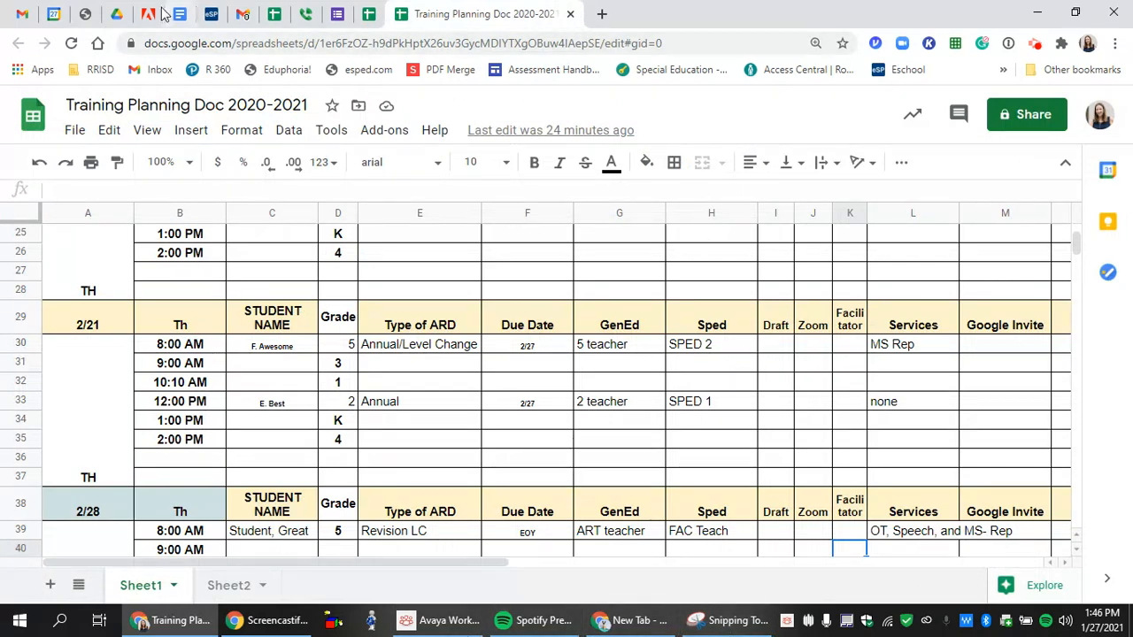
click(88, 13)
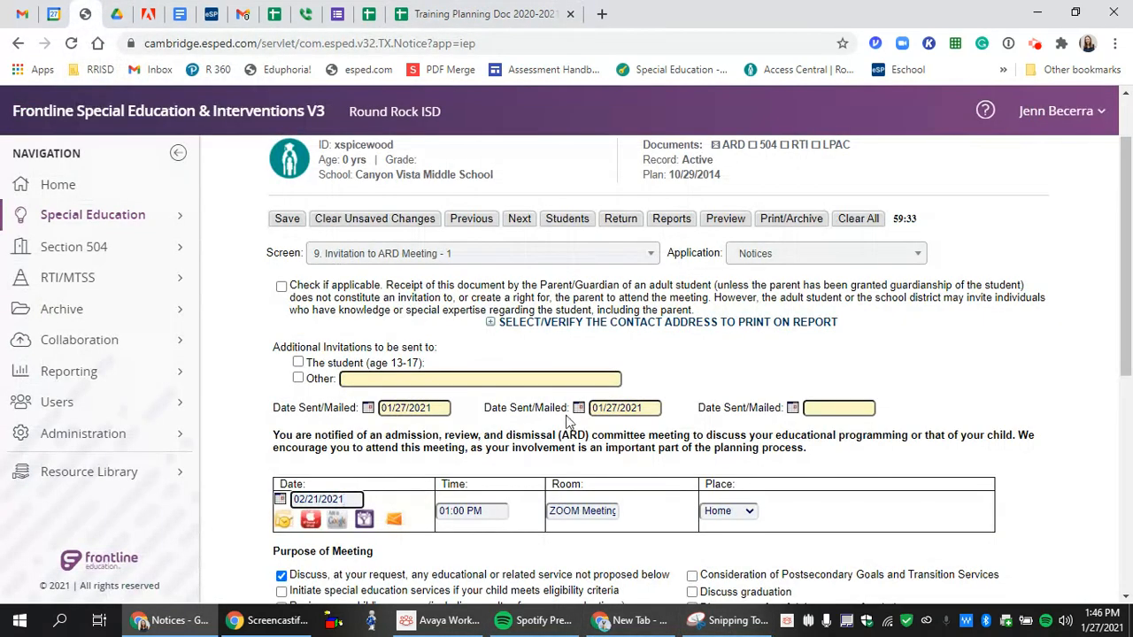
- Set the meeting time to 08:00 AM and add Consider ESY, program review and '/ Level Change' purposes
click(482, 511)
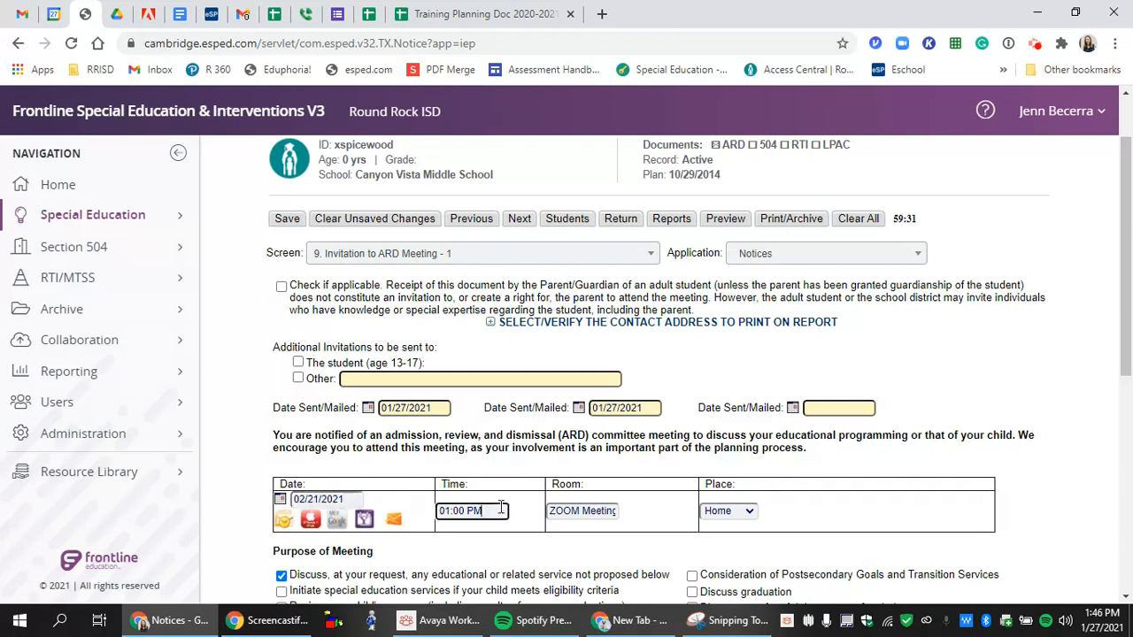
text(08:)
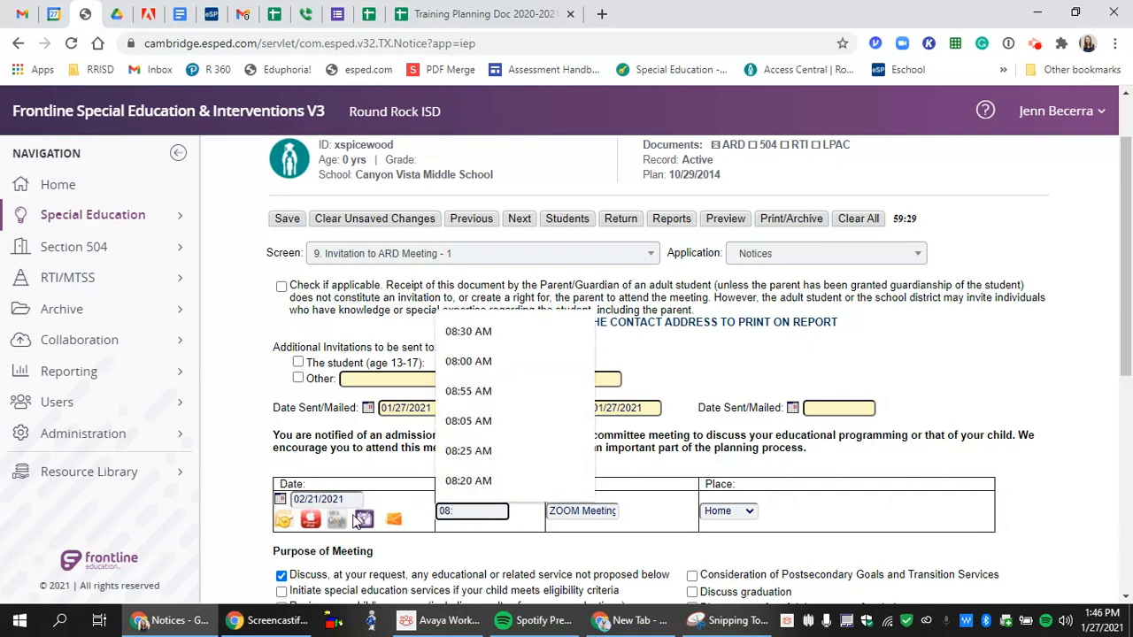
text(00AM)
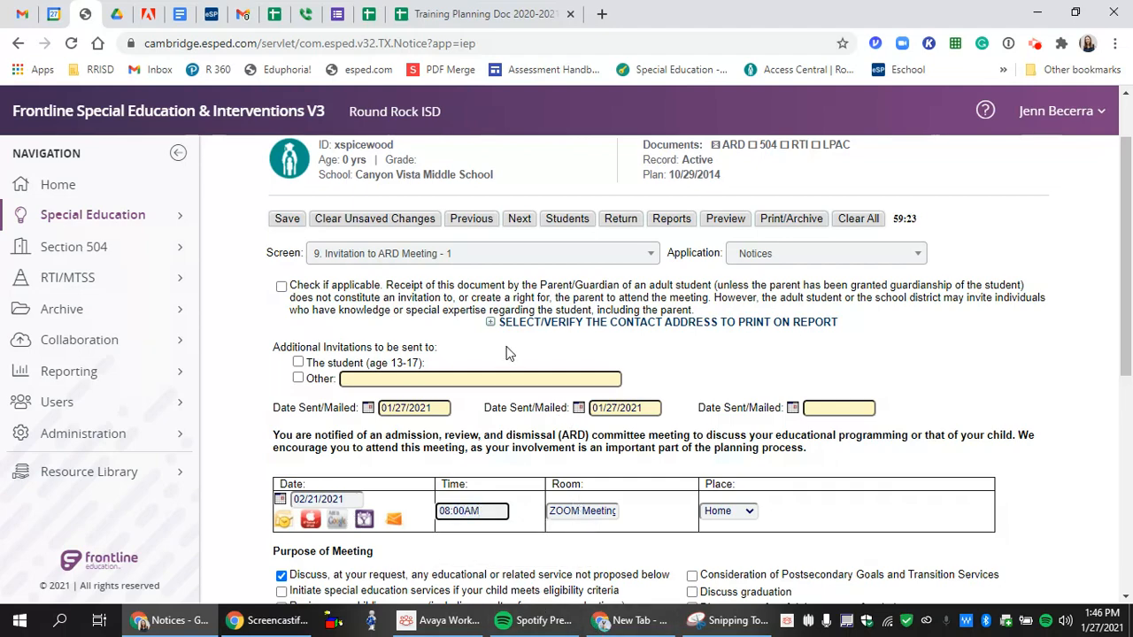
scroll(511, 354, down, 2)
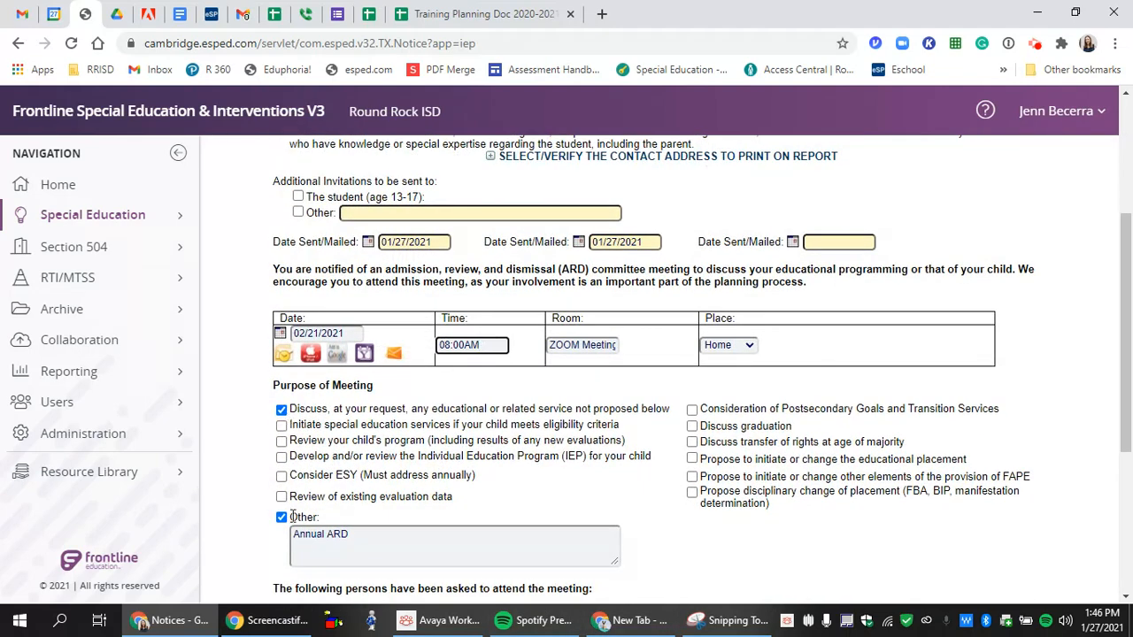
click(282, 477)
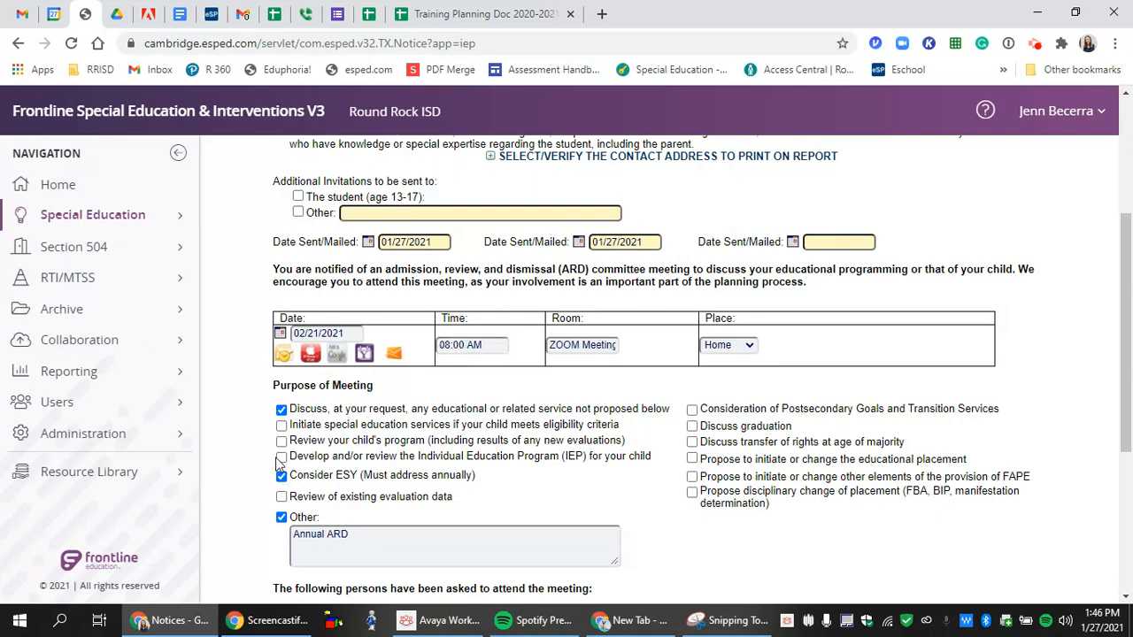
click(369, 534)
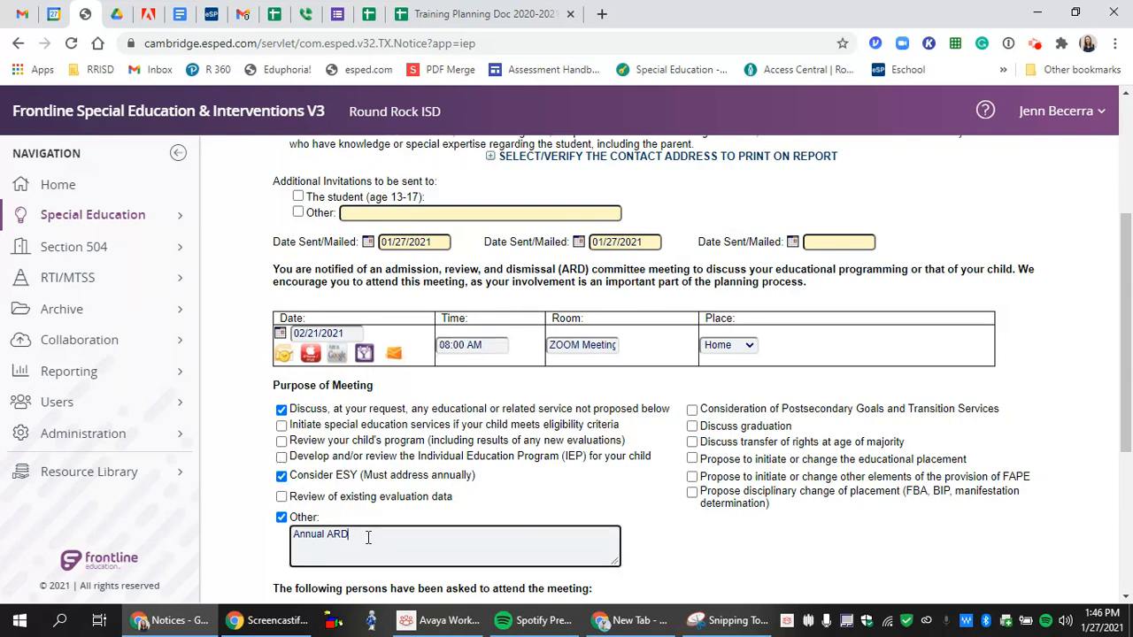
text(/ Level Change)
click(282, 441)
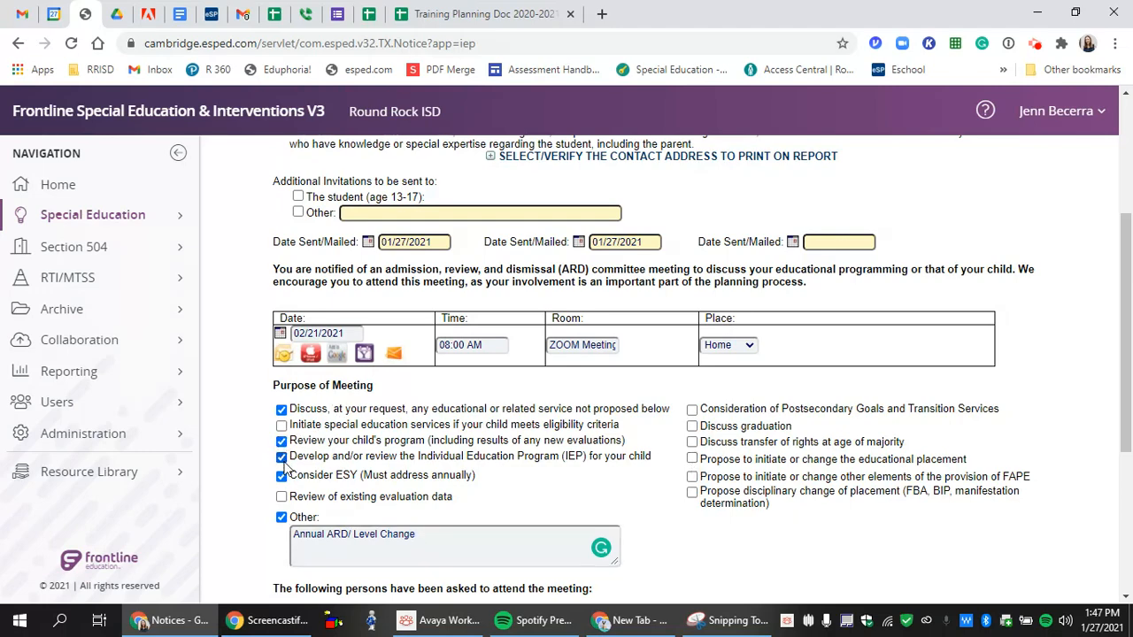
scroll(526, 531, down, 3)
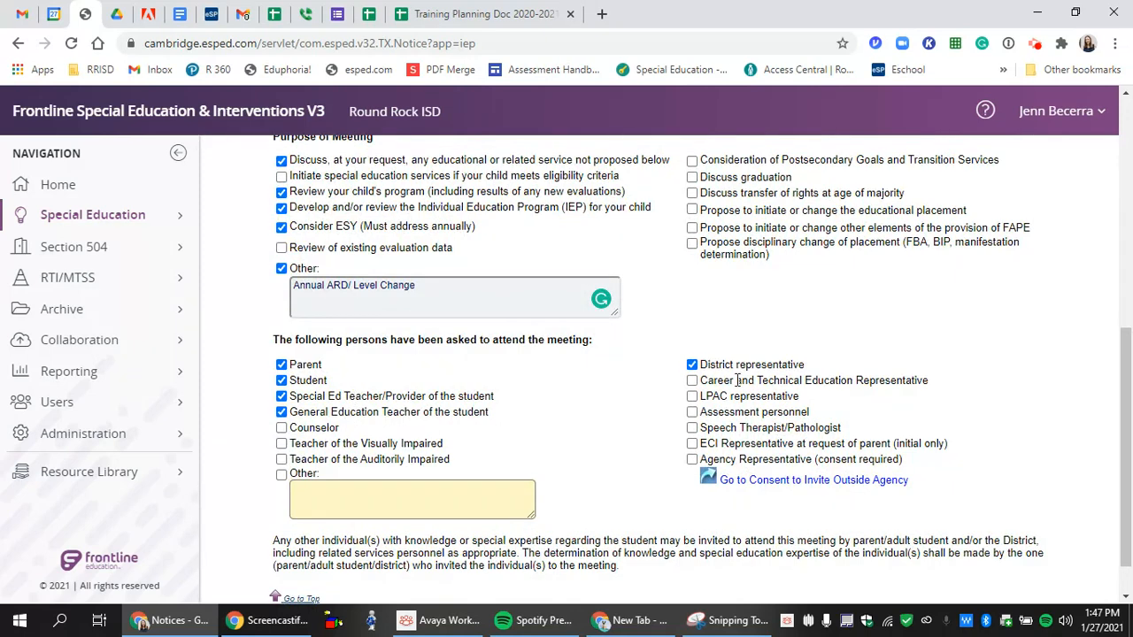
- Check row 30's ARD type and Services in the planning spreadsheet
click(432, 13)
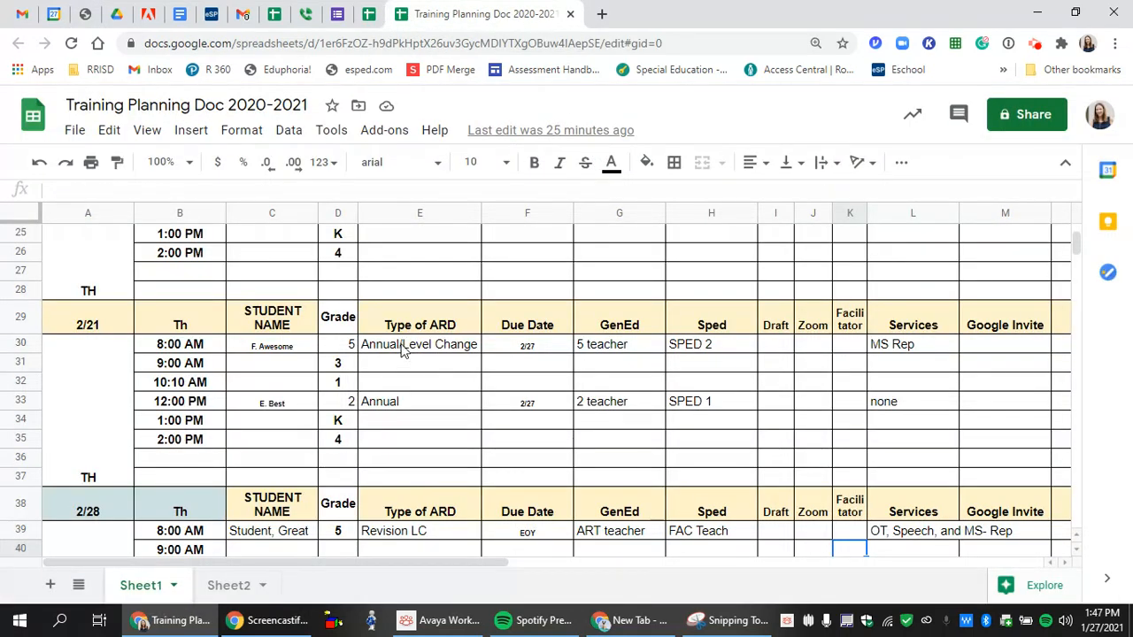
click(405, 351)
click(920, 353)
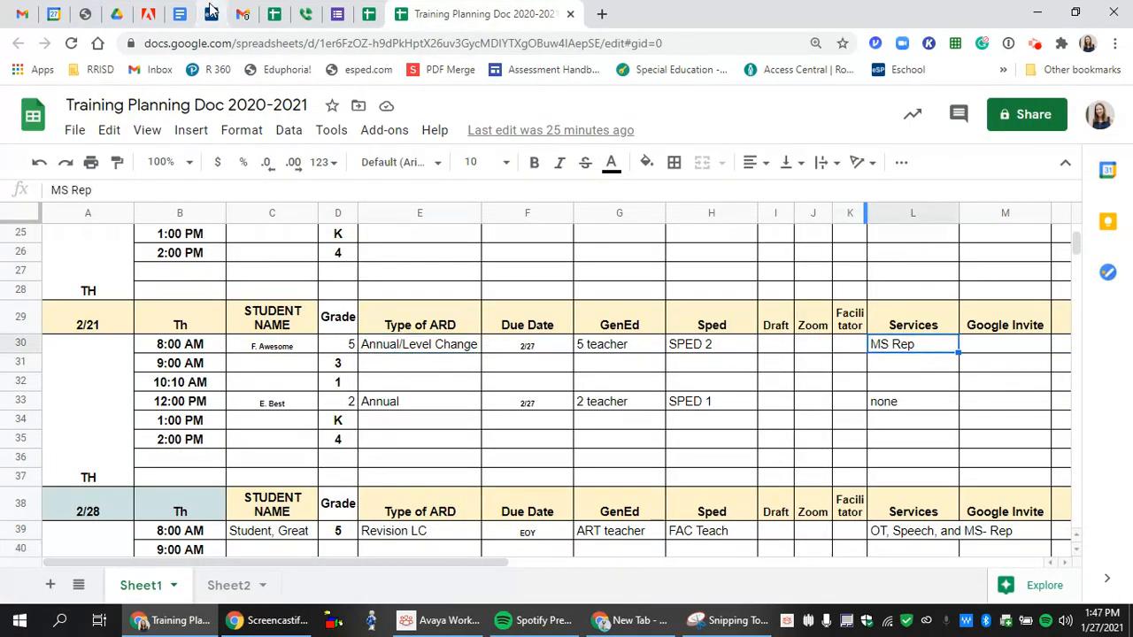
click(85, 13)
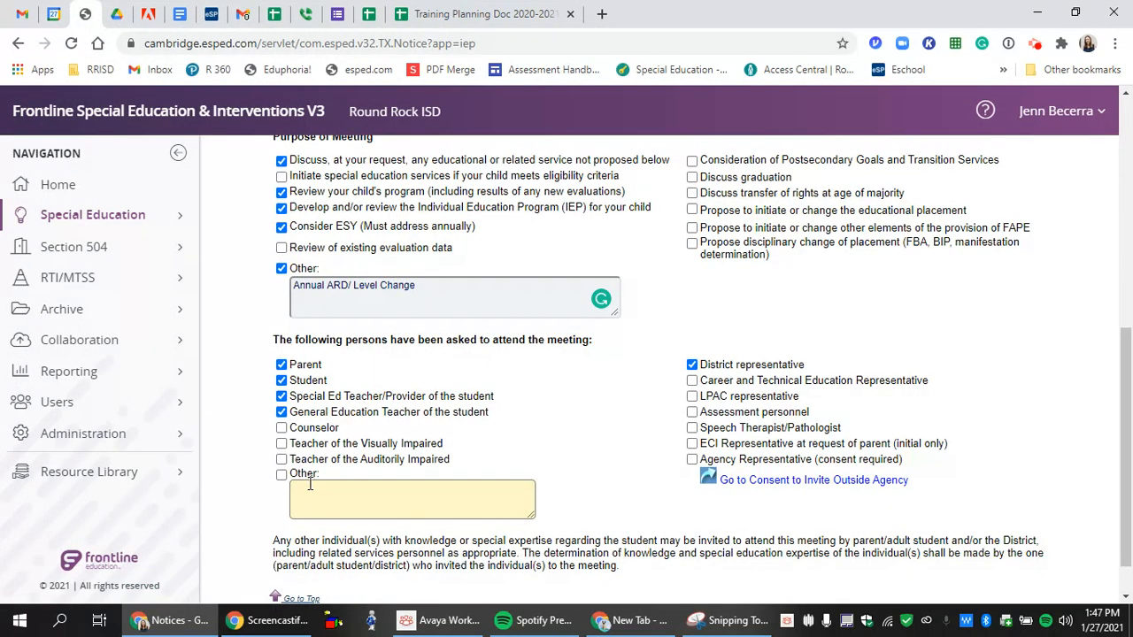
- Add 'Middle School Rep' as an Other invited attendee, save, and move to the next screen
click(282, 474)
click(333, 488)
text(Middle School Rep)
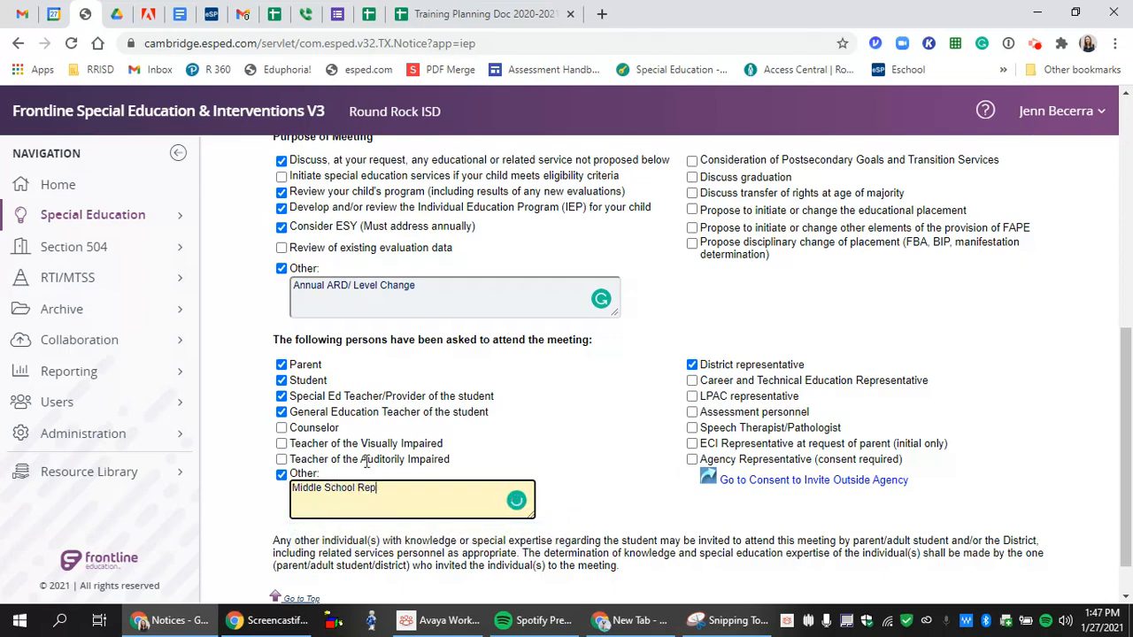
scroll(354, 475, down, 1)
click(301, 560)
click(287, 304)
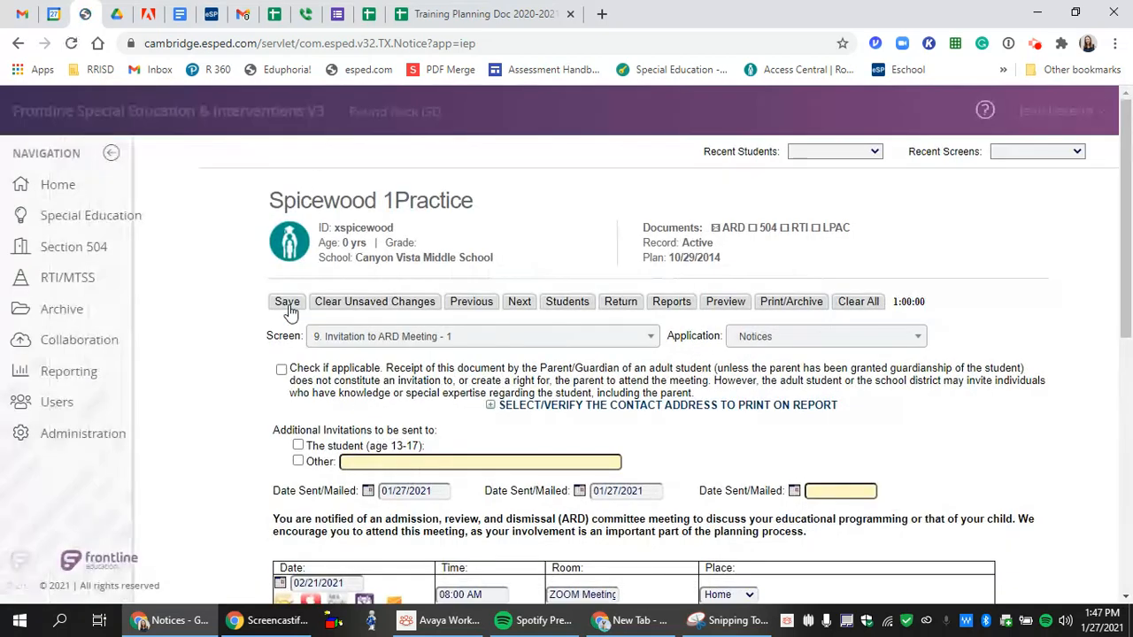
click(524, 302)
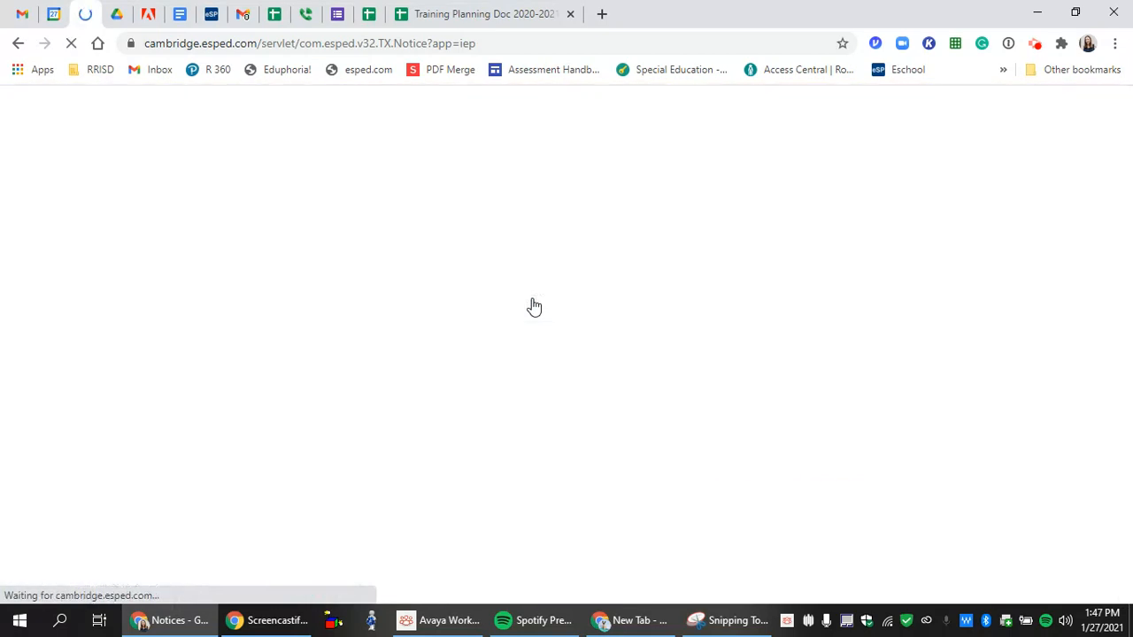
- Record the procedural safeguards copy as provided to Parents on 01/27/2021
click(528, 302)
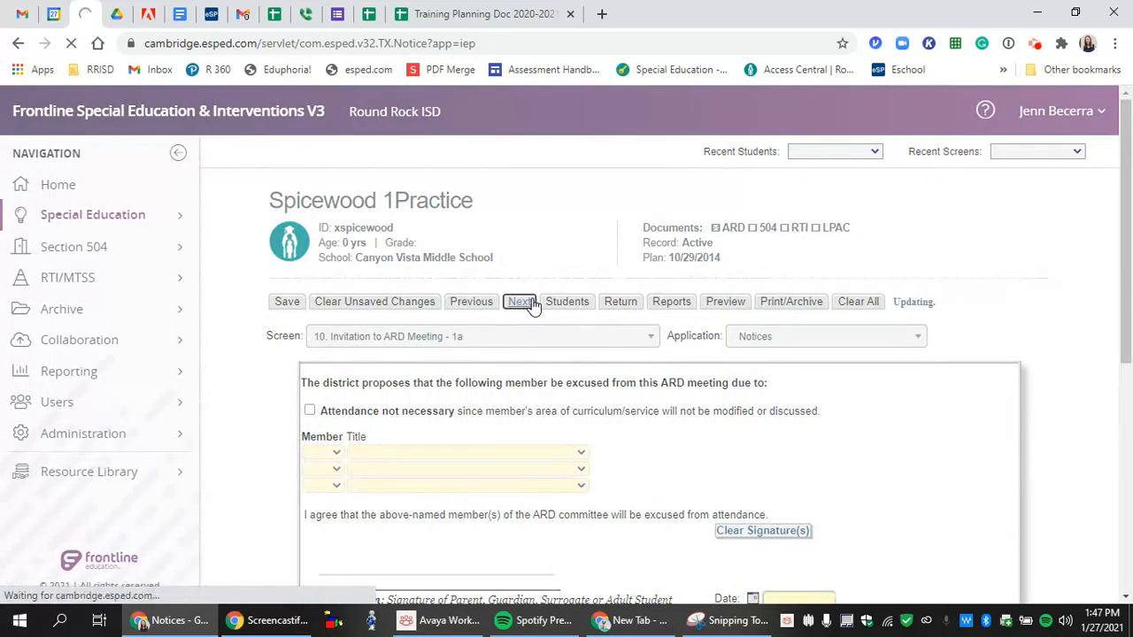
scroll(531, 305, down, 2)
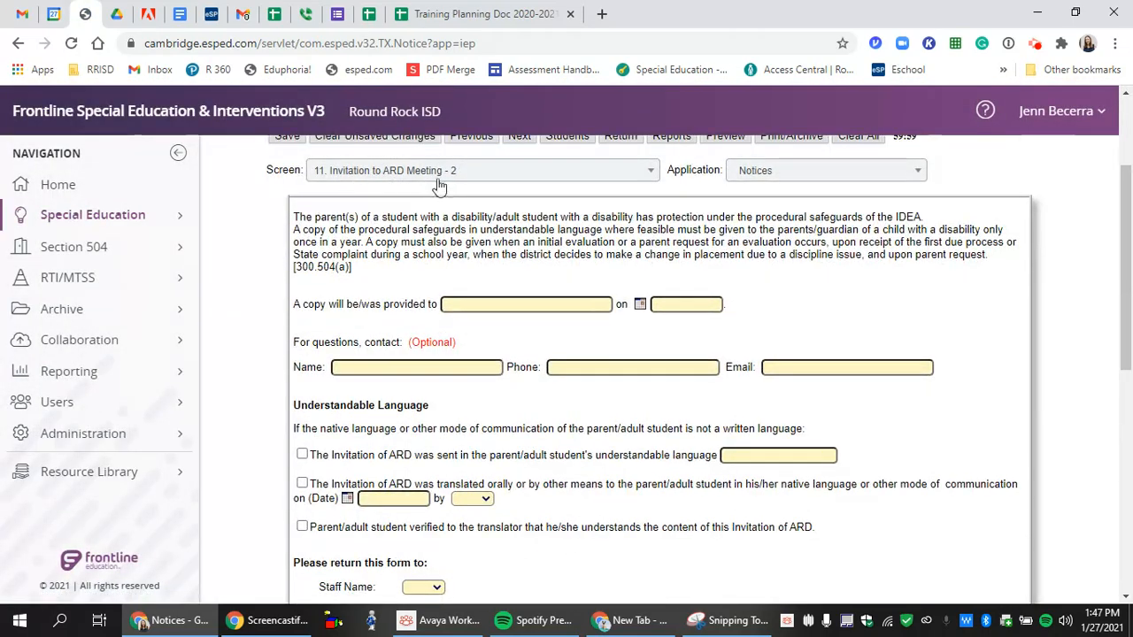
click(475, 306)
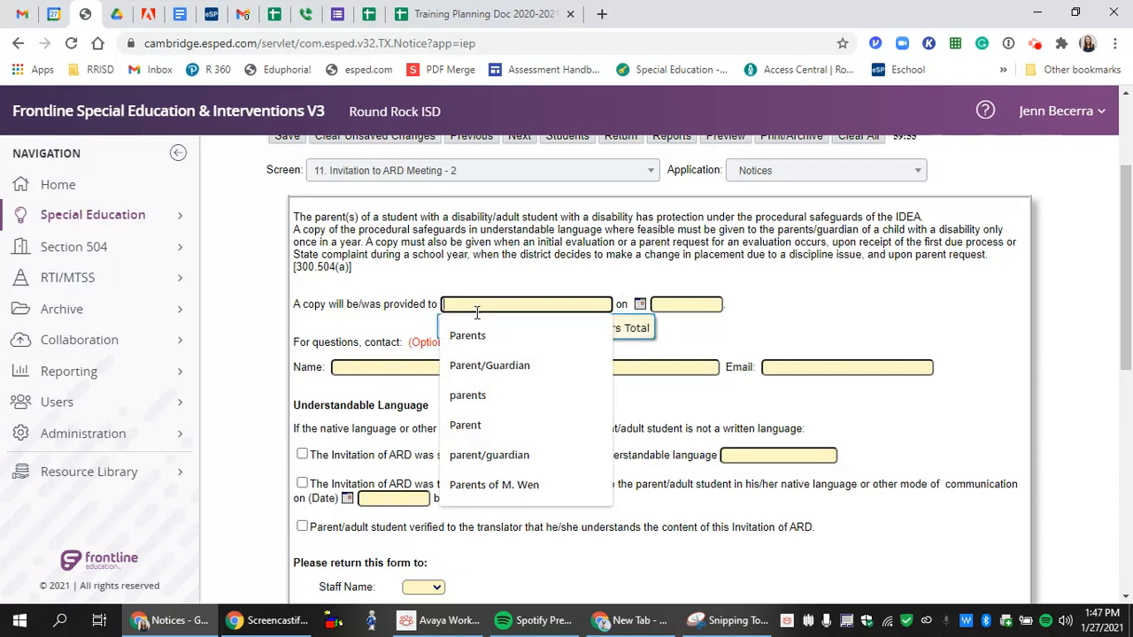
click(483, 336)
click(689, 306)
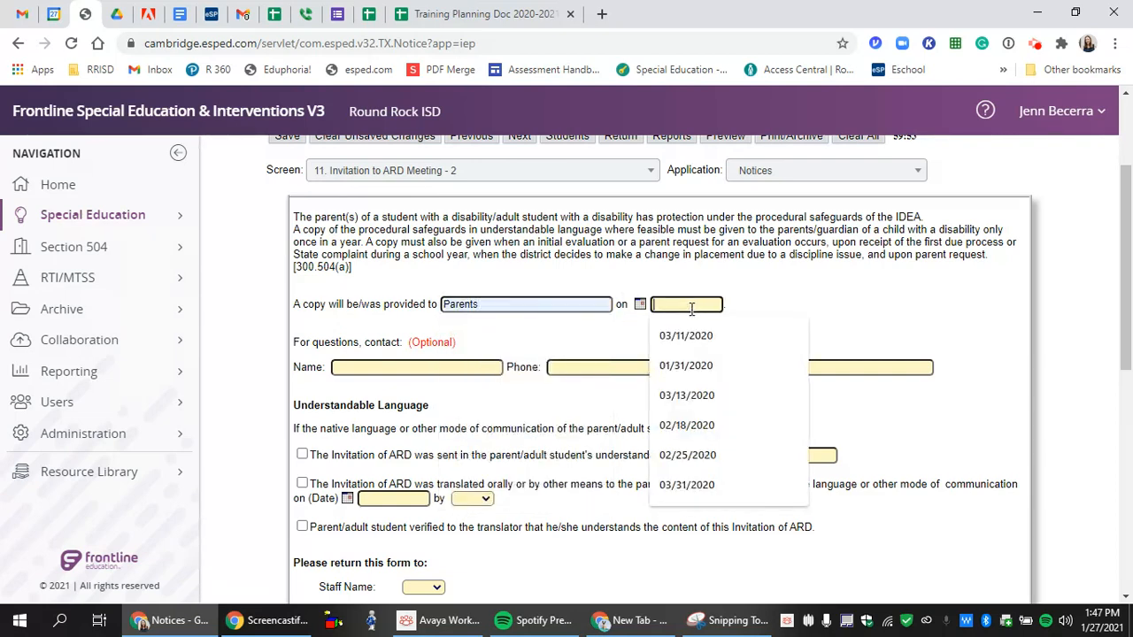
text(0/27/2021)
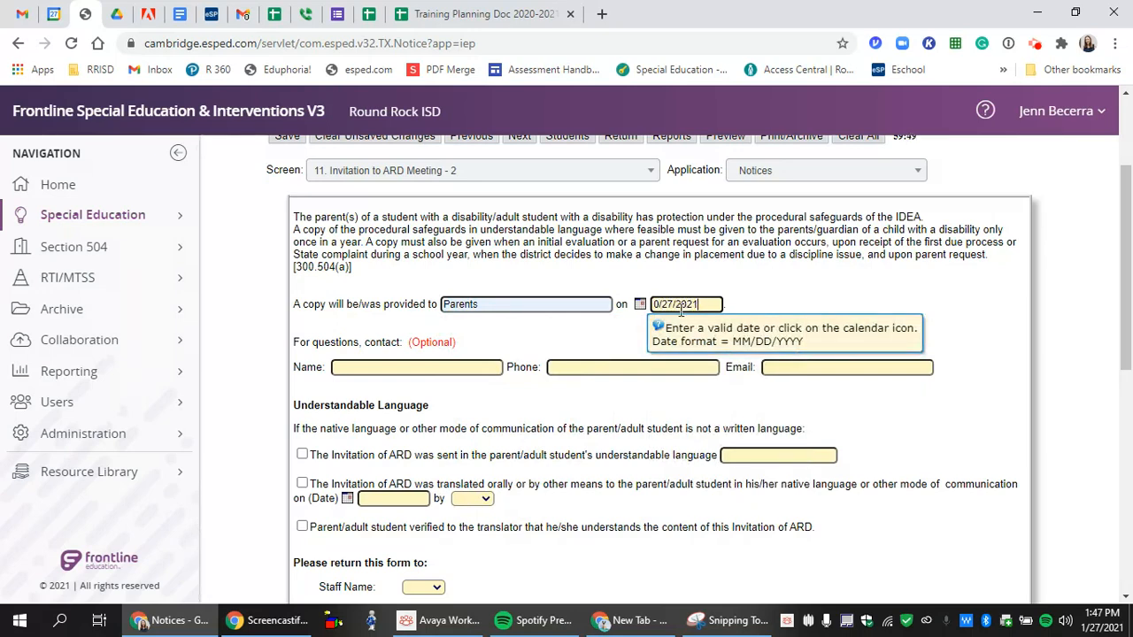
click(650, 304)
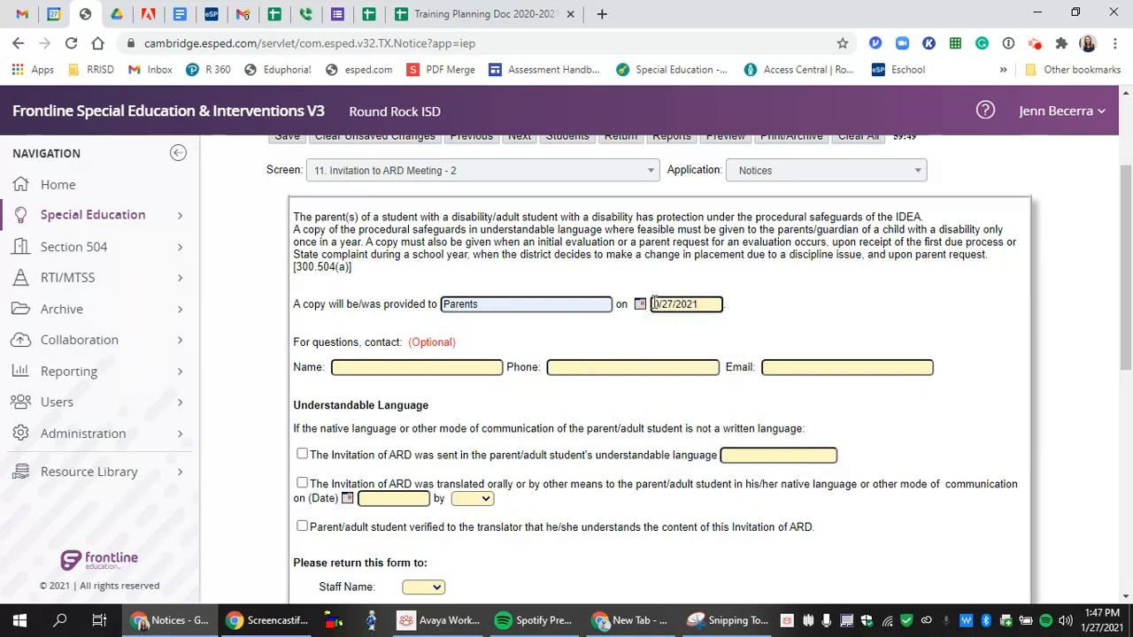
text(1)
- Fill in the contact person's name and e-mail address for questions
click(445, 372)
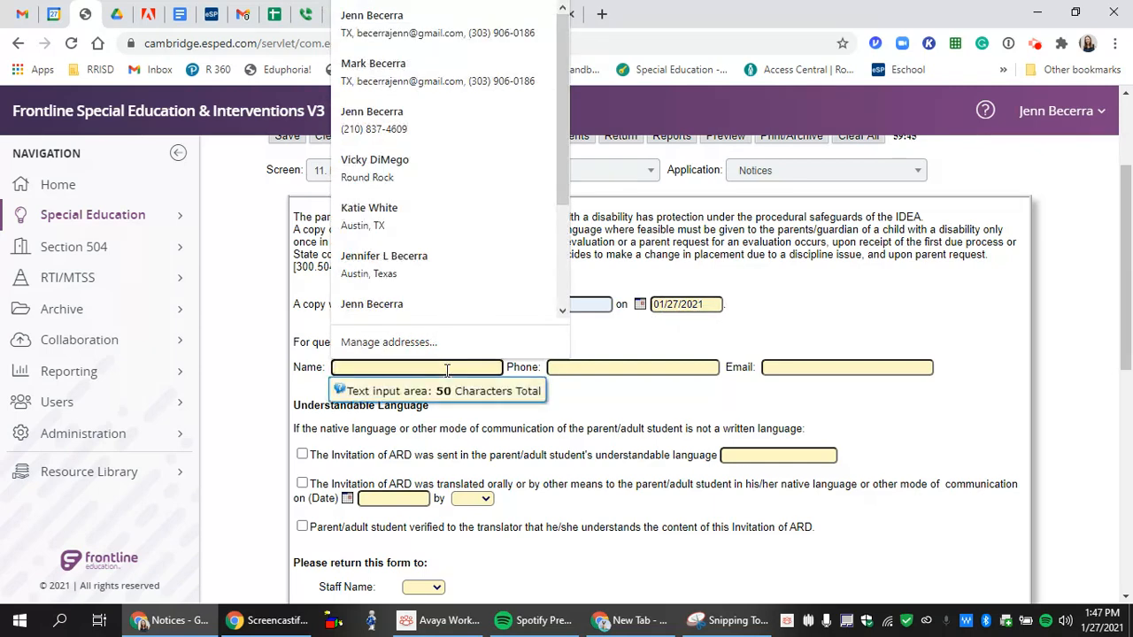
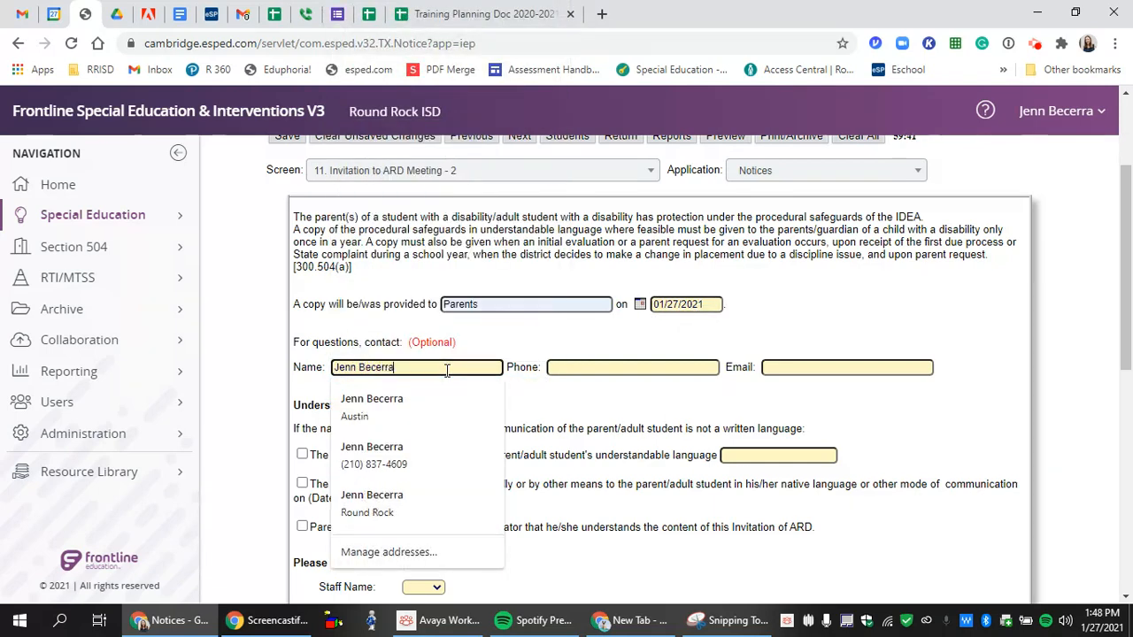
key(Tab)
key(Tab)
text(jenn)
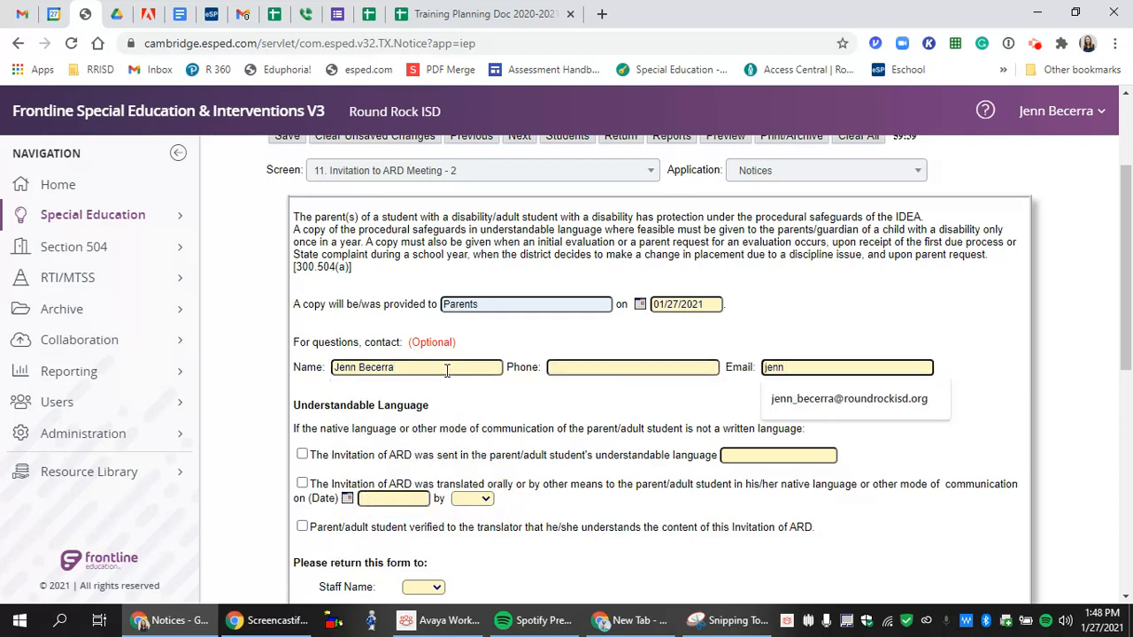
click(805, 402)
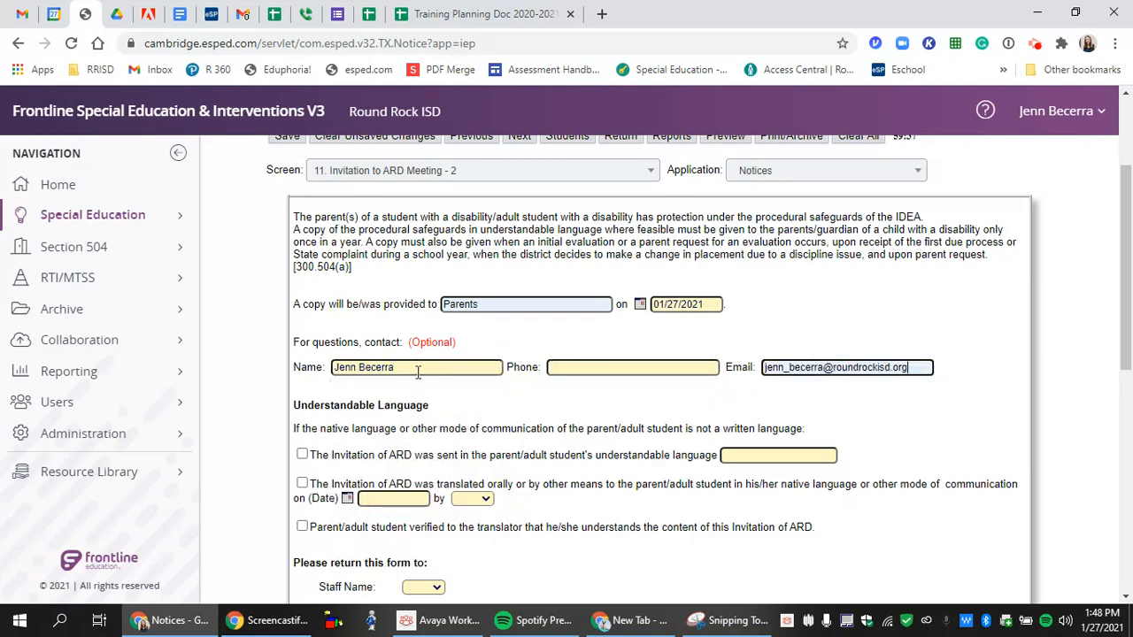
- Add a new return-to Staff Name and check agreement to the proposed meeting date and time
scroll(644, 383, down, 2)
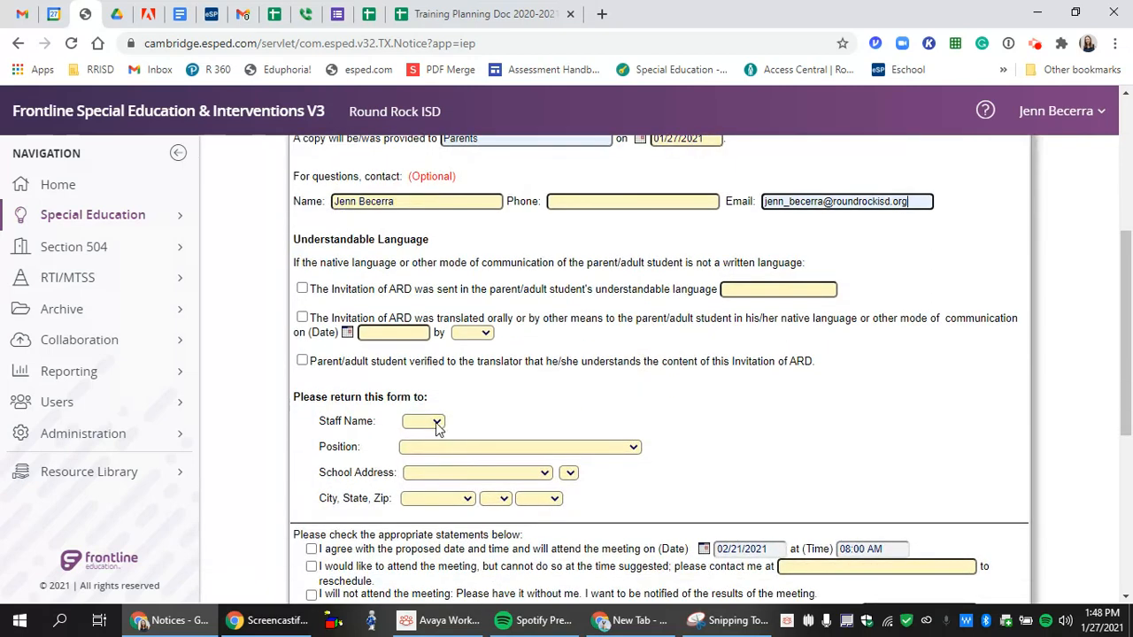
click(436, 425)
click(429, 448)
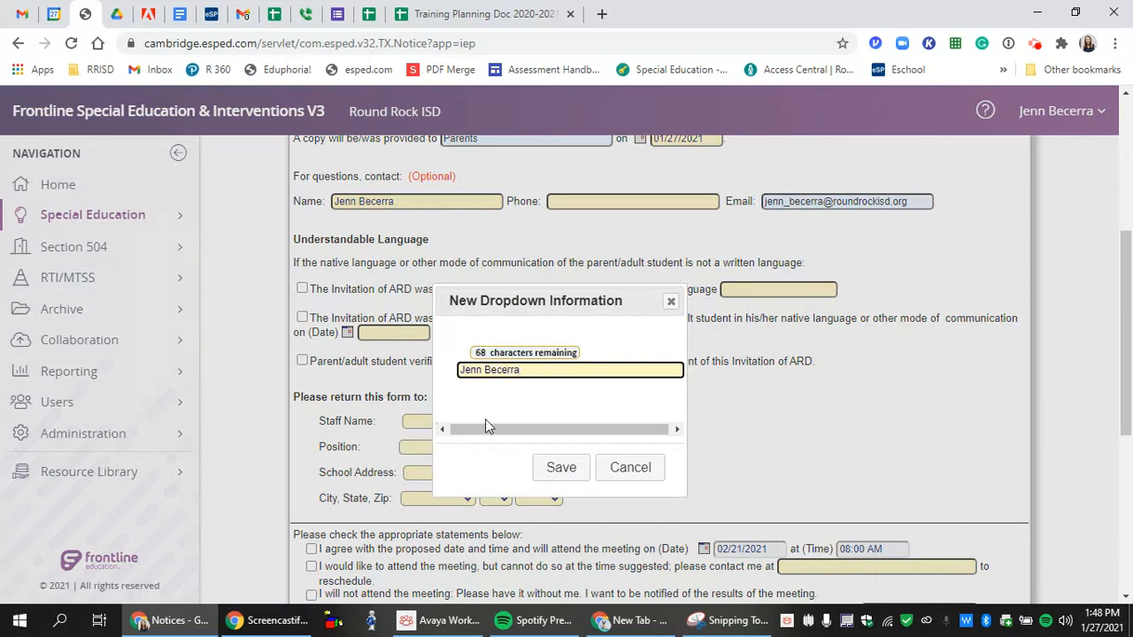
click(567, 469)
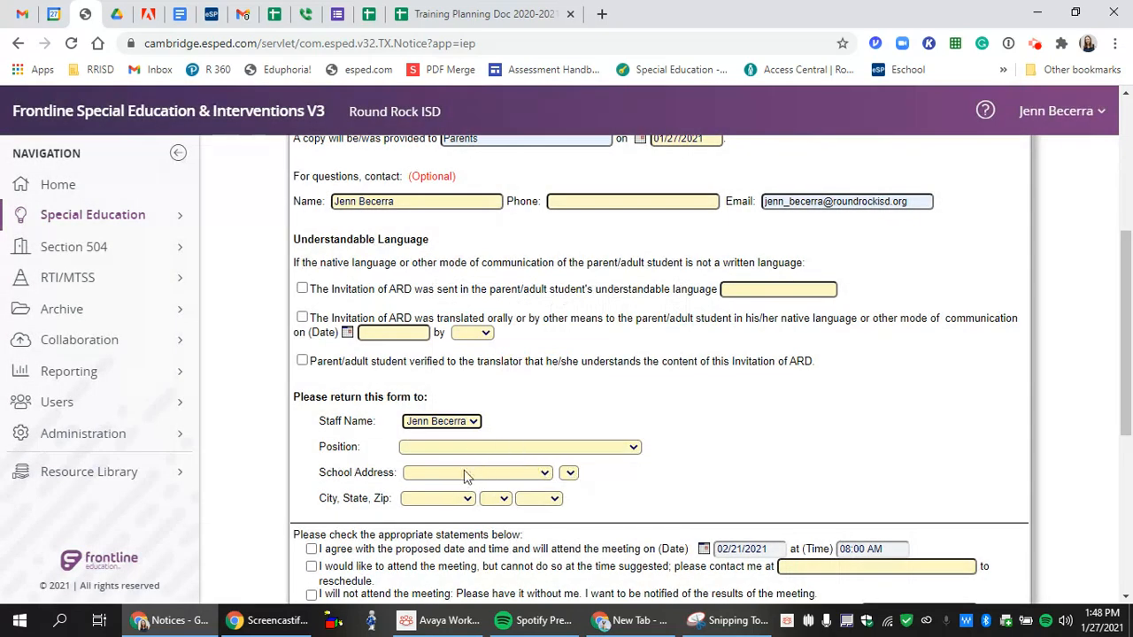
scroll(453, 492, down, 1)
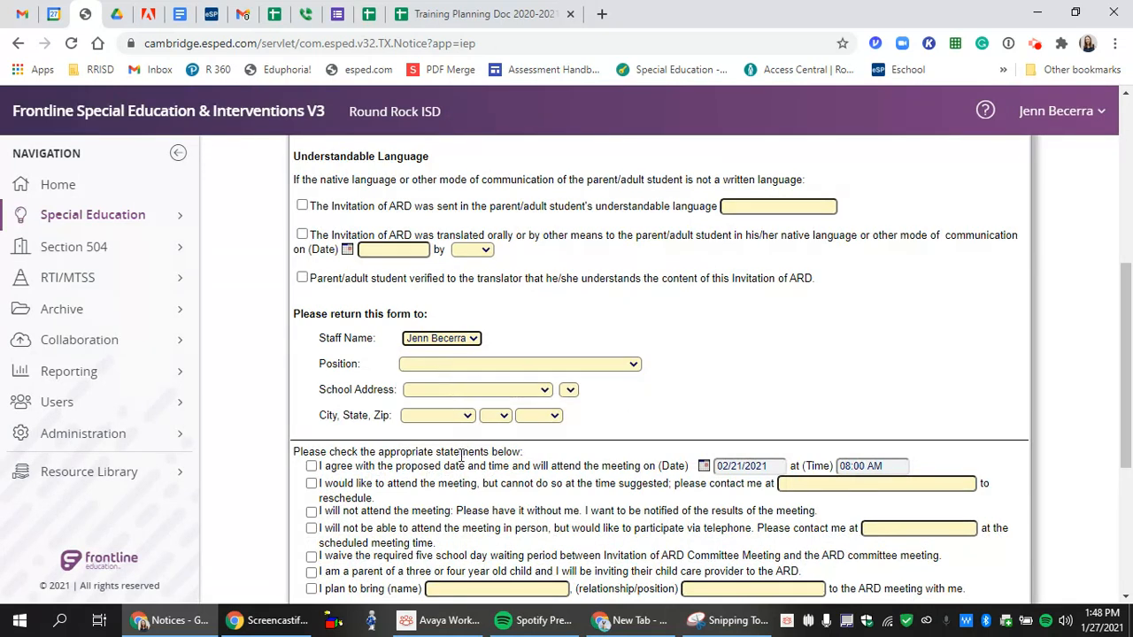
click(311, 467)
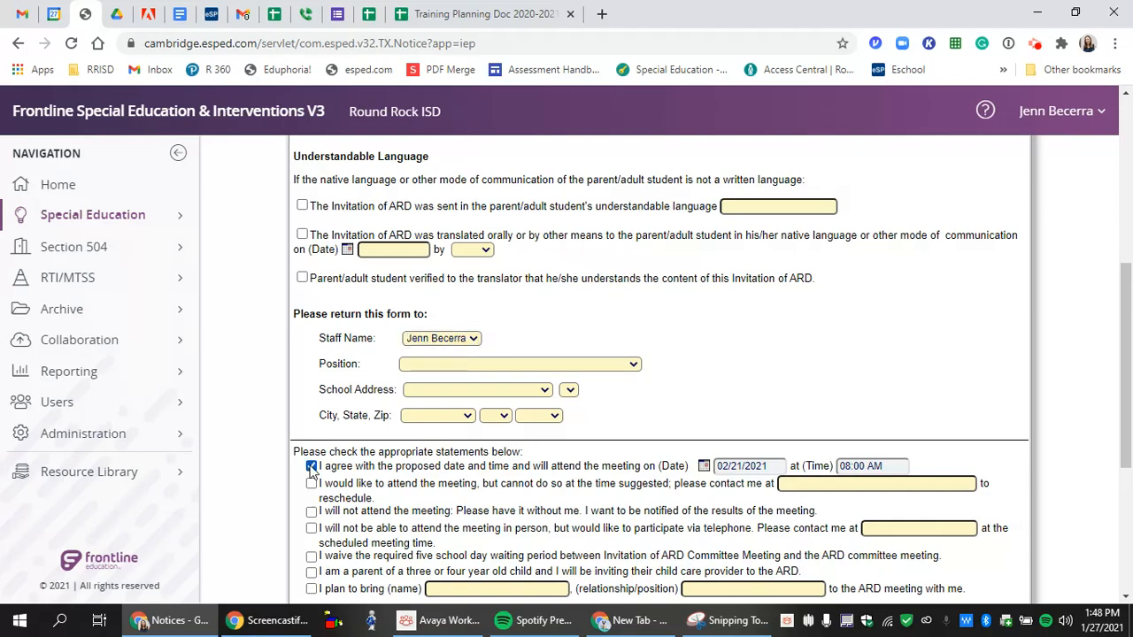
scroll(350, 454, down, 1)
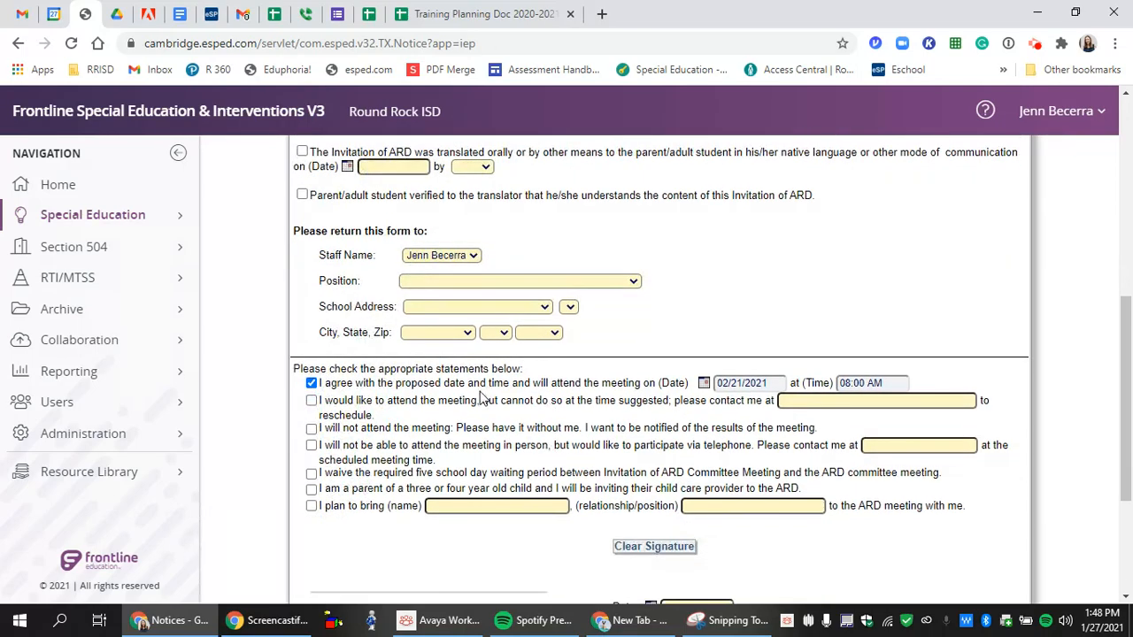
scroll(481, 398, down, 2)
scroll(481, 399, up, 6)
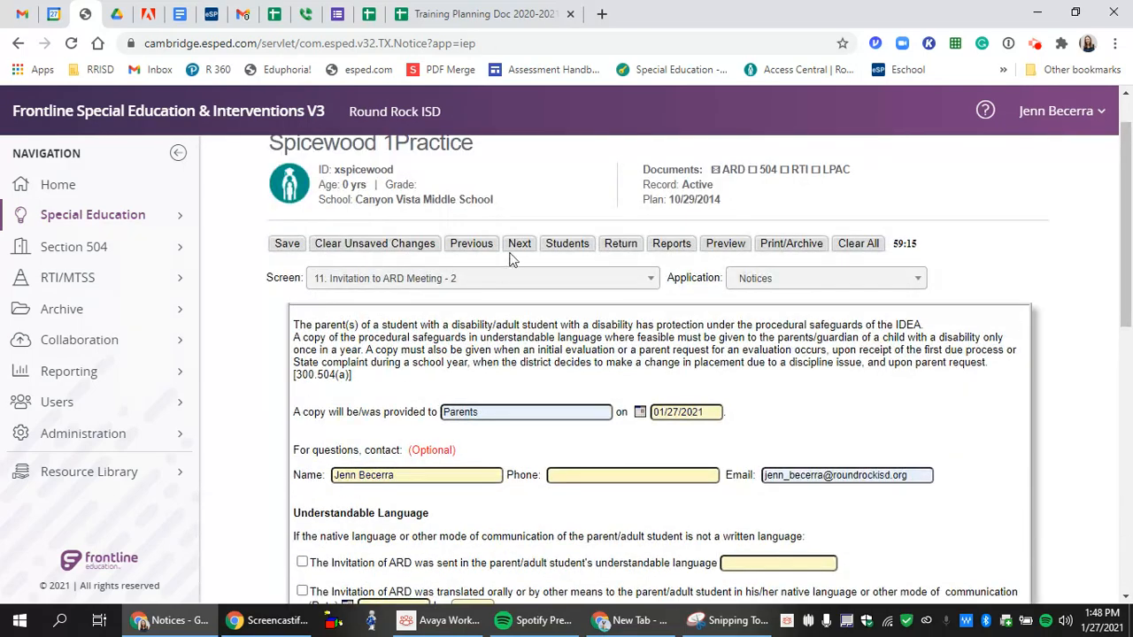
- Save, move to Invitation to ARD Meeting - 3, include contact attempts, and add a new staff person
click(286, 245)
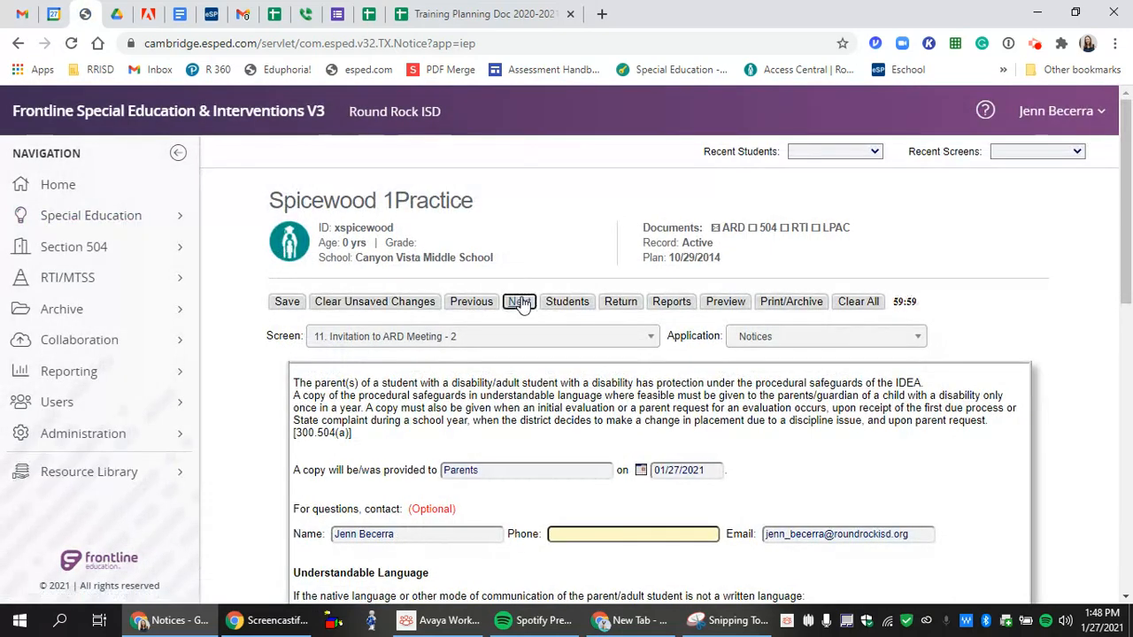
click(521, 300)
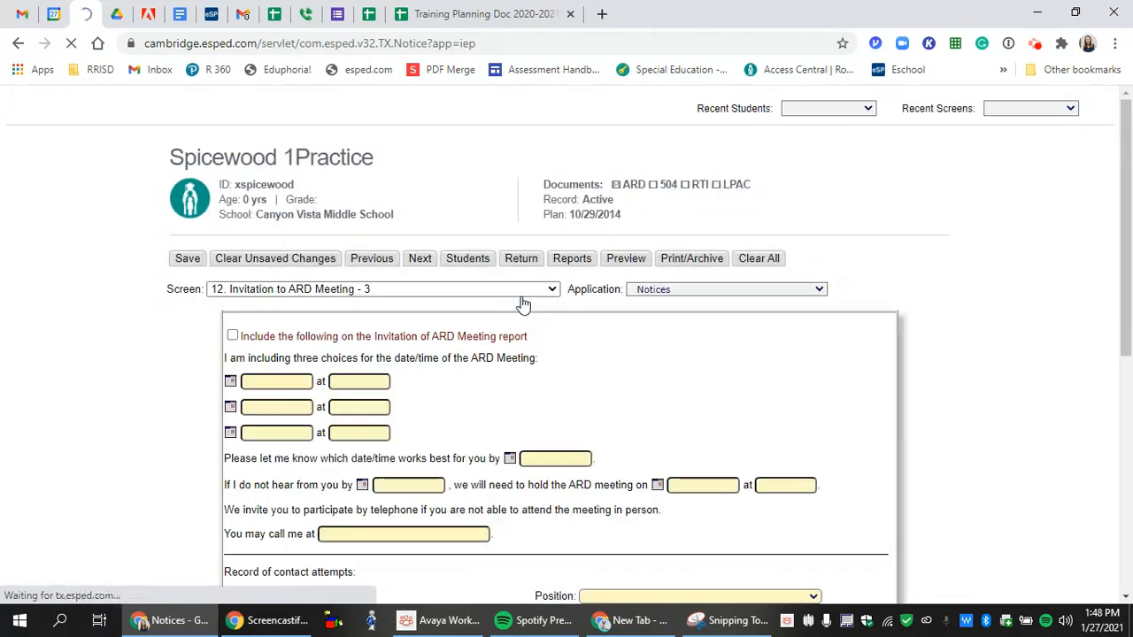
scroll(523, 304, down, 4)
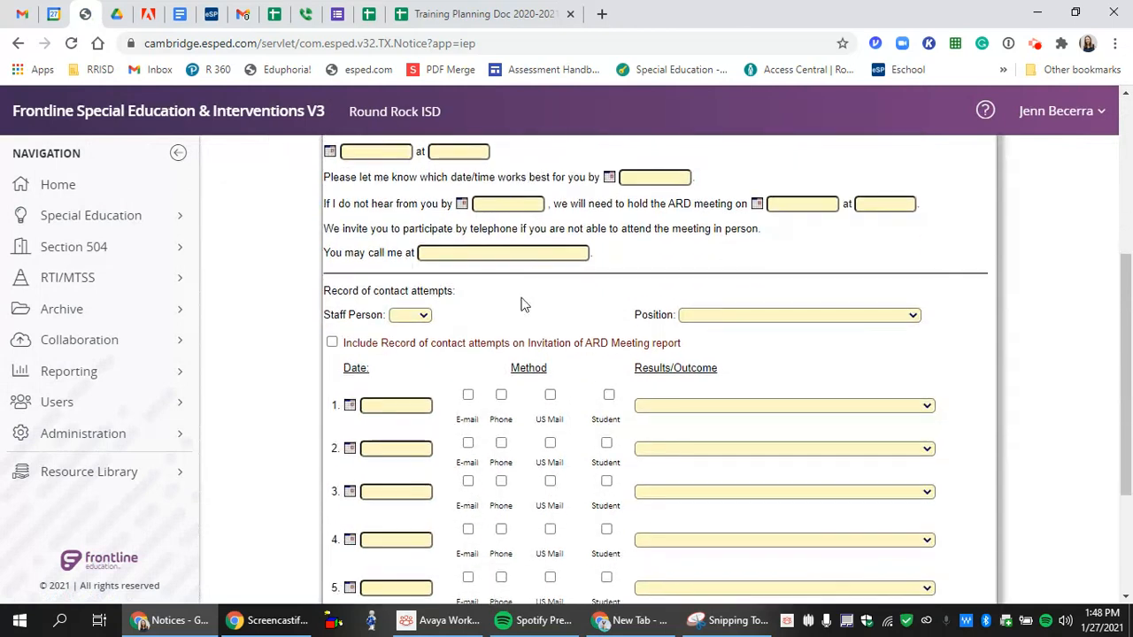
click(332, 344)
click(424, 316)
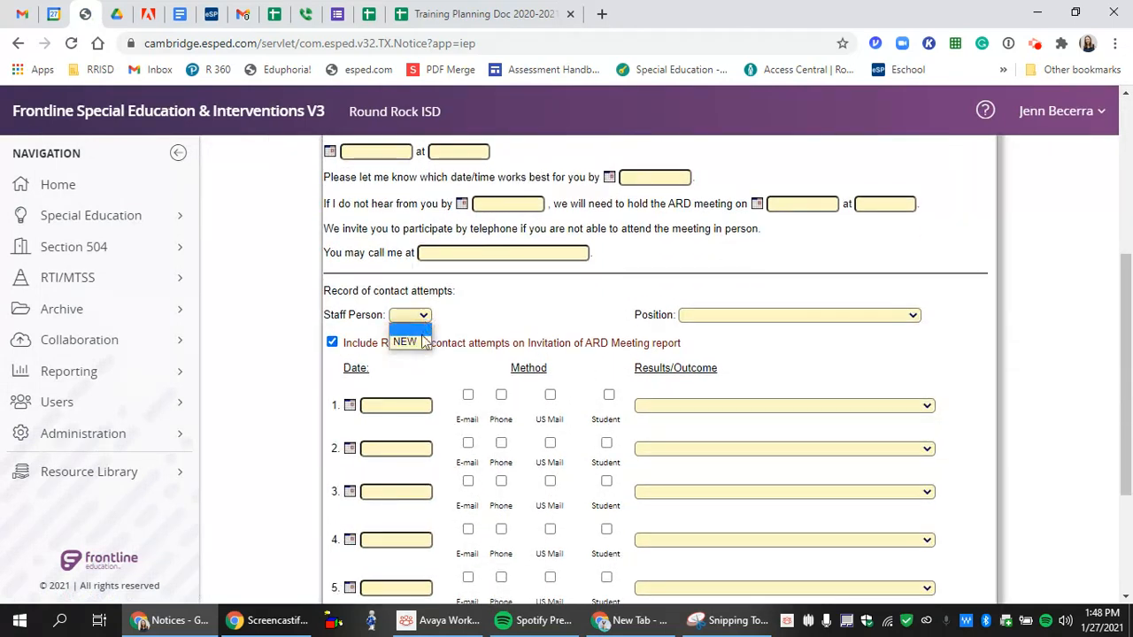
click(423, 343)
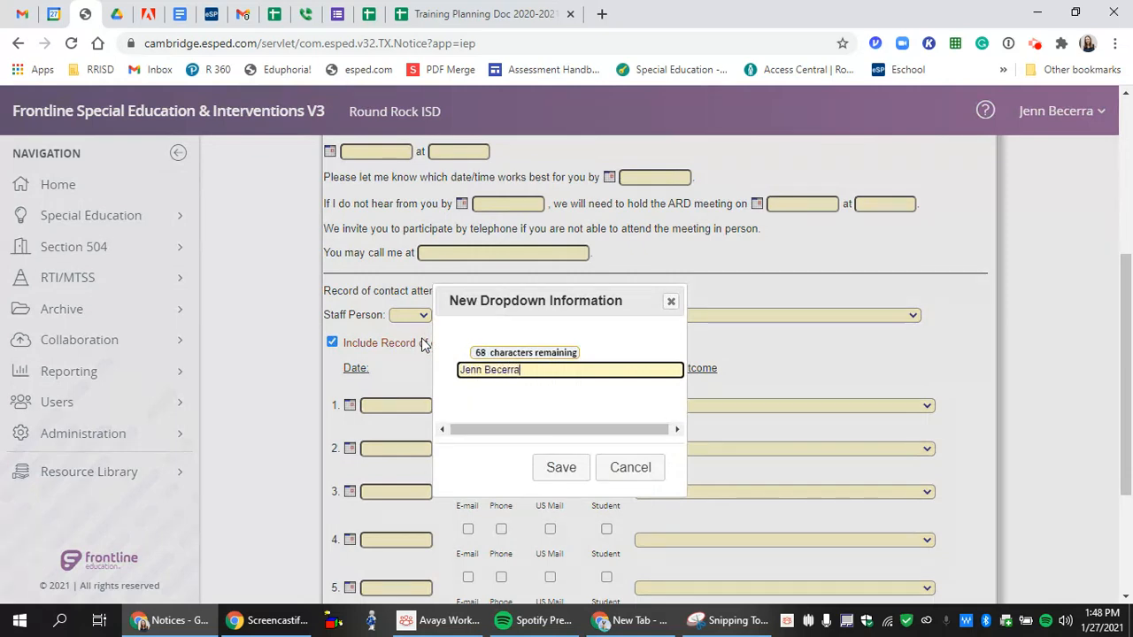
click(561, 468)
- Set the contact-attempt staff person's position to Office Assistant
click(701, 316)
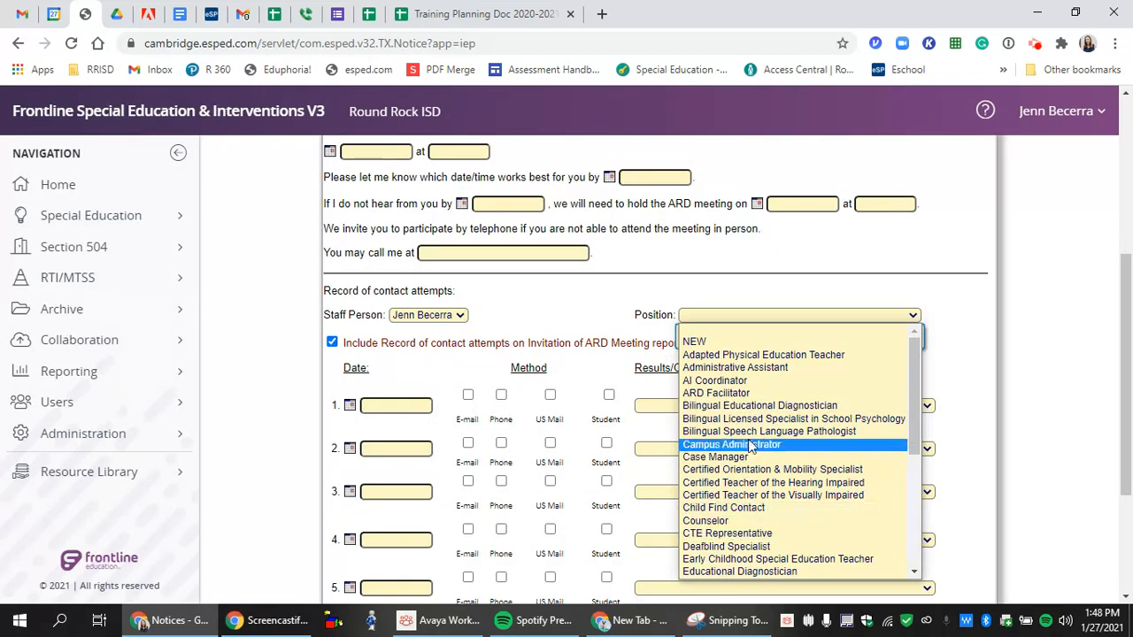
scroll(750, 442, down, 6)
scroll(751, 445, up, 2)
scroll(751, 446, up, 5)
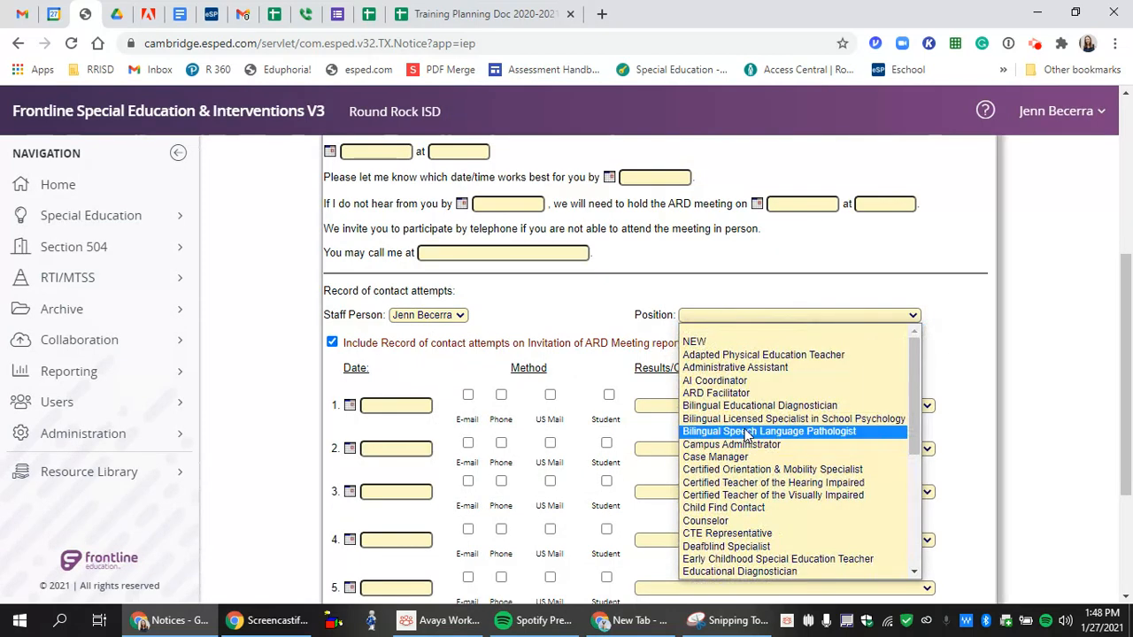
scroll(747, 435, down, 6)
click(747, 434)
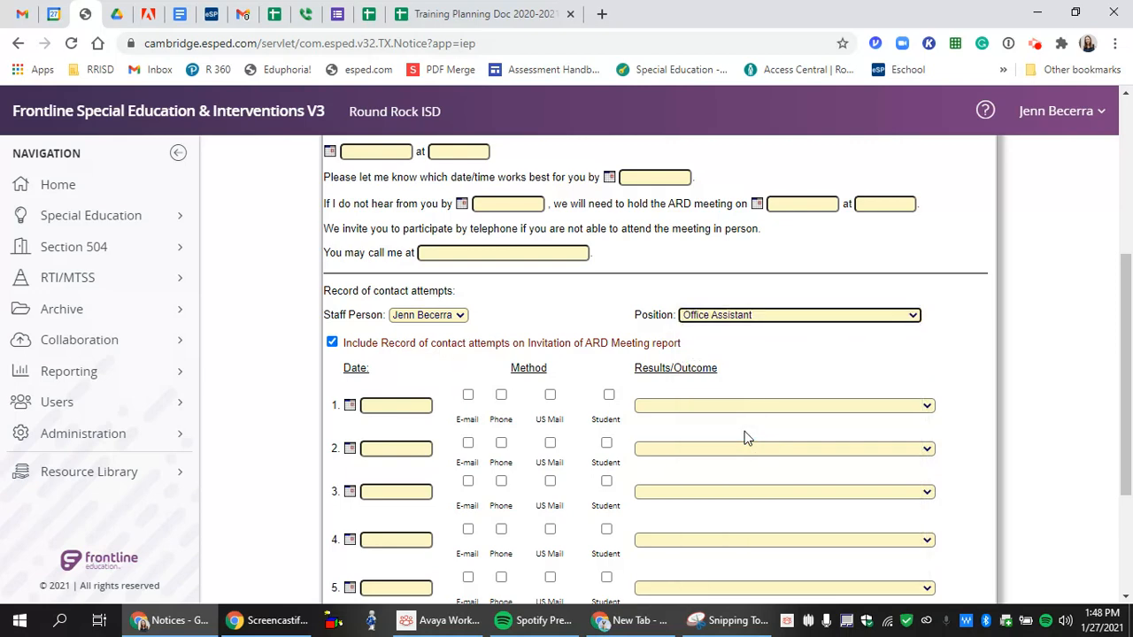
click(386, 404)
- Log two 01/27/2021 contacts: phone 'Agreed to attend as scheduled' and e-mail 'ARD Notice sent through Parent Portal'
text(01/2)
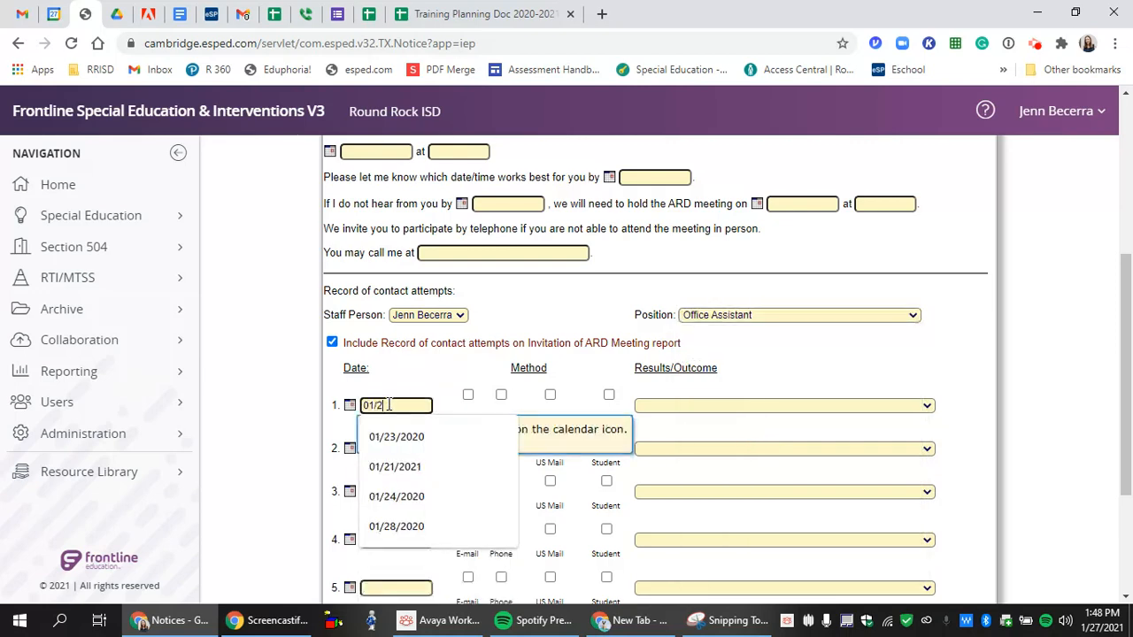
text(7/2021)
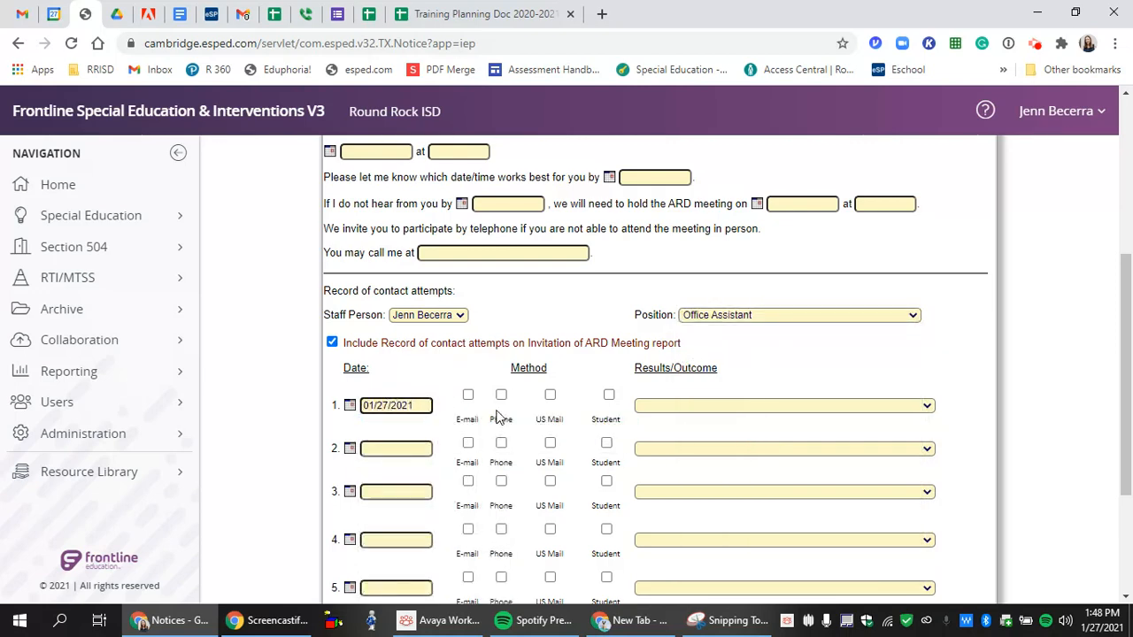
click(501, 395)
click(648, 409)
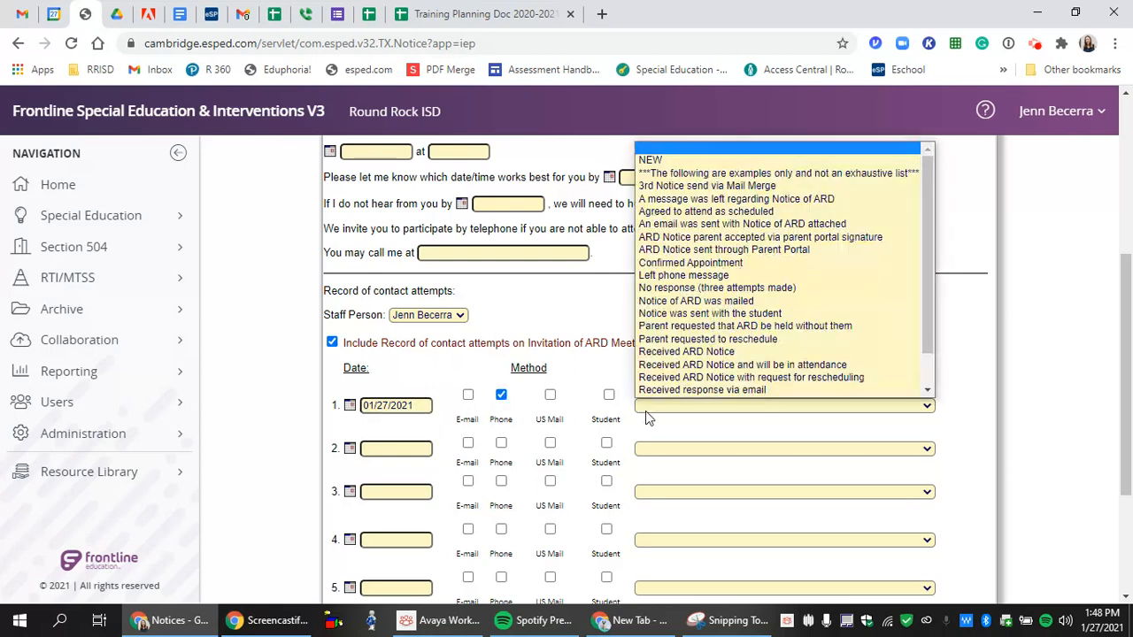
click(686, 199)
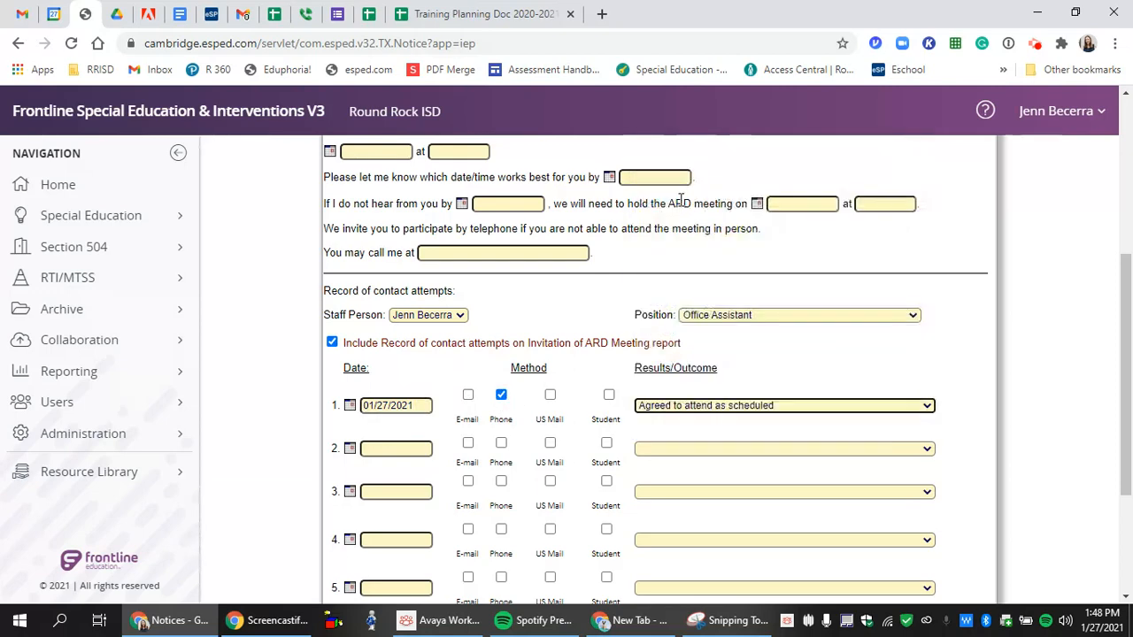
click(421, 449)
text(01/2)
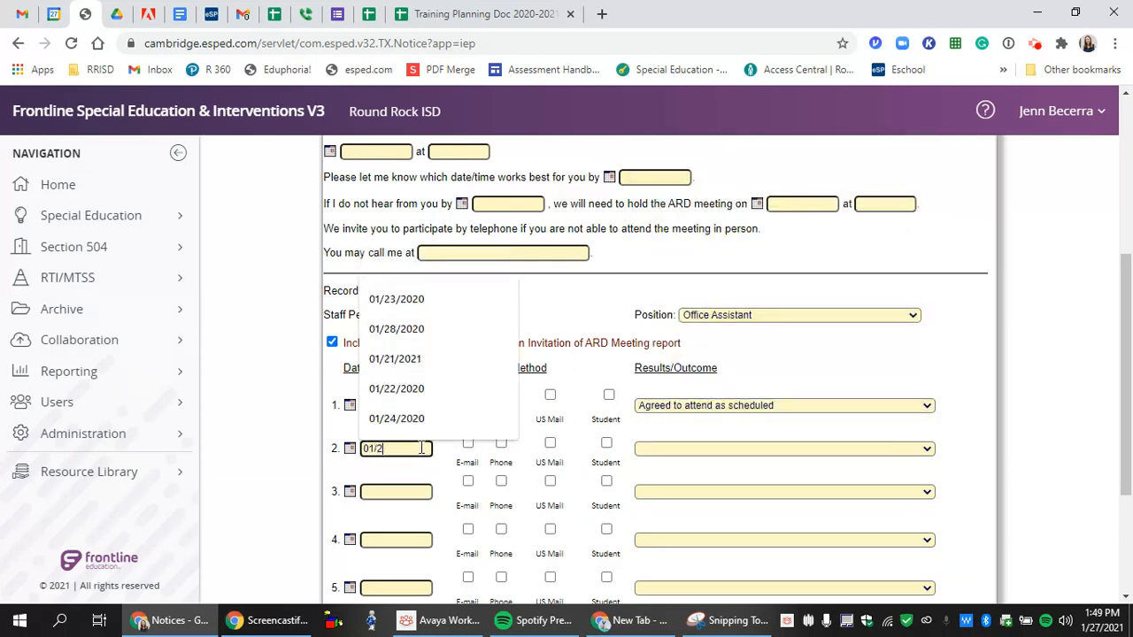
text(7/2021)
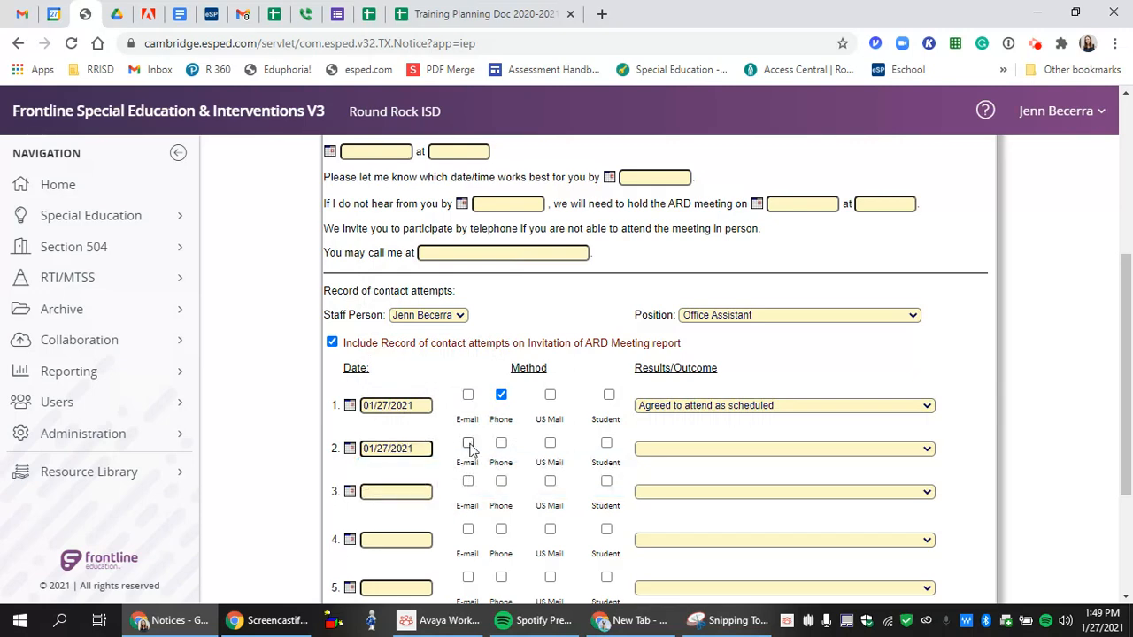
click(467, 443)
click(686, 448)
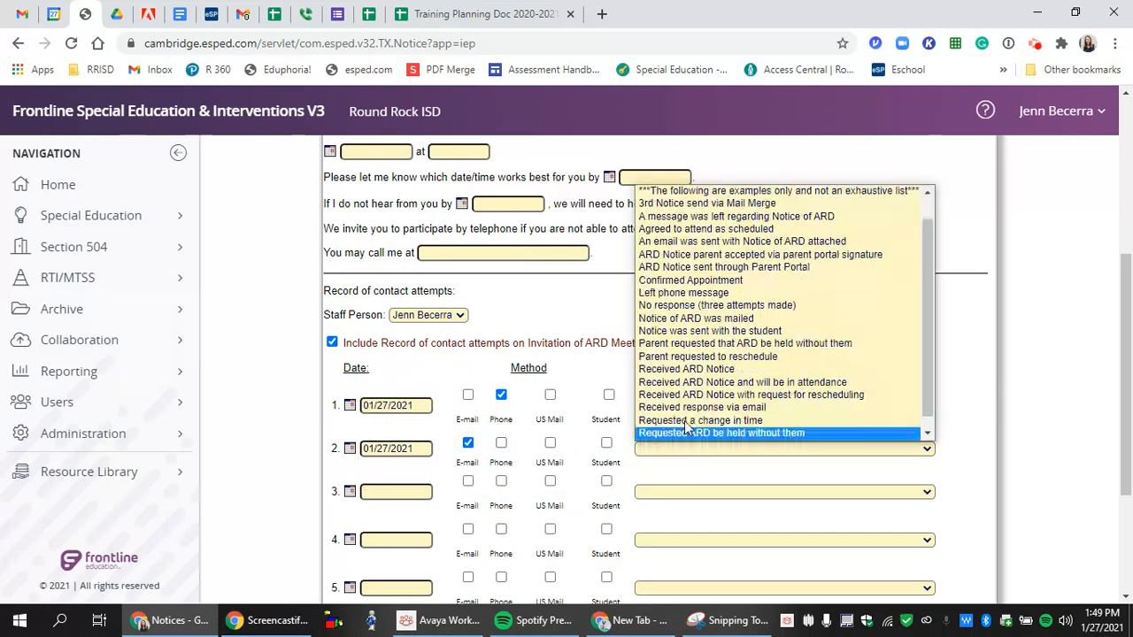
click(662, 266)
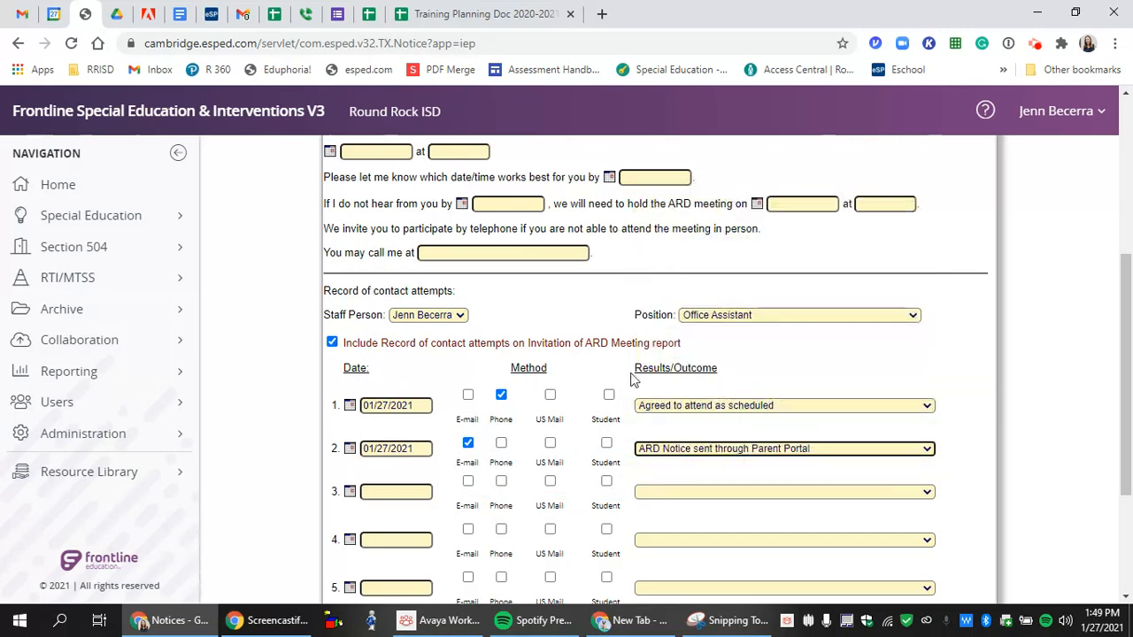
- Log a third e-mail contact with new outcome 'Email with Zoom link scheduled send'
click(397, 491)
text(01/)
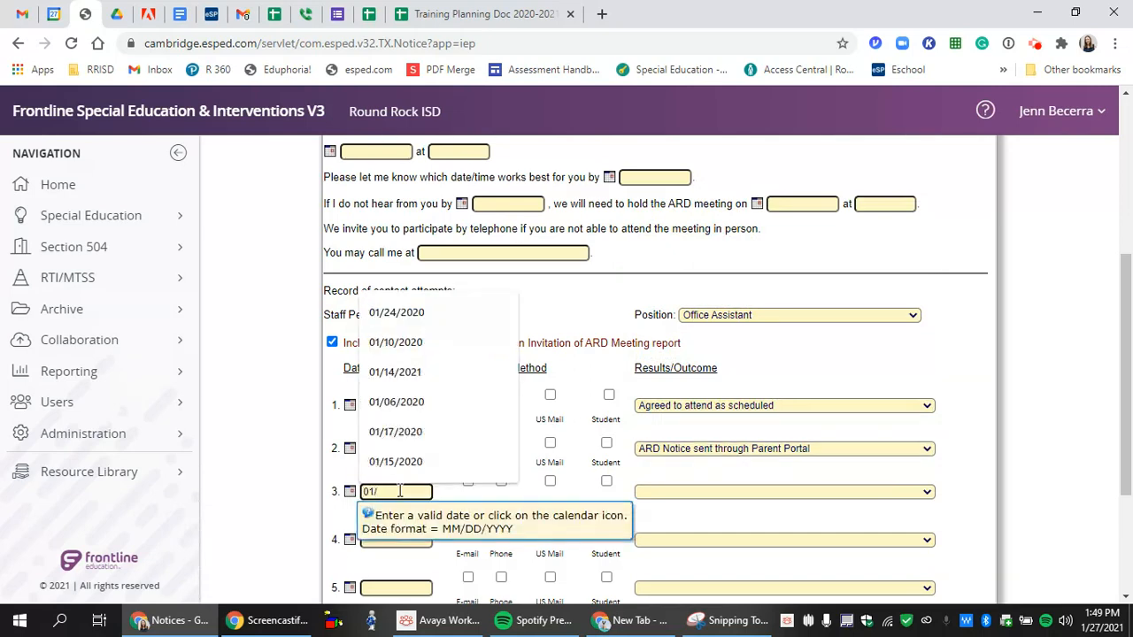
text(0)
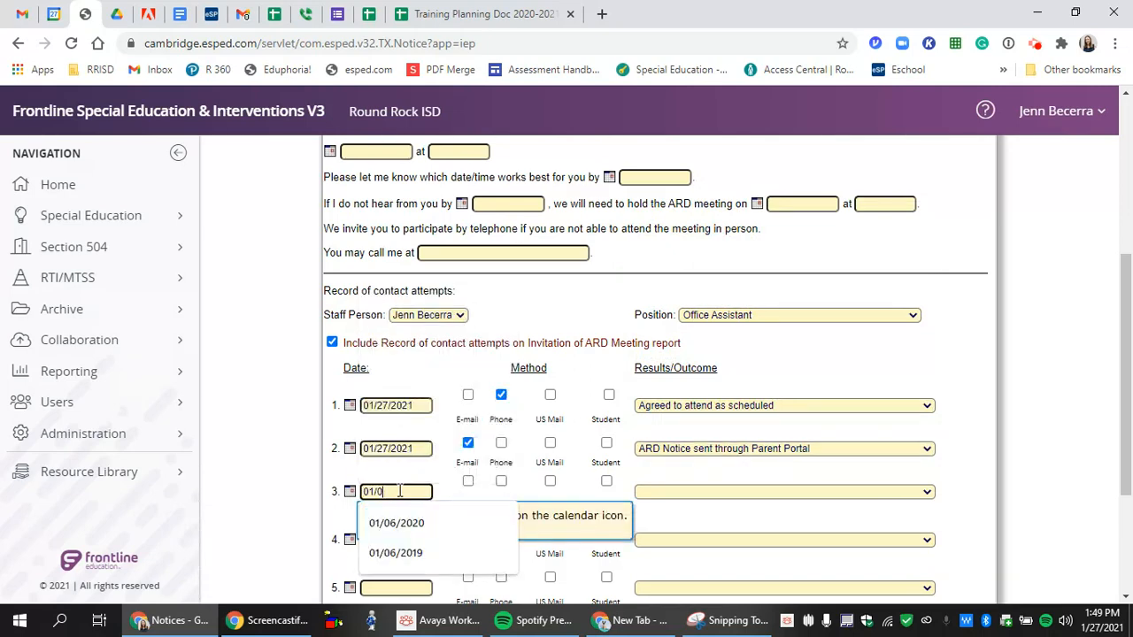
text(7/2021)
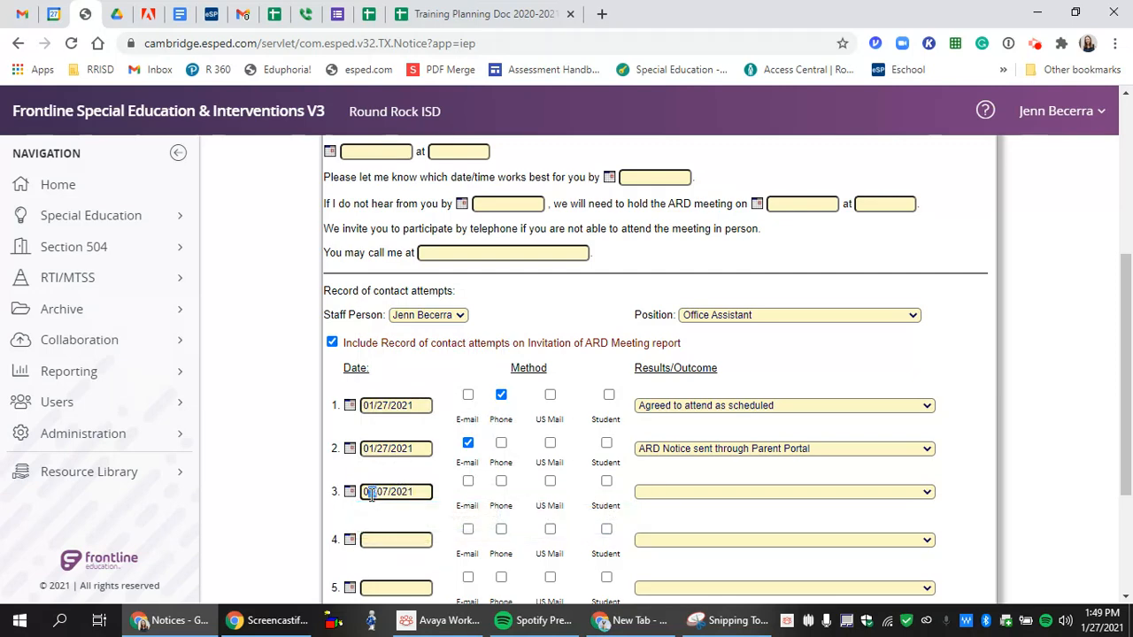
text(2)
click(468, 481)
click(696, 496)
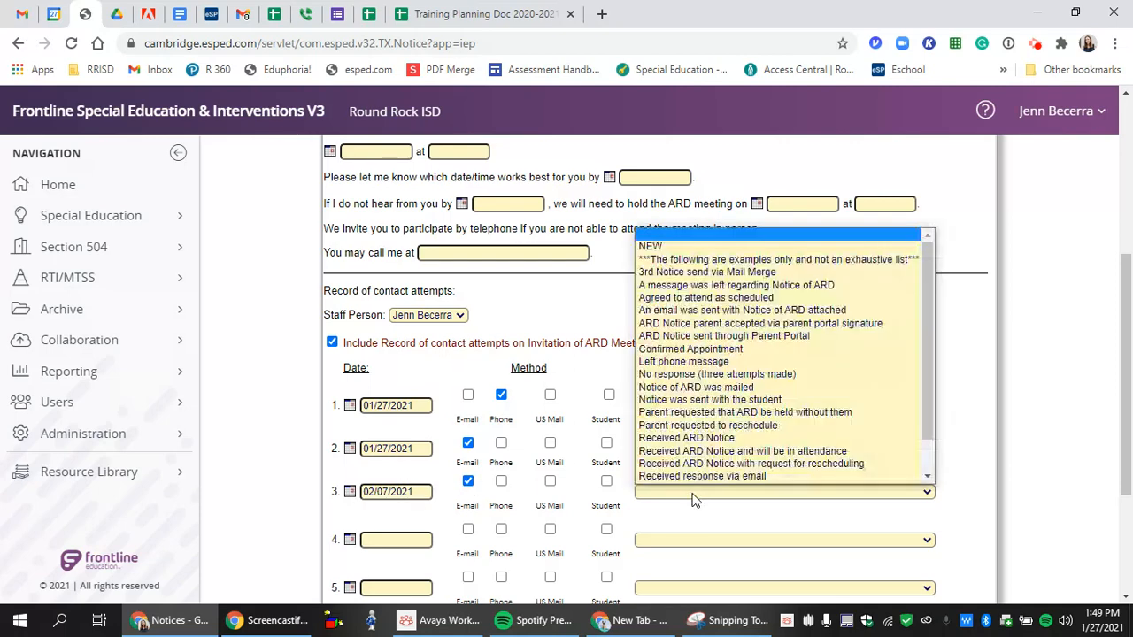
click(661, 246)
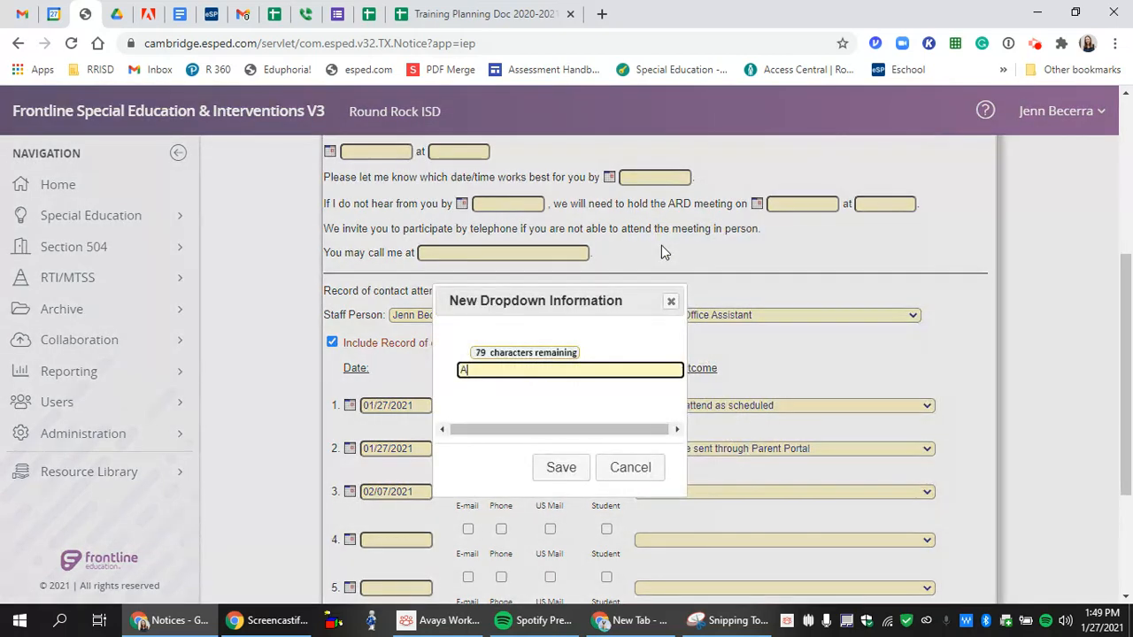
text(Email with Zoom link )
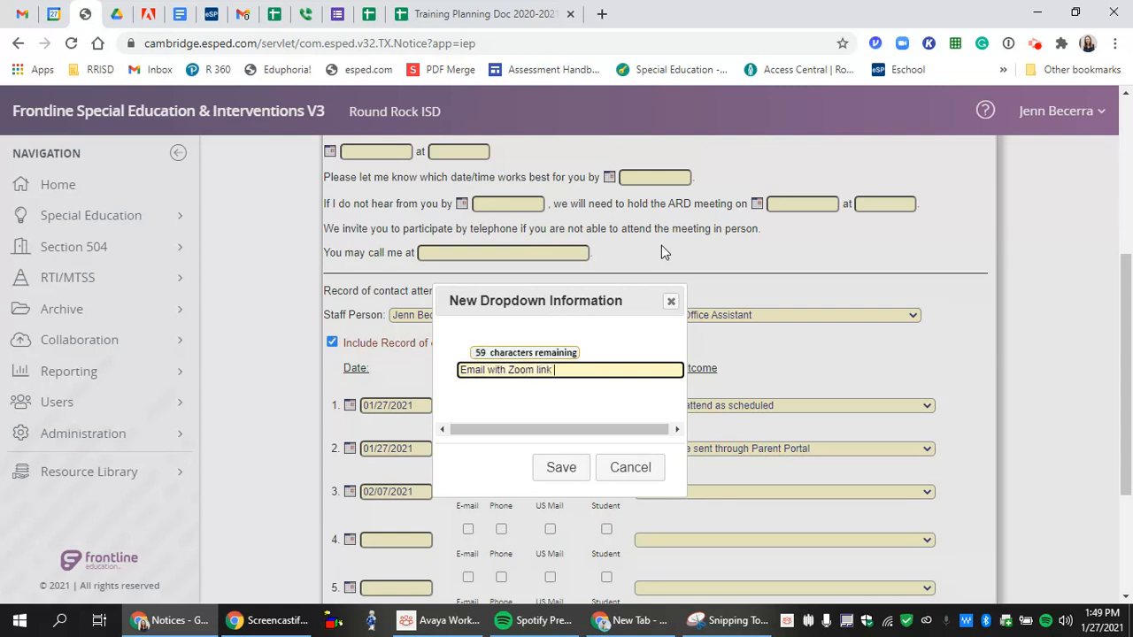
text(scheduled send)
click(571, 467)
scroll(569, 455, down, 3)
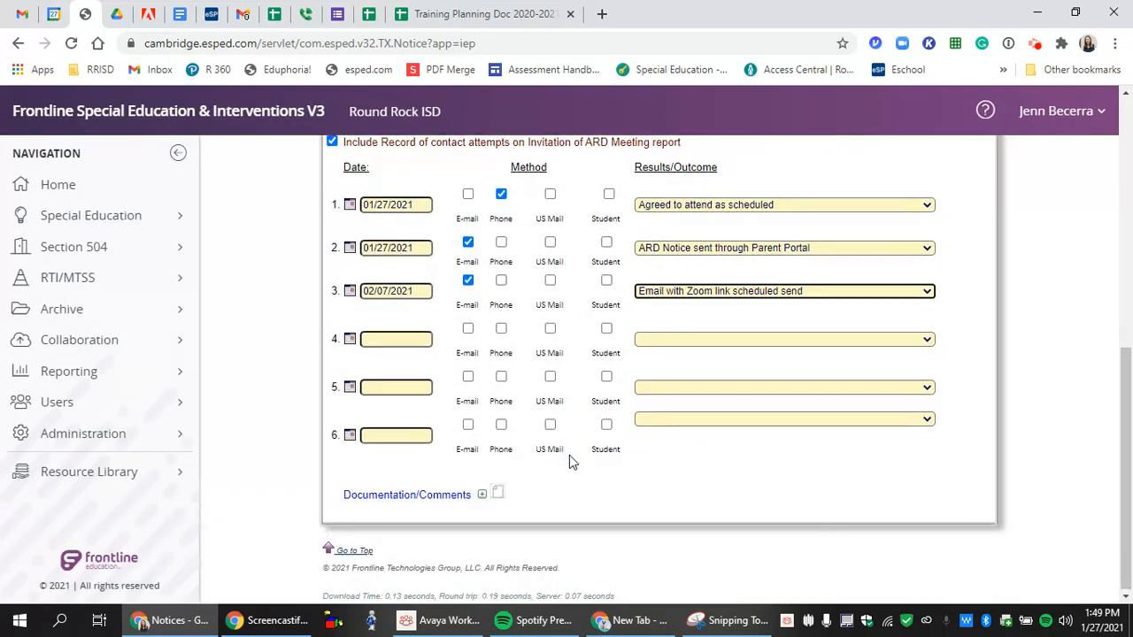
scroll(569, 455, up, 5)
- Save the notice and print the final copy of the Invitation to ARD Meeting report
click(287, 183)
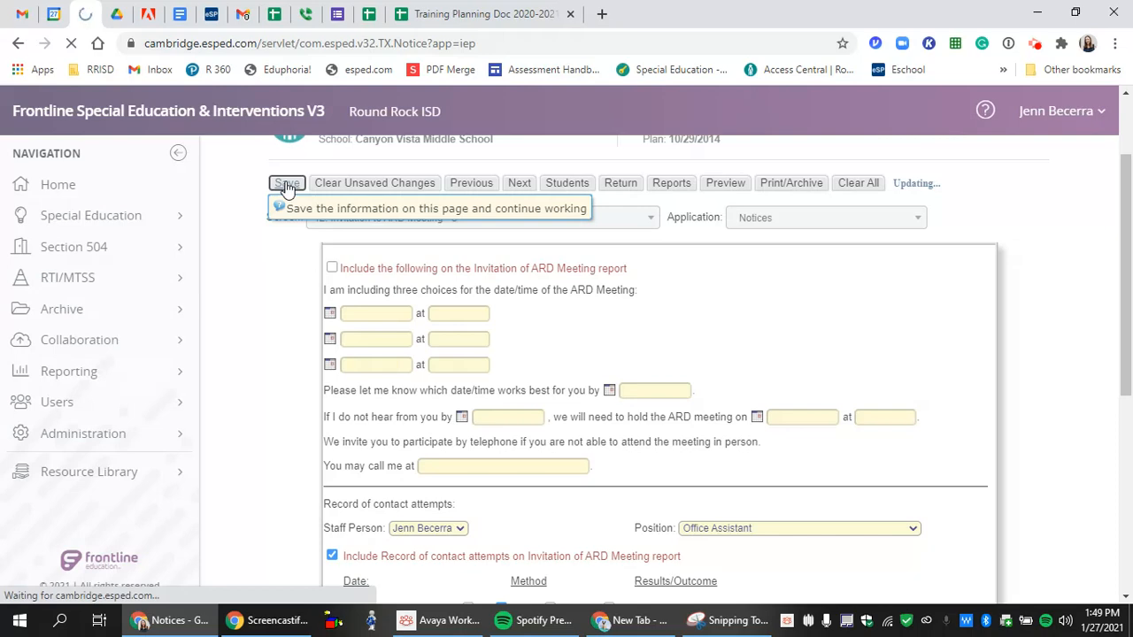
click(787, 303)
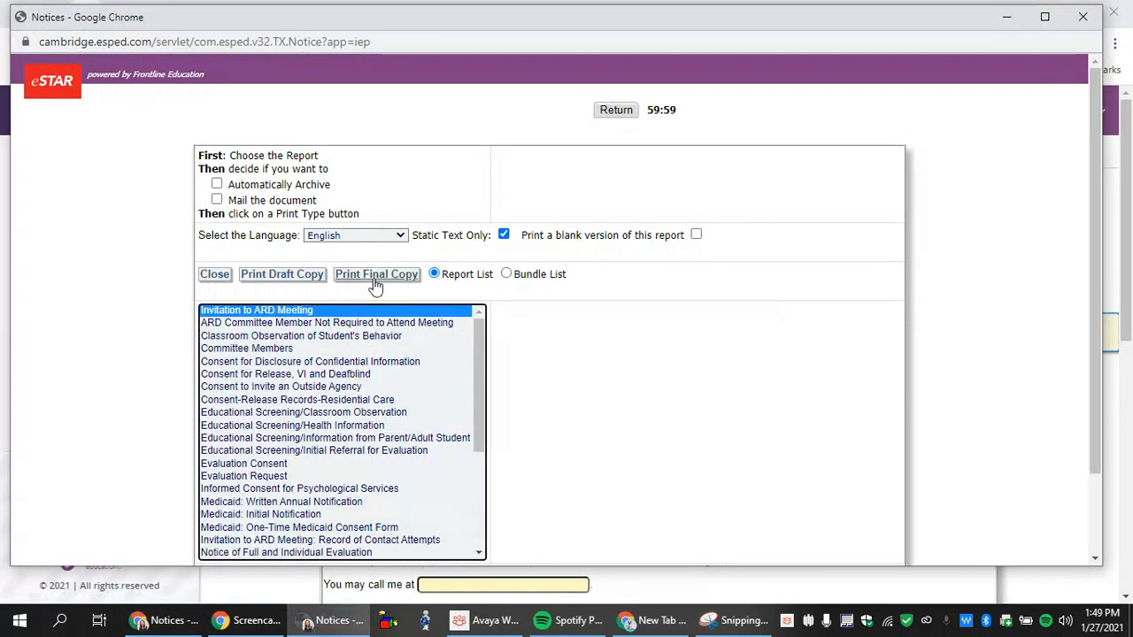
click(376, 276)
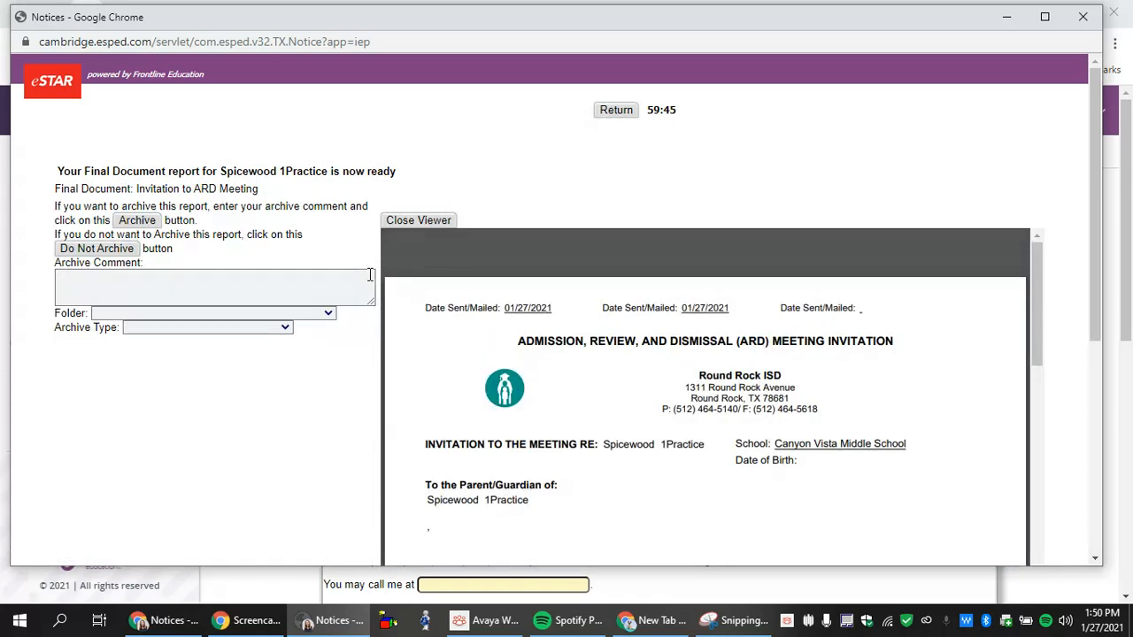
- Review the 4-page final report down to the contact attempts on page 3, then open the archive folder list
scroll(673, 396, down, 10)
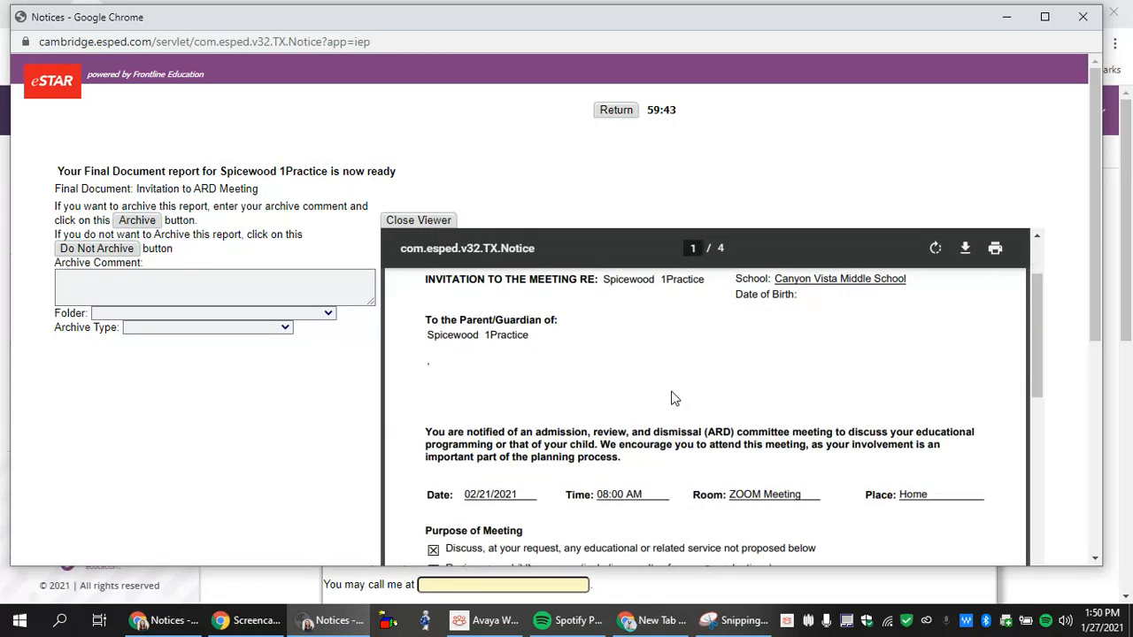
scroll(673, 395, down, 8)
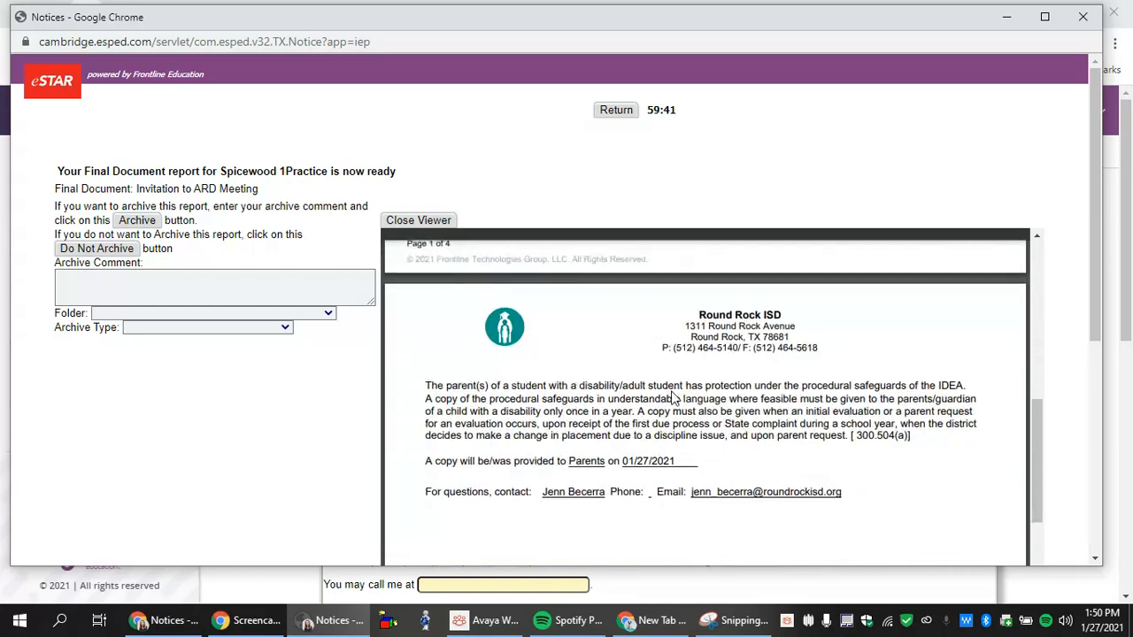
scroll(672, 395, up, 10)
scroll(672, 398, up, 3)
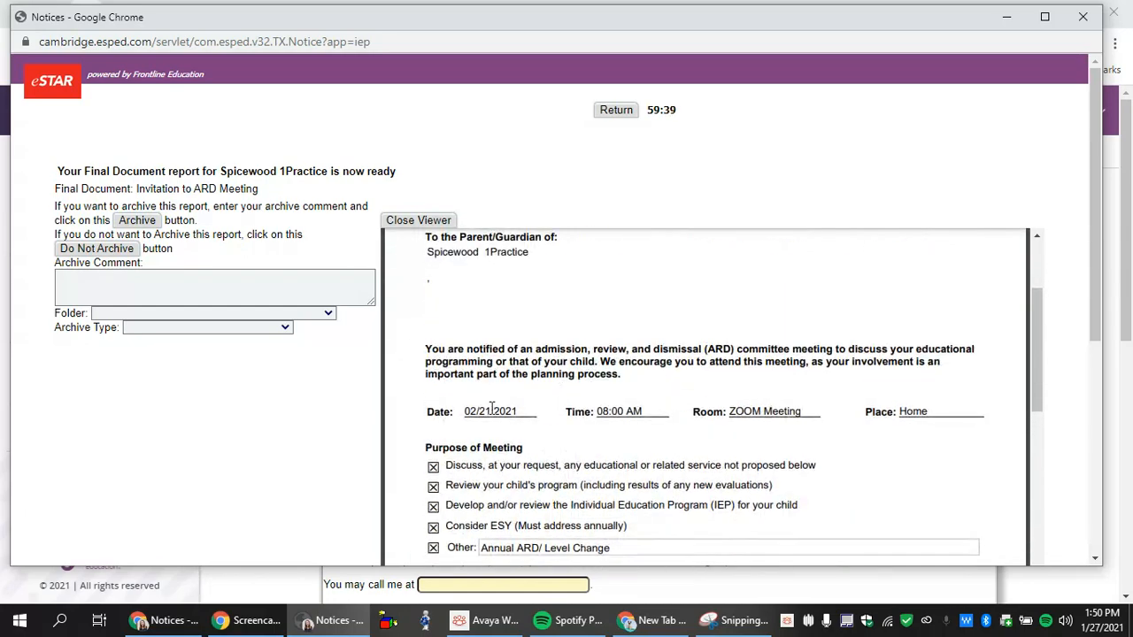
scroll(586, 402, up, 5)
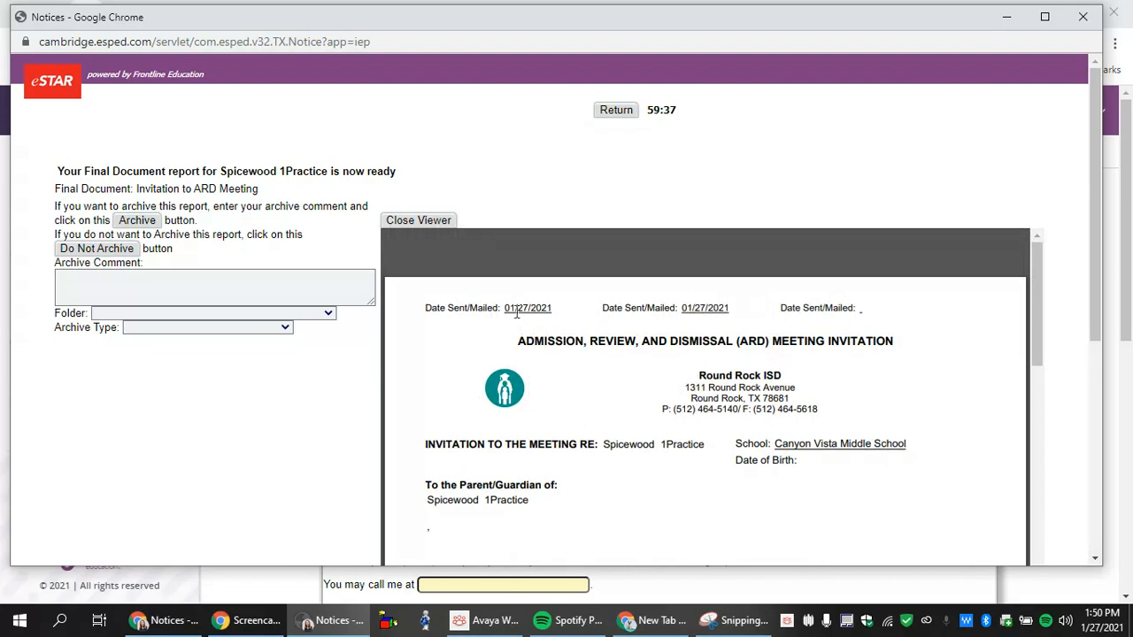
scroll(686, 319, down, 15)
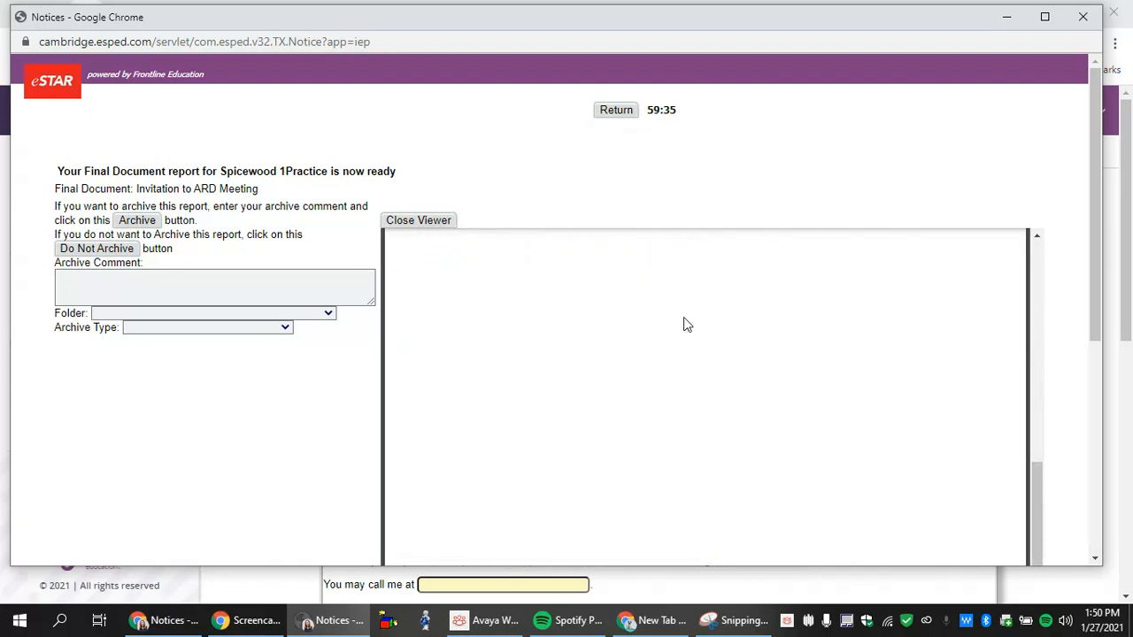
scroll(683, 327, down, 6)
scroll(576, 354, up, 3)
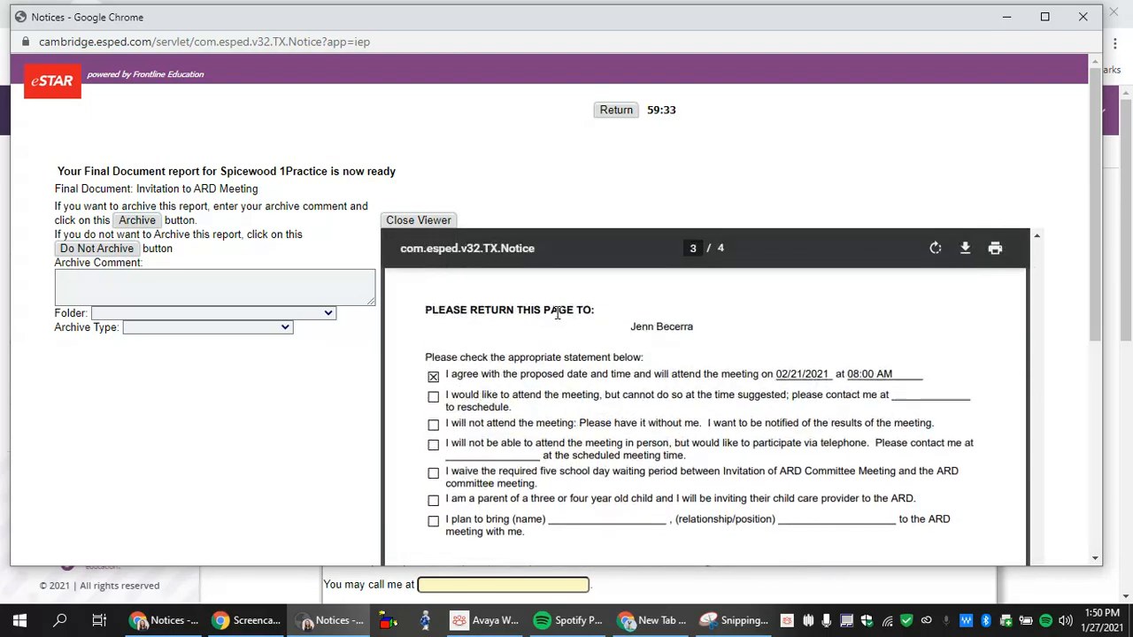
scroll(511, 360, down, 8)
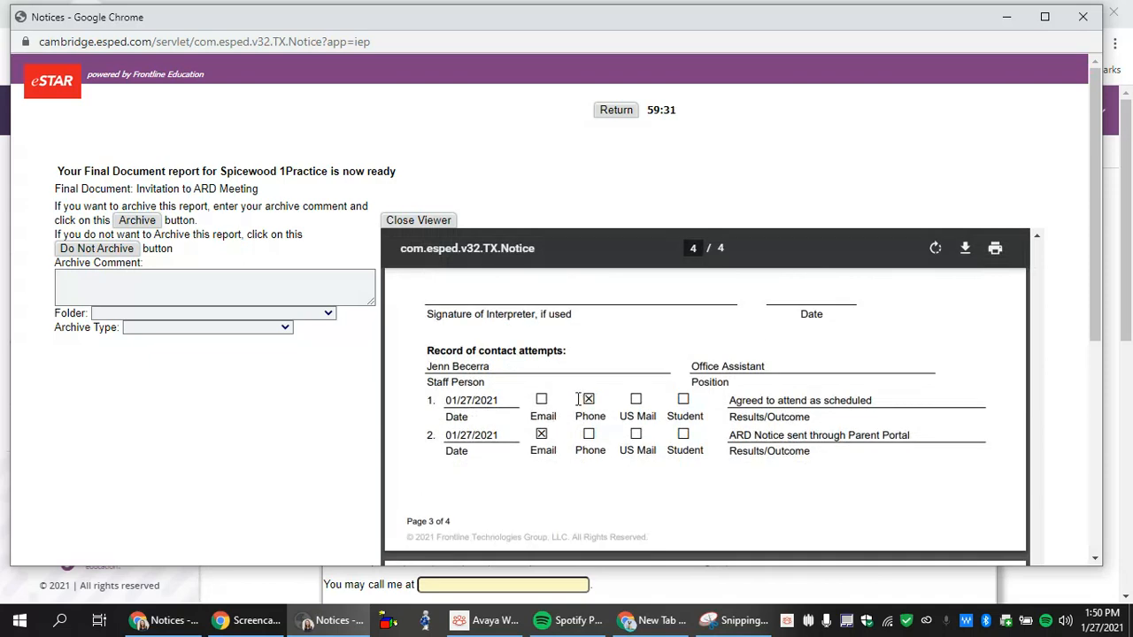
scroll(578, 399, down, 6)
scroll(578, 399, up, 2)
scroll(578, 399, up, 3)
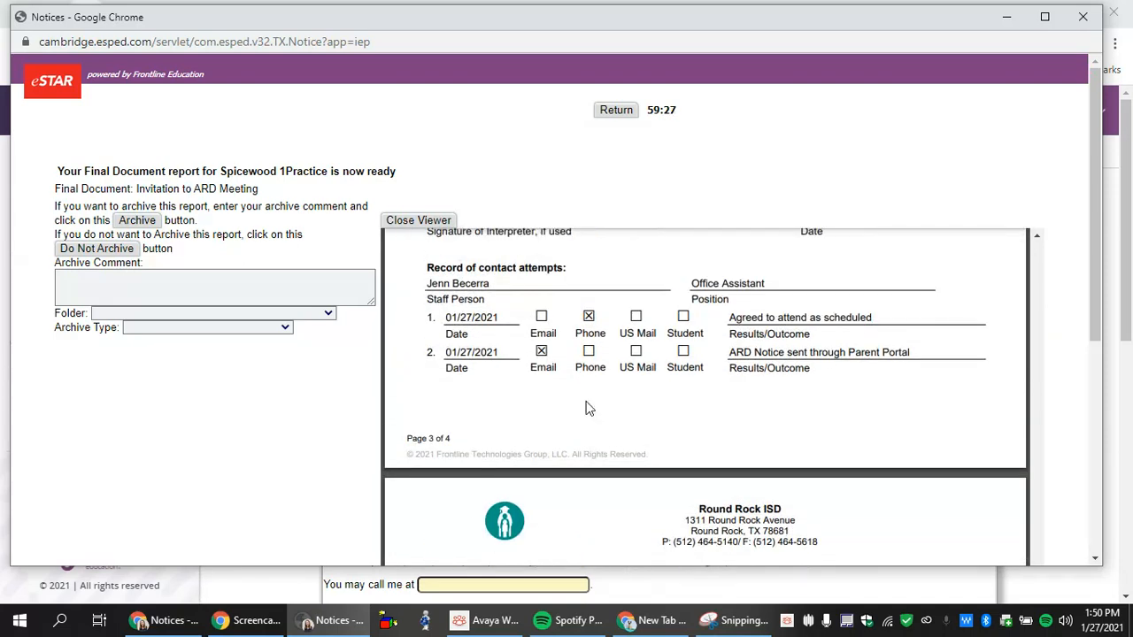
mouse_move(724, 275)
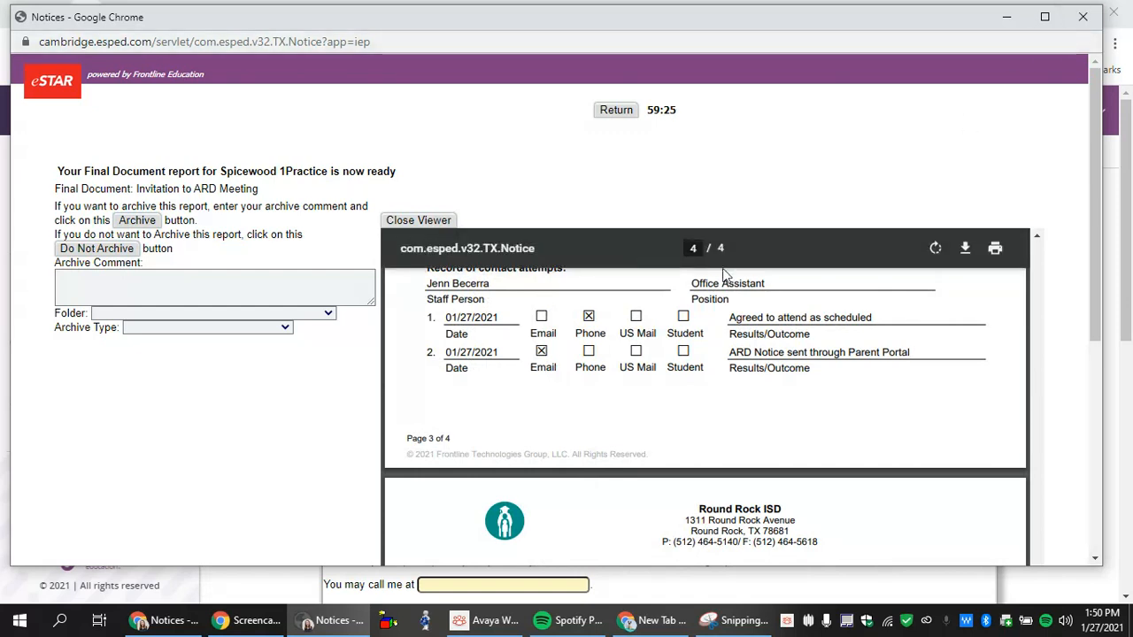
click(199, 315)
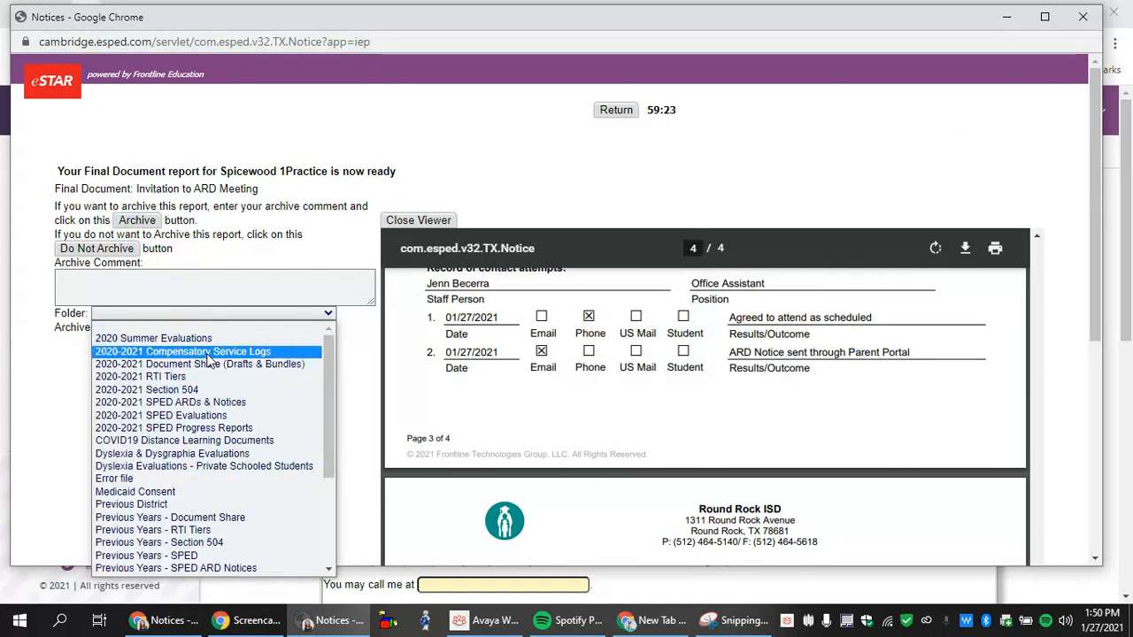
- Archive the report as a SPED Notice in '2020-2021 SPED ARDs & Notices' and close the report window
click(211, 403)
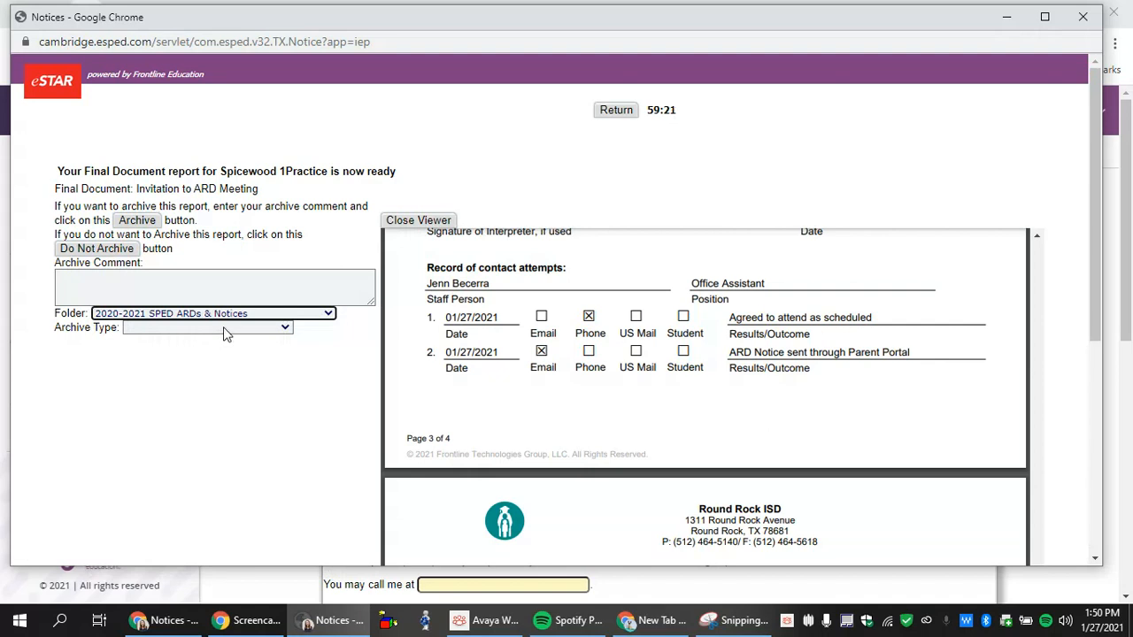
click(224, 329)
scroll(197, 495, down, 3)
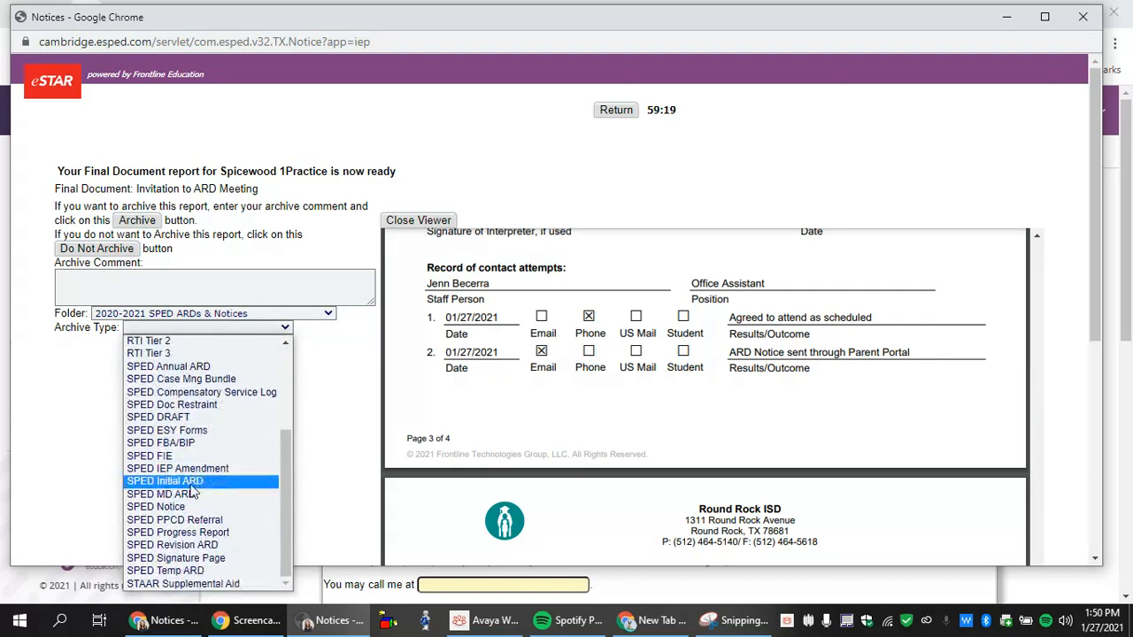
click(189, 508)
click(147, 222)
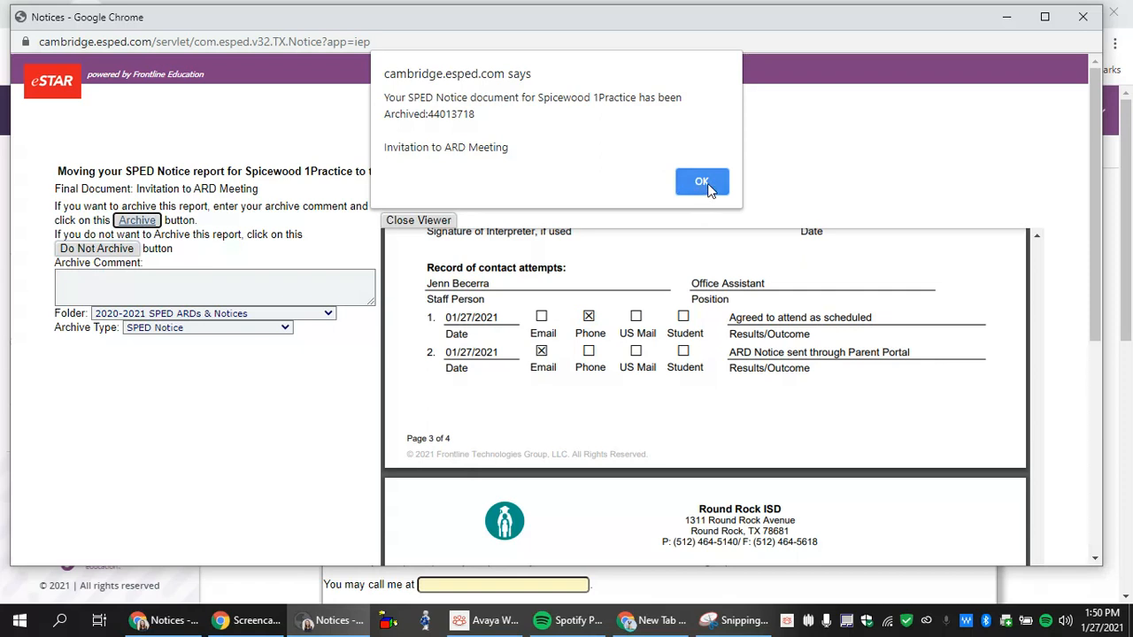
click(702, 181)
drag(57, 172, 207, 174)
click(291, 169)
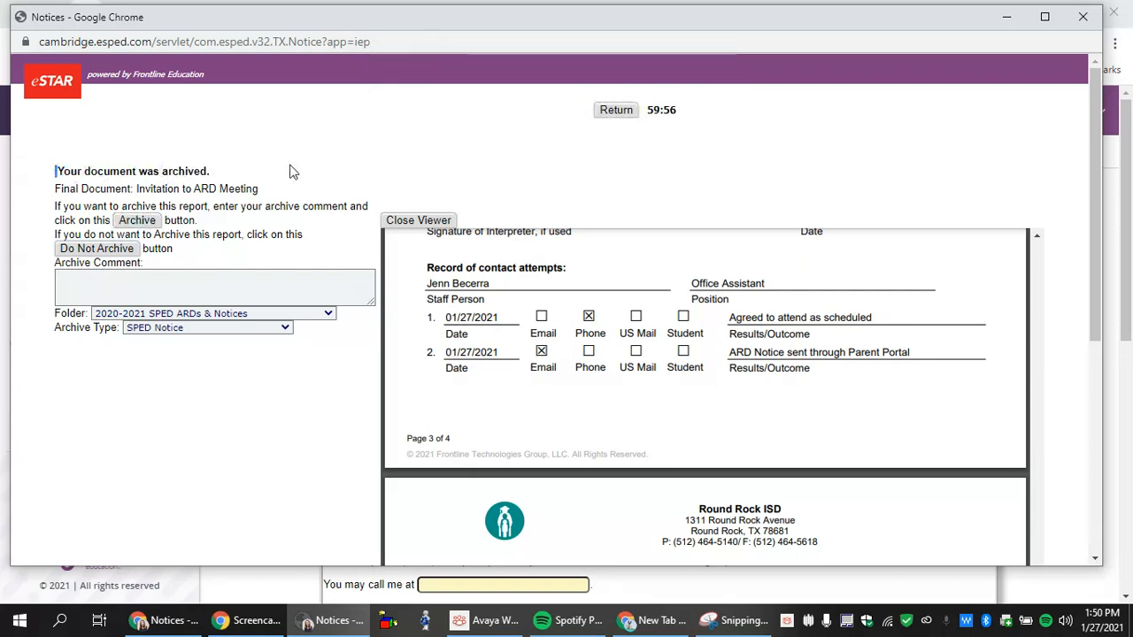
click(1083, 20)
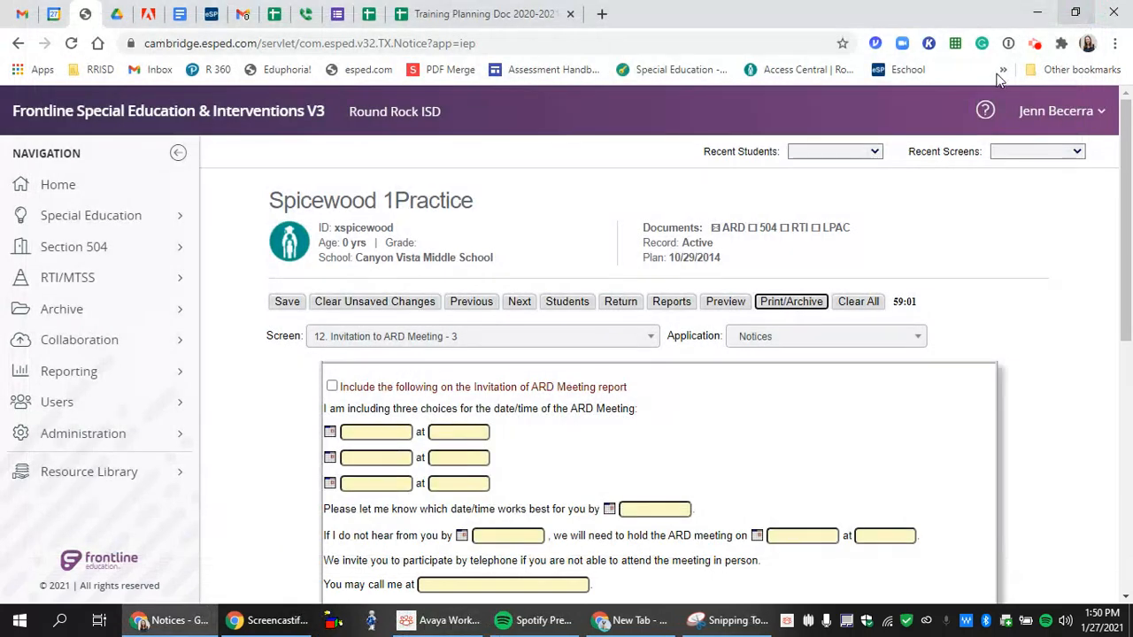
click(848, 343)
- In Archive Manager, prefix the invitation's title with 02.14.2021 and save the record
scroll(792, 473, down, 8)
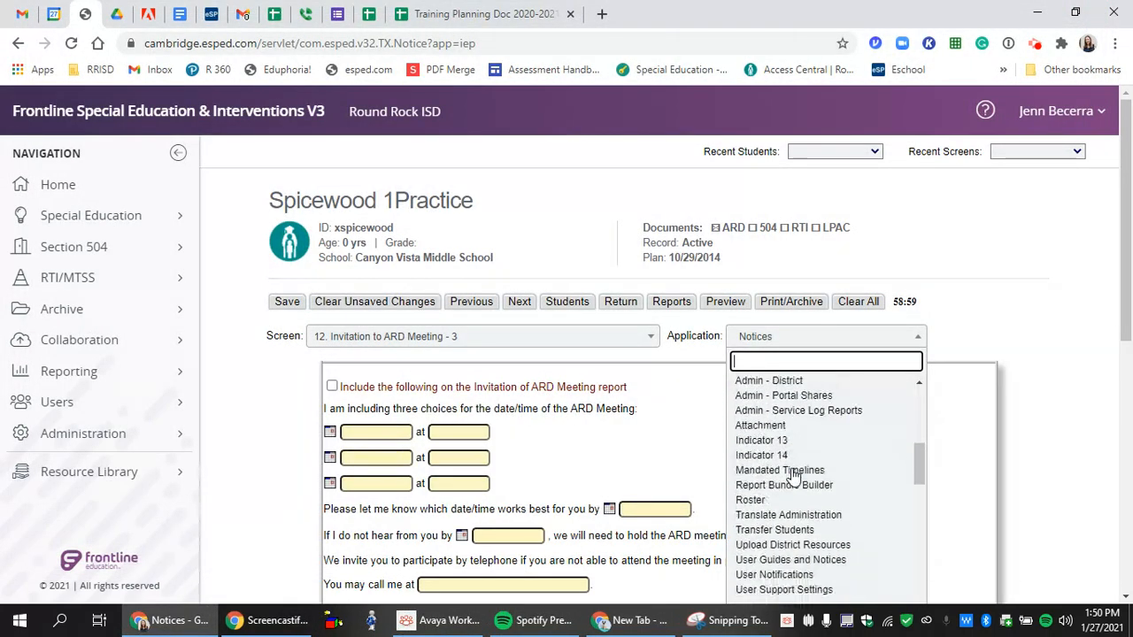
click(792, 515)
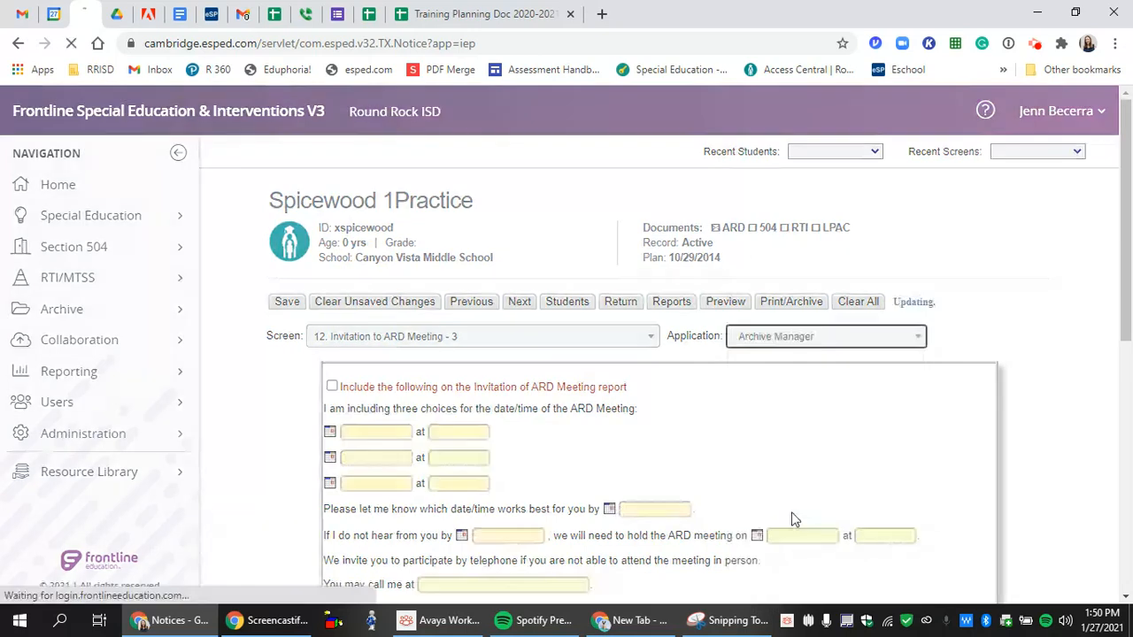
scroll(531, 487, down, 2)
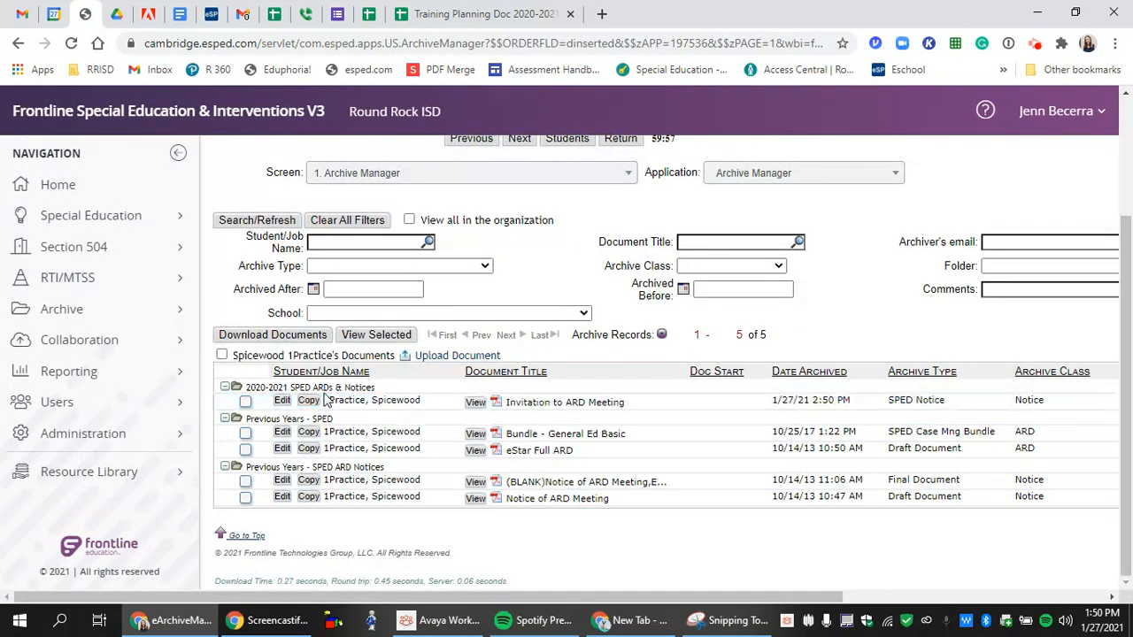
click(281, 401)
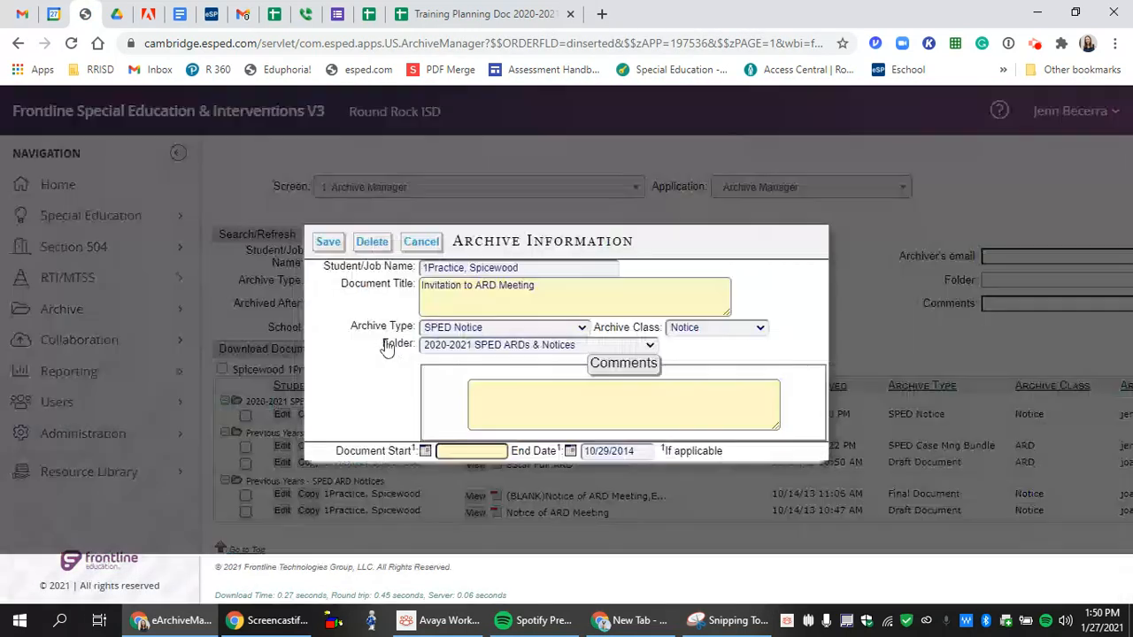
click(421, 285)
text(02. )
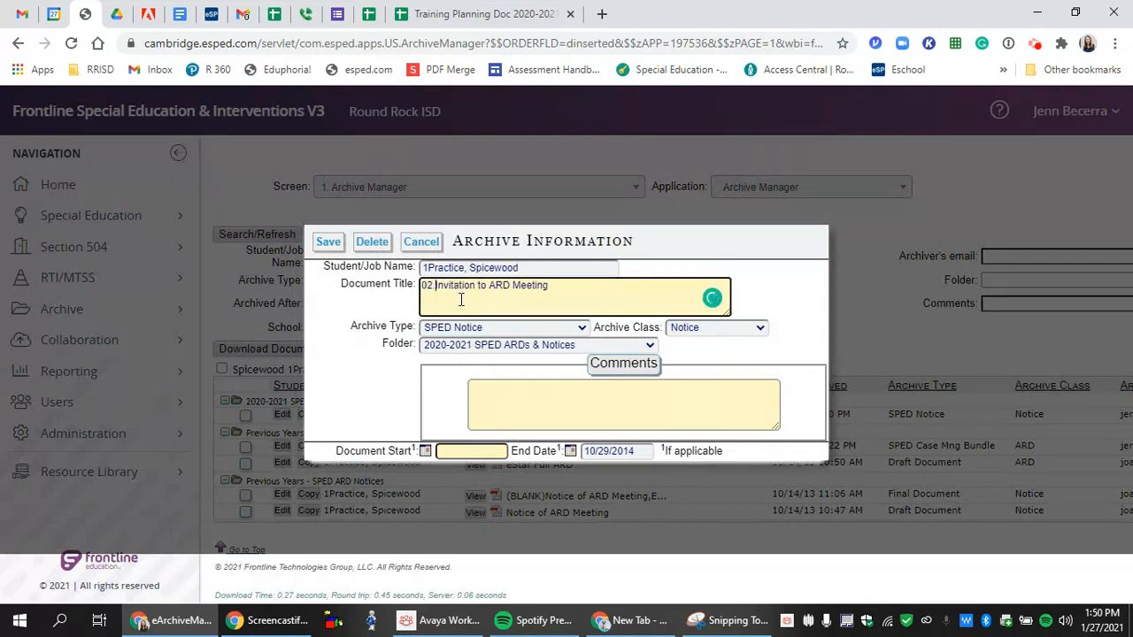
text(4.2021)
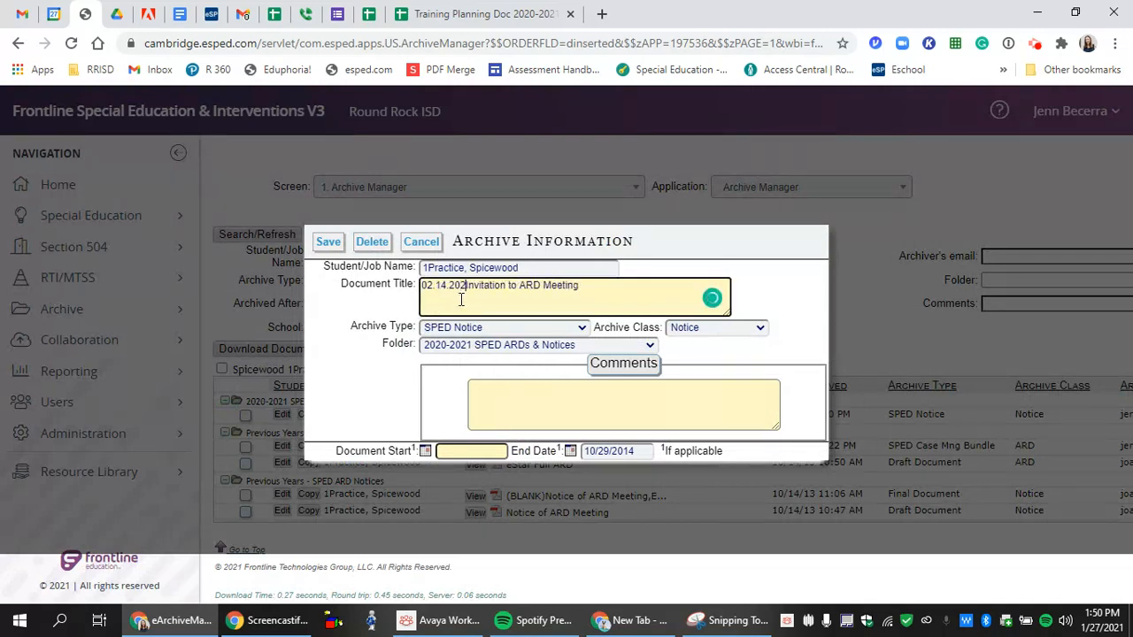
click(328, 243)
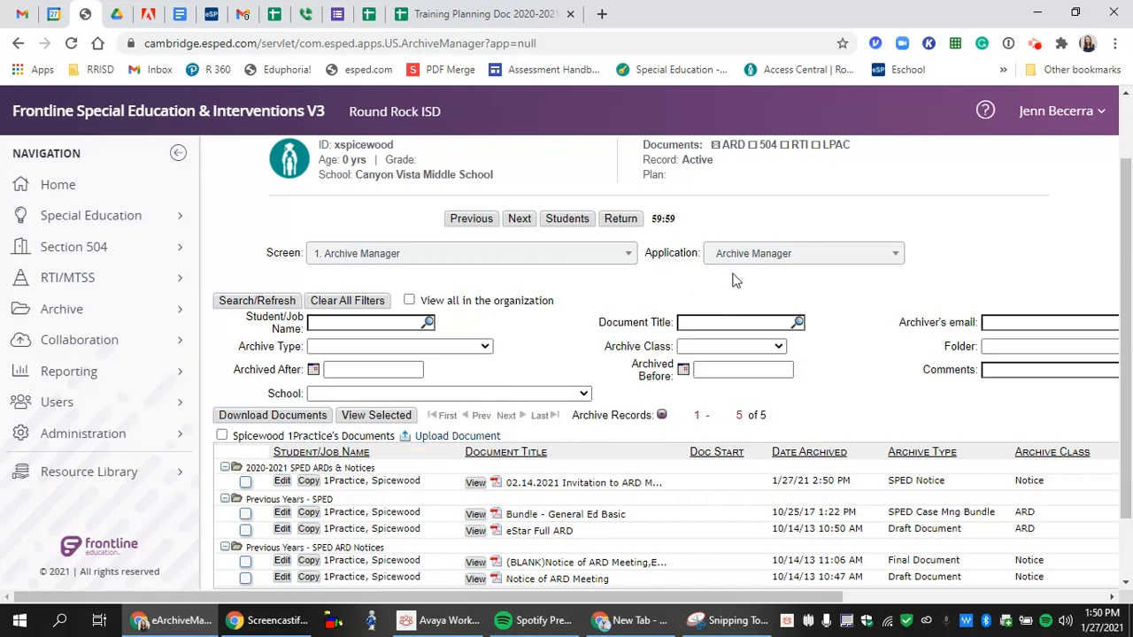
- Switch to Document Share and open the share form for the 02.14.2021 invitation
click(777, 256)
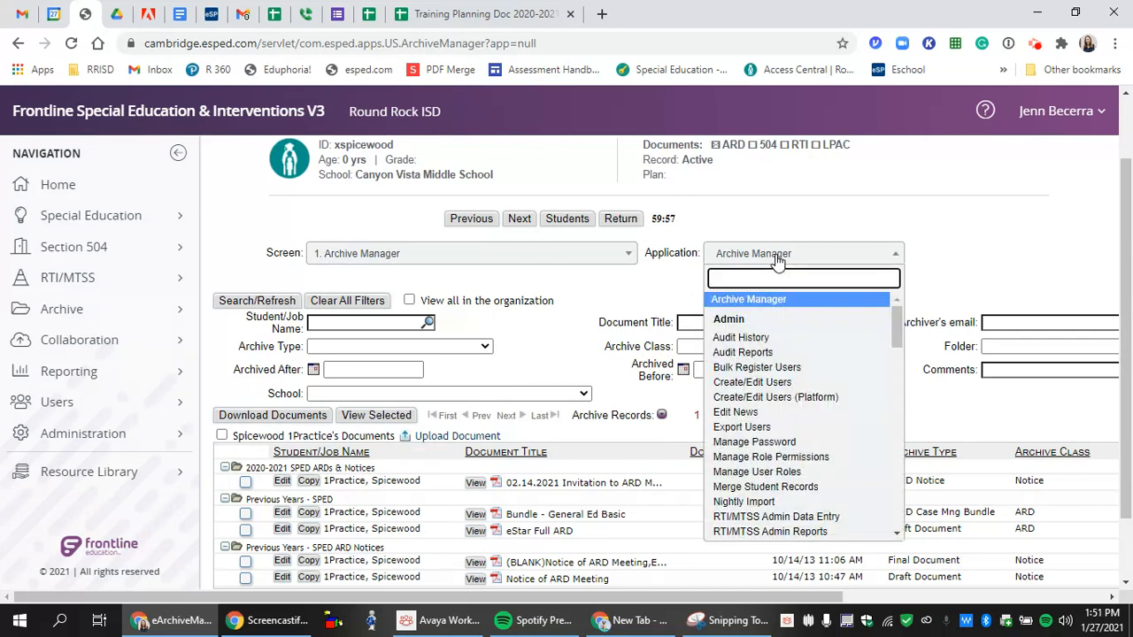
click(778, 257)
click(876, 256)
scroll(801, 372, down, 1)
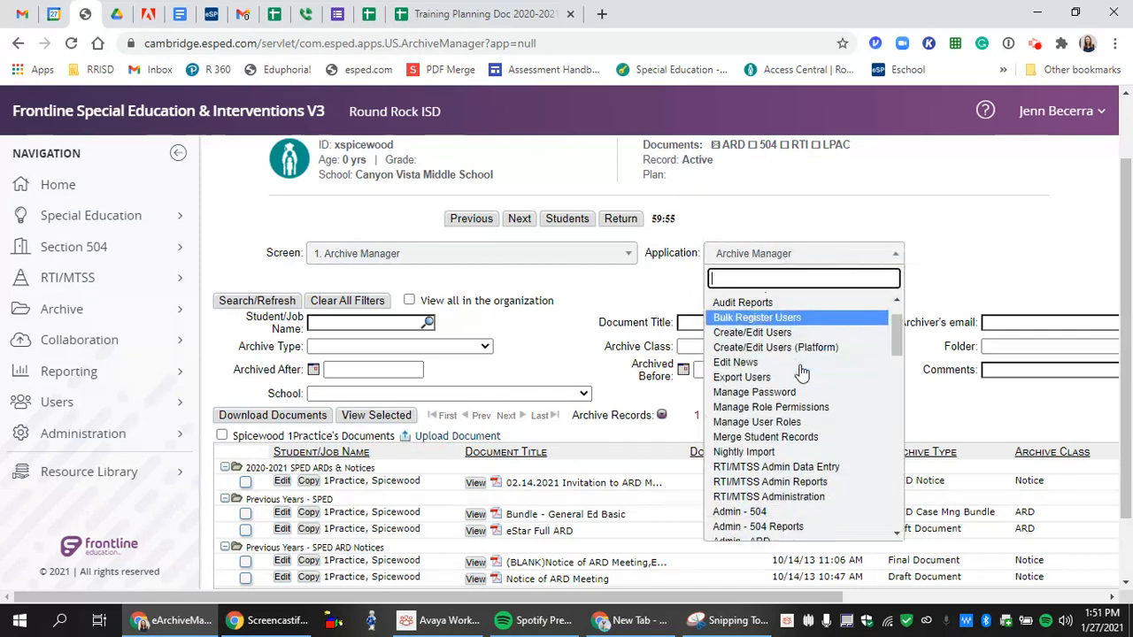
scroll(801, 372, down, 12)
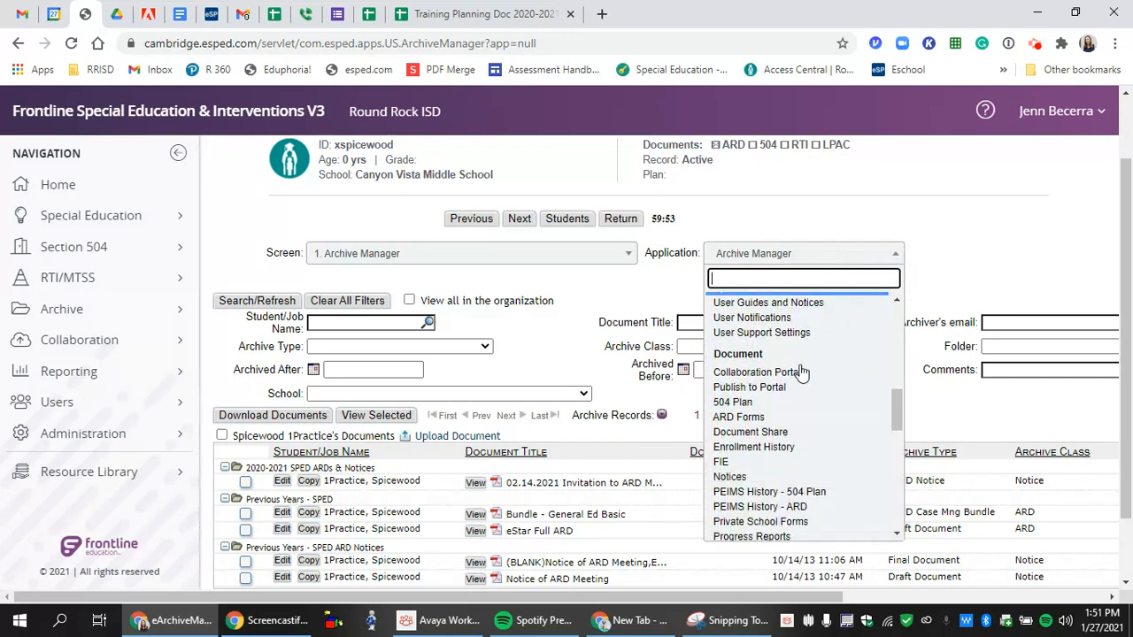
click(762, 431)
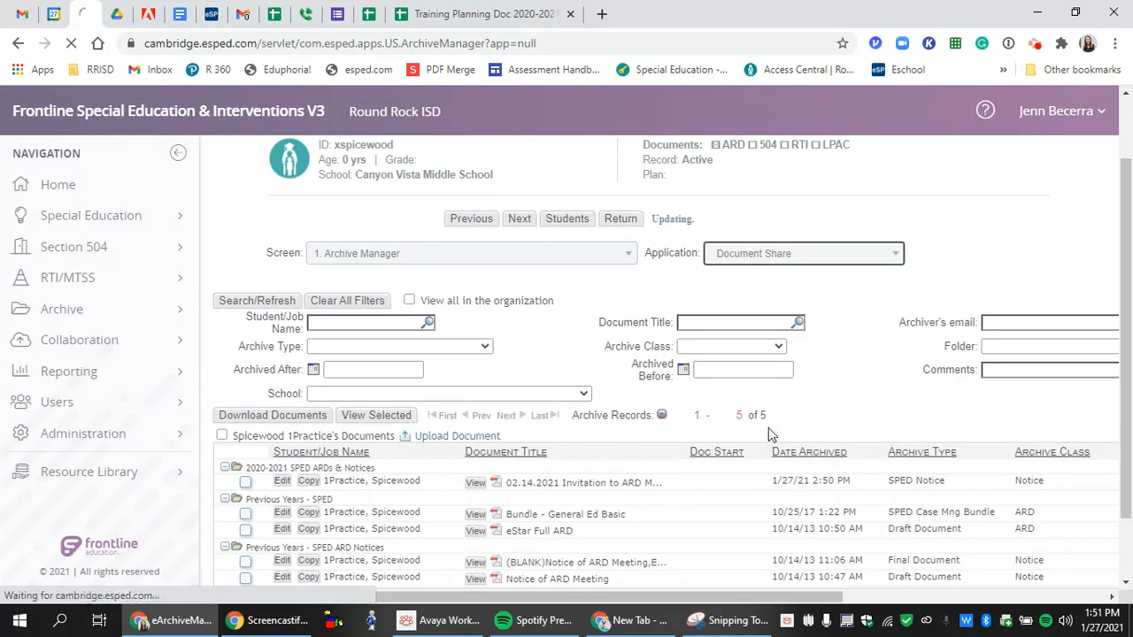
scroll(454, 226, down, 2)
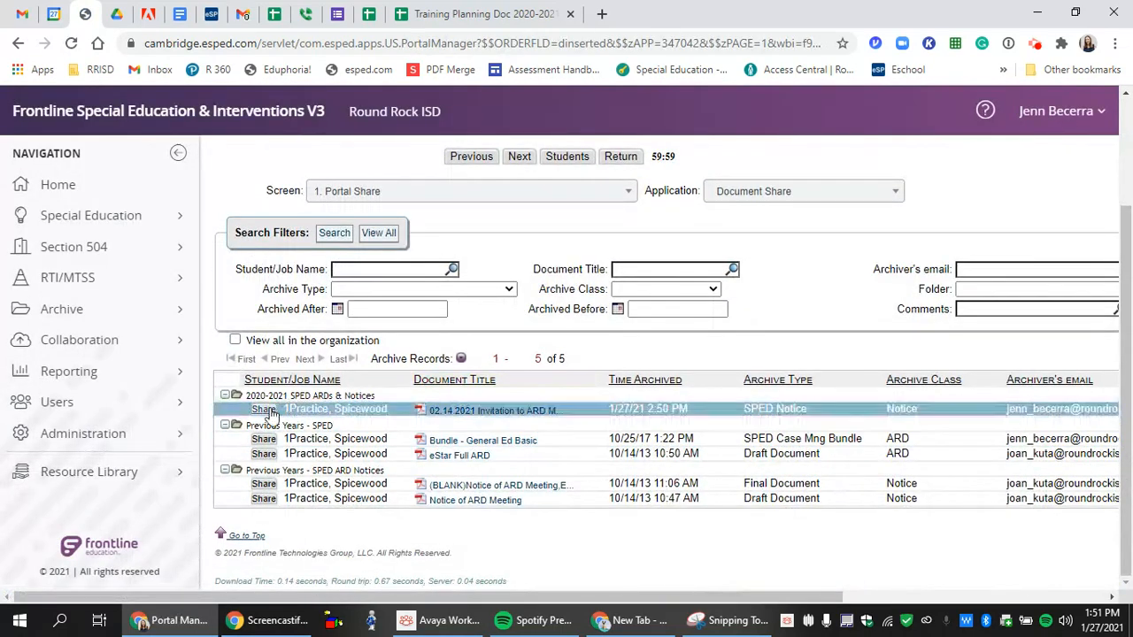
click(269, 411)
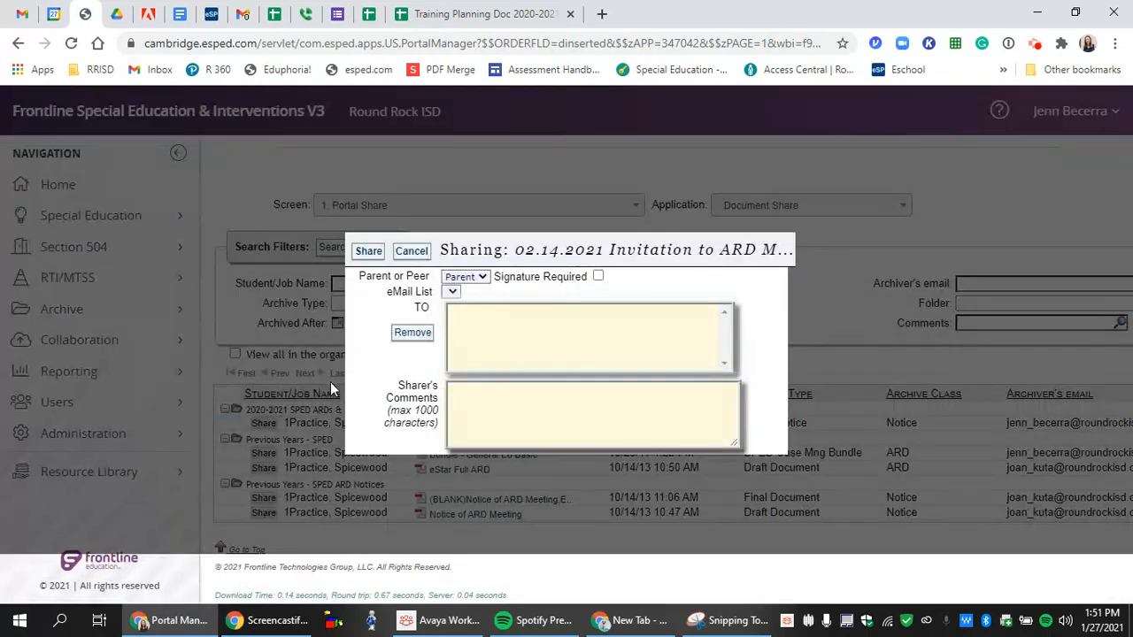
- Leave the e-mail recipients empty, require the parent's signature, and bring up the comments sheet
click(452, 293)
click(454, 299)
click(453, 295)
click(454, 301)
click(453, 296)
click(455, 310)
click(598, 277)
click(587, 397)
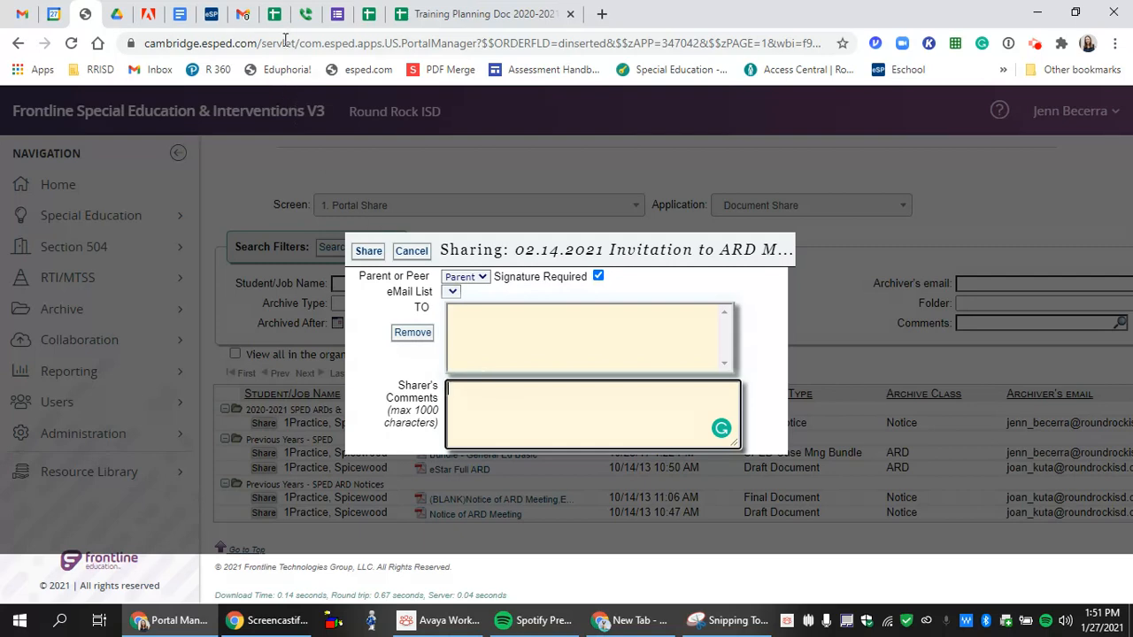
click(274, 14)
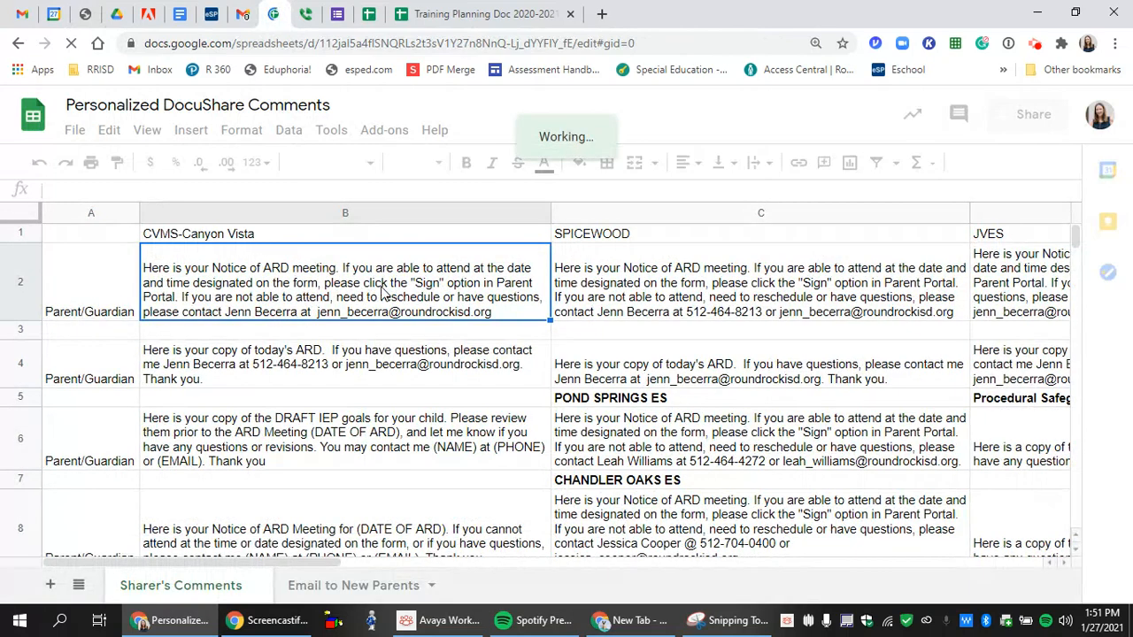
- Copy the Notice of ARD comment from cell B2 and return to the eSped sharing form
click(382, 294)
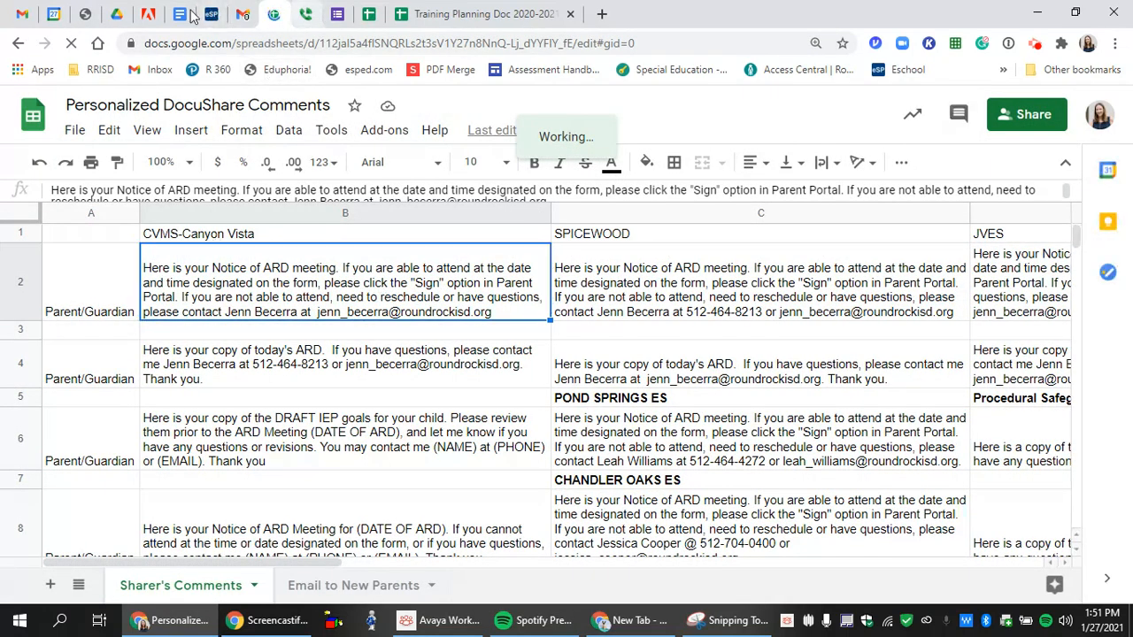
click(85, 13)
click(556, 340)
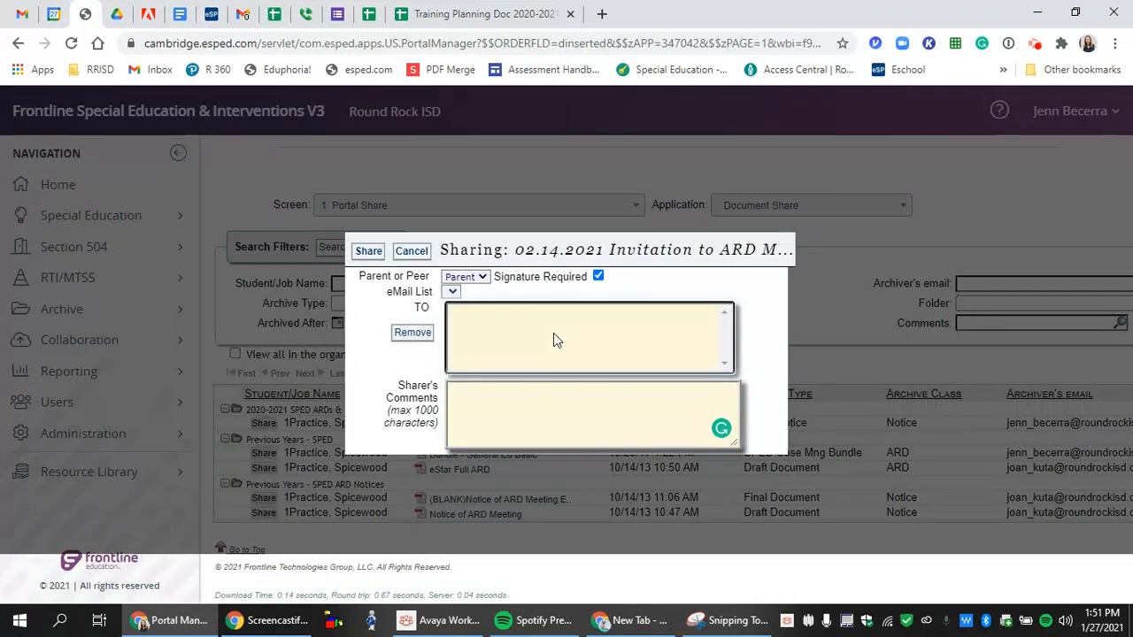
- Paste the Notice of ARD comment into Sharer's Comments and confirm sharing on the Parent portal
click(536, 422)
key(ctrl+v)
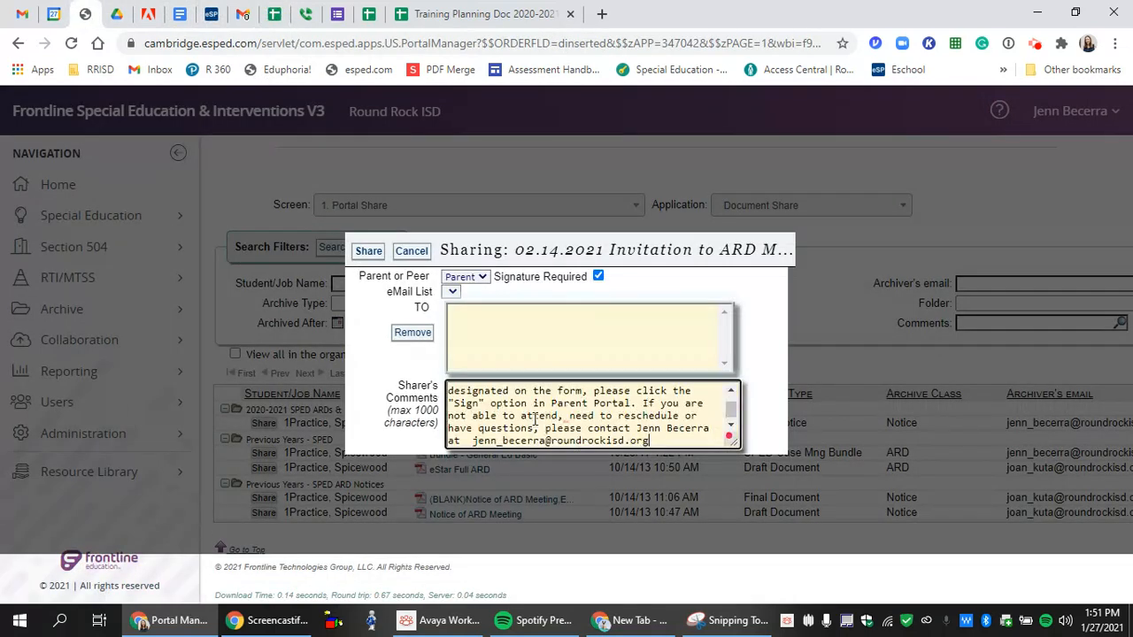
click(369, 252)
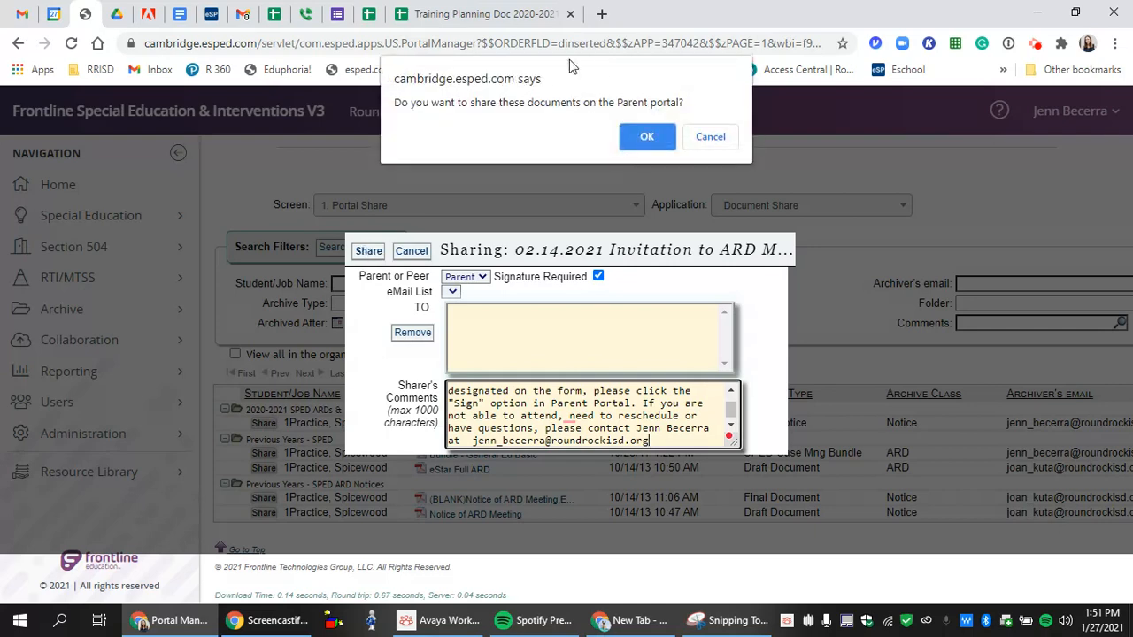
click(647, 139)
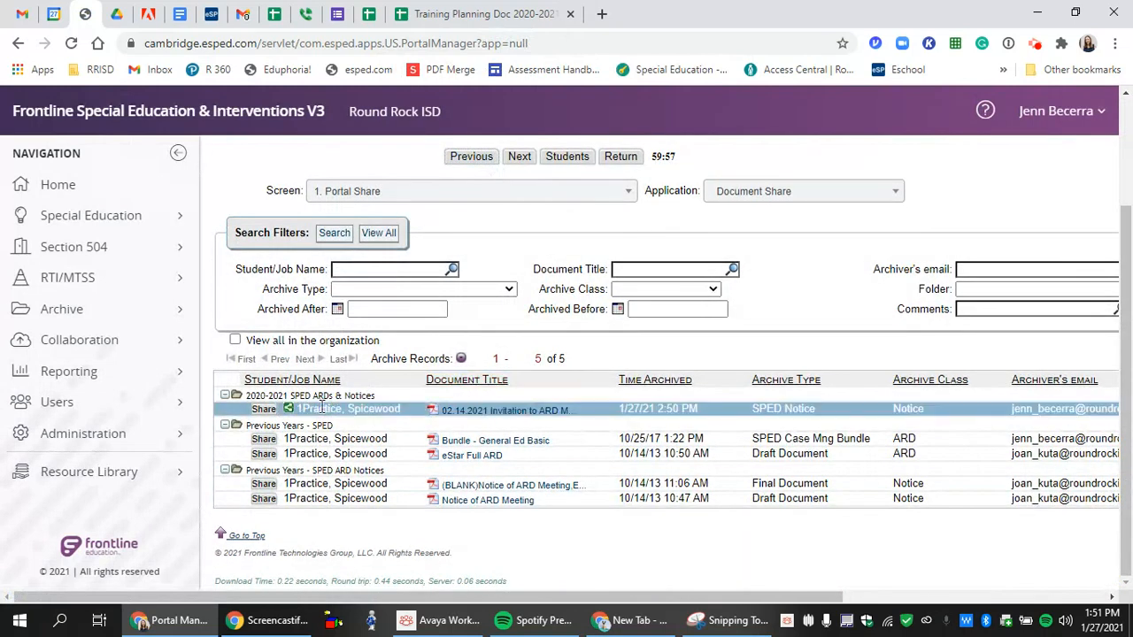
- View the shared invitation's tracking history, cancel printing it, and close the history
click(288, 410)
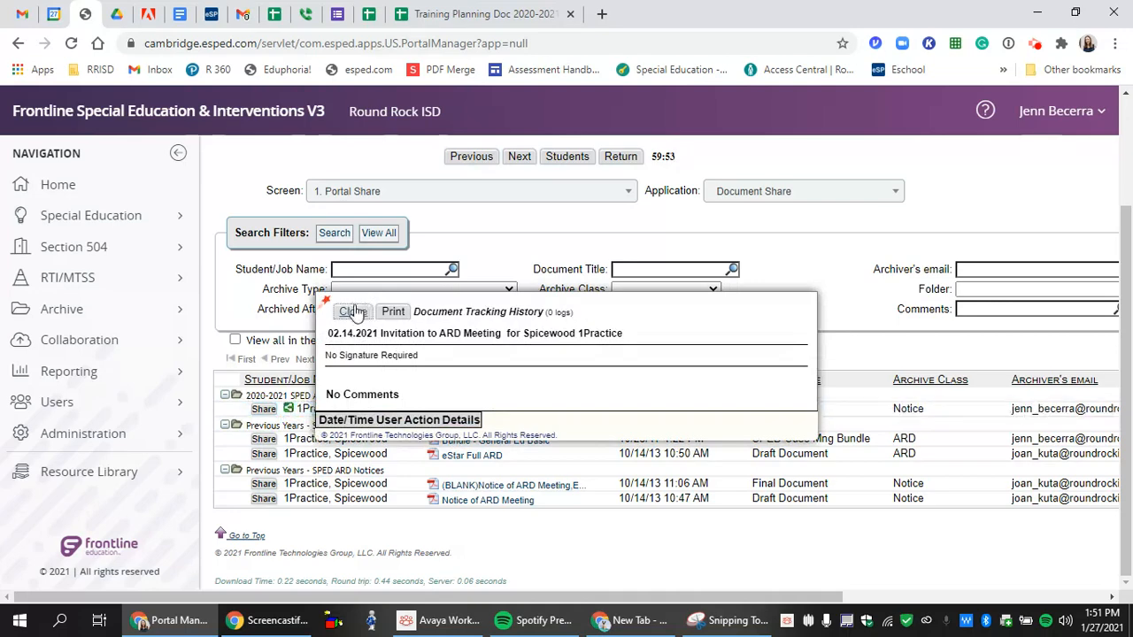
click(392, 311)
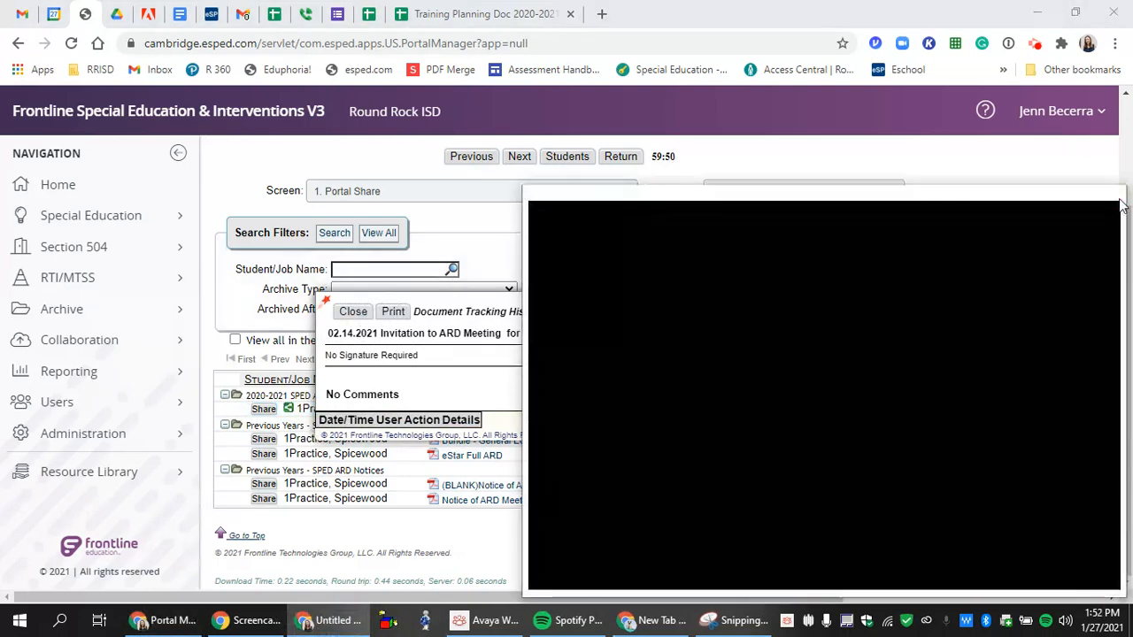
click(1106, 197)
click(353, 313)
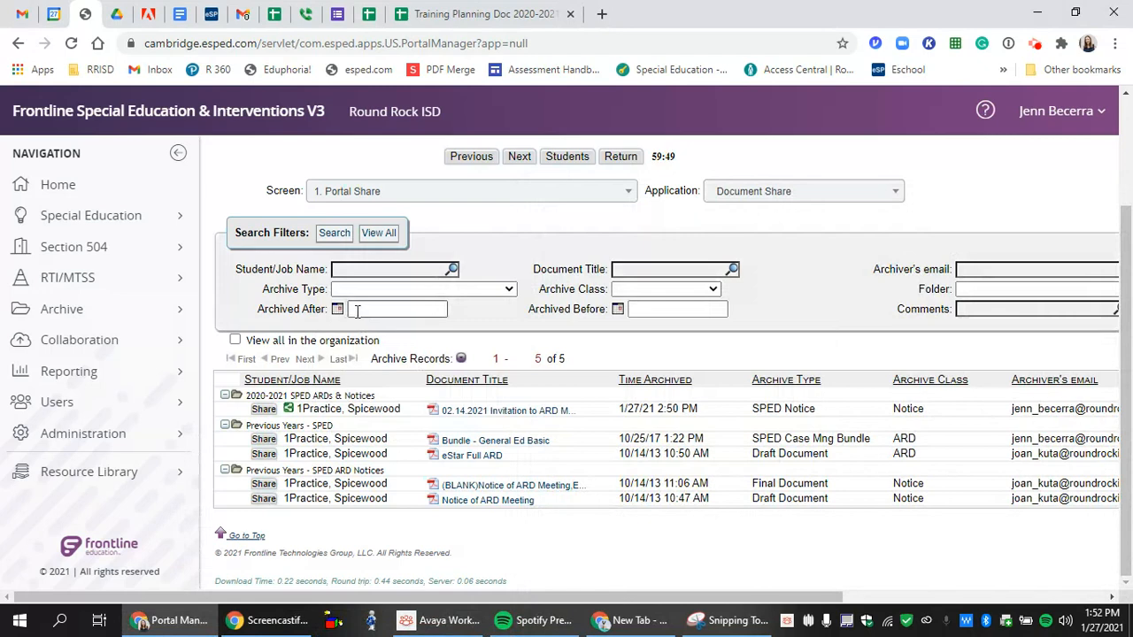
click(531, 410)
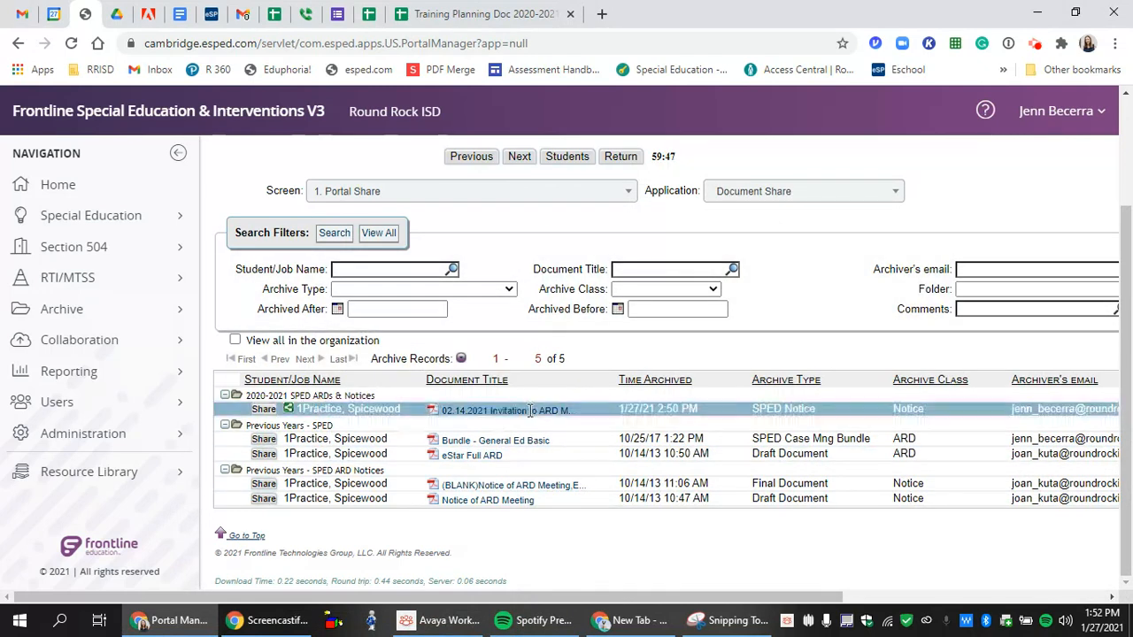
- Switch the Application dropdown to Archive Manager
click(752, 193)
scroll(753, 348, down, 5)
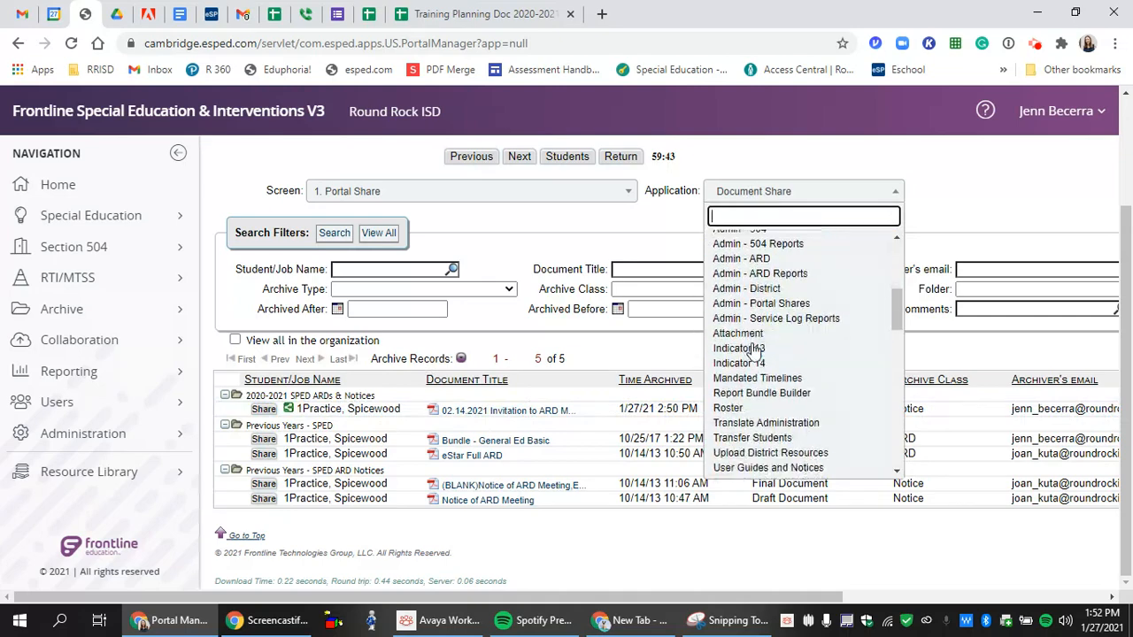
click(754, 372)
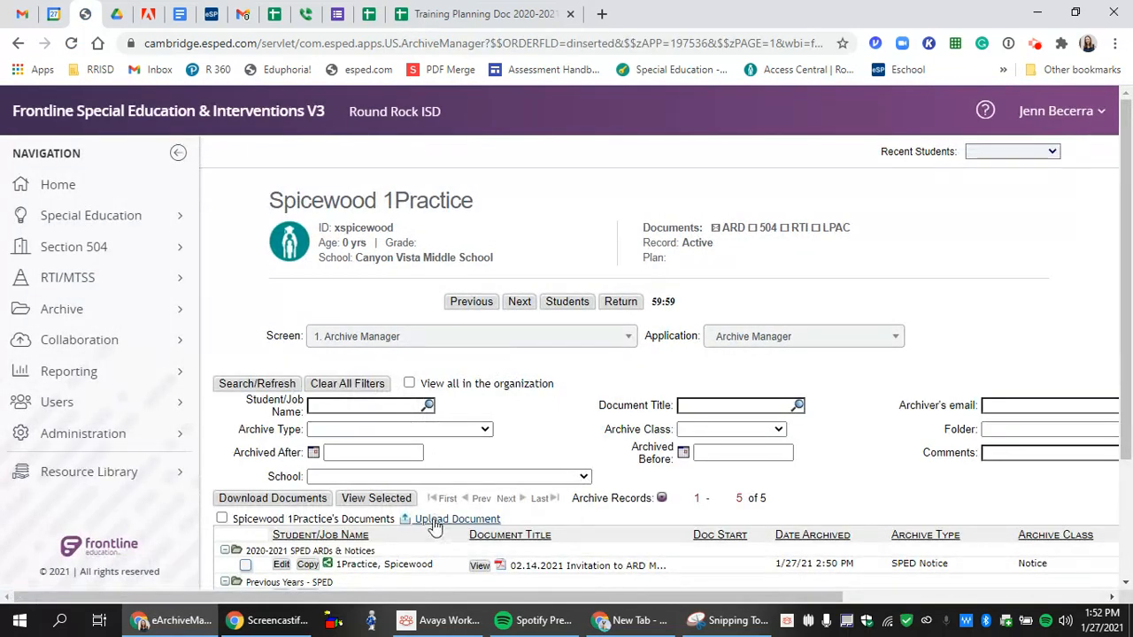
- Upload JULY 2020 - Pro_Safeguards_ENGLISH.pdf from the Procedural Safeguards folder to the archive
click(433, 520)
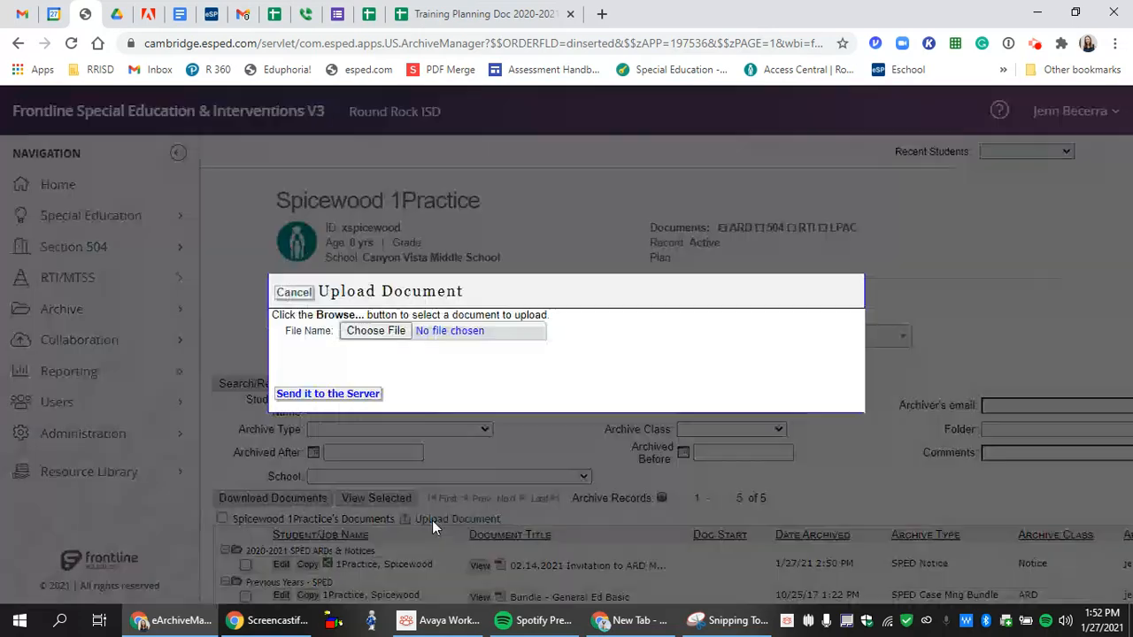
click(384, 330)
scroll(350, 301, down, 2)
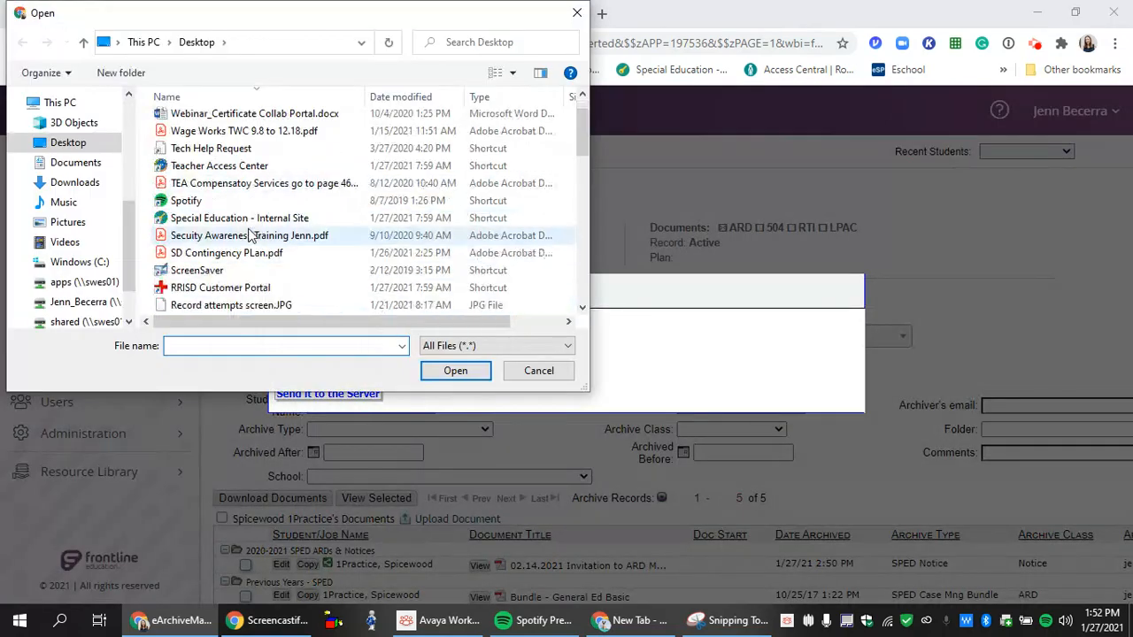
scroll(249, 234, down, 5)
scroll(248, 234, up, 2)
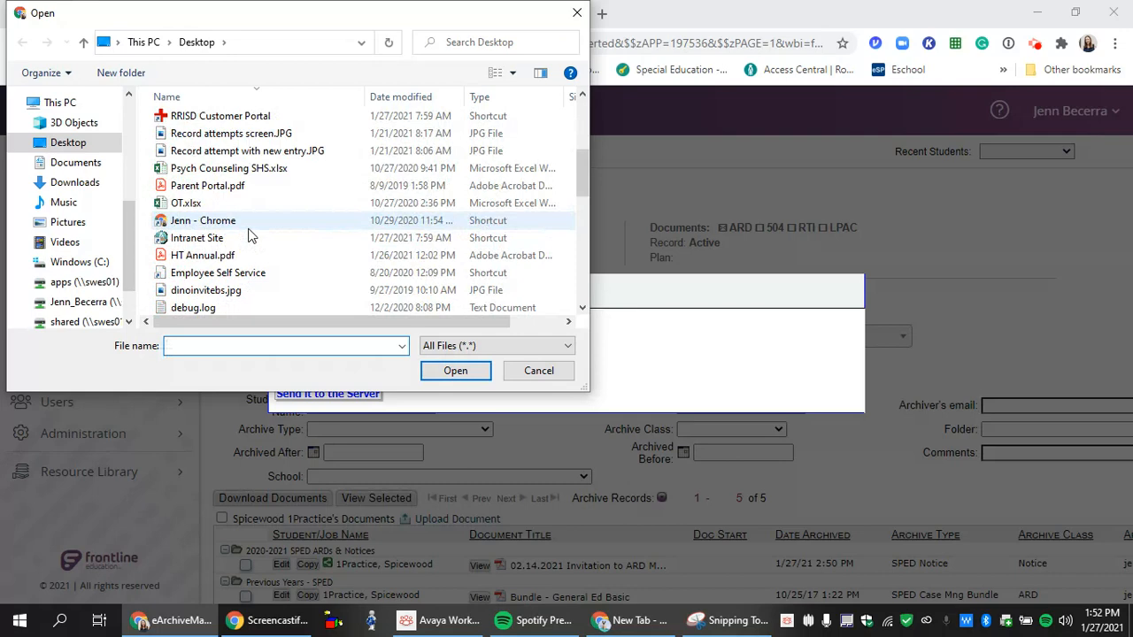
scroll(248, 234, down, 10)
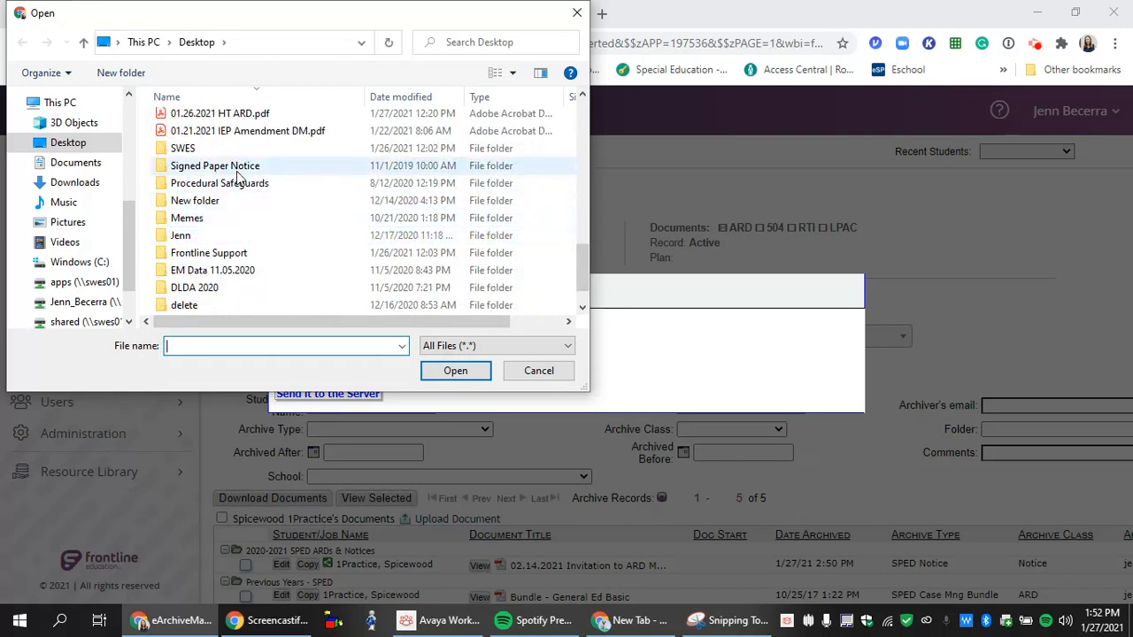
click(240, 186)
click(453, 375)
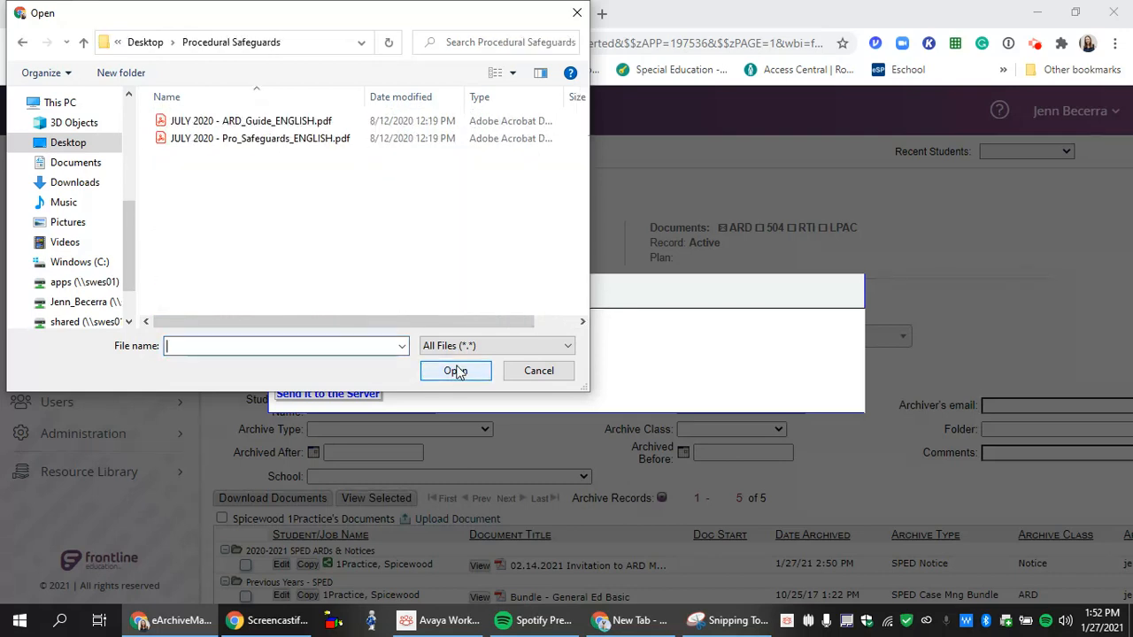
click(248, 140)
click(445, 376)
click(357, 396)
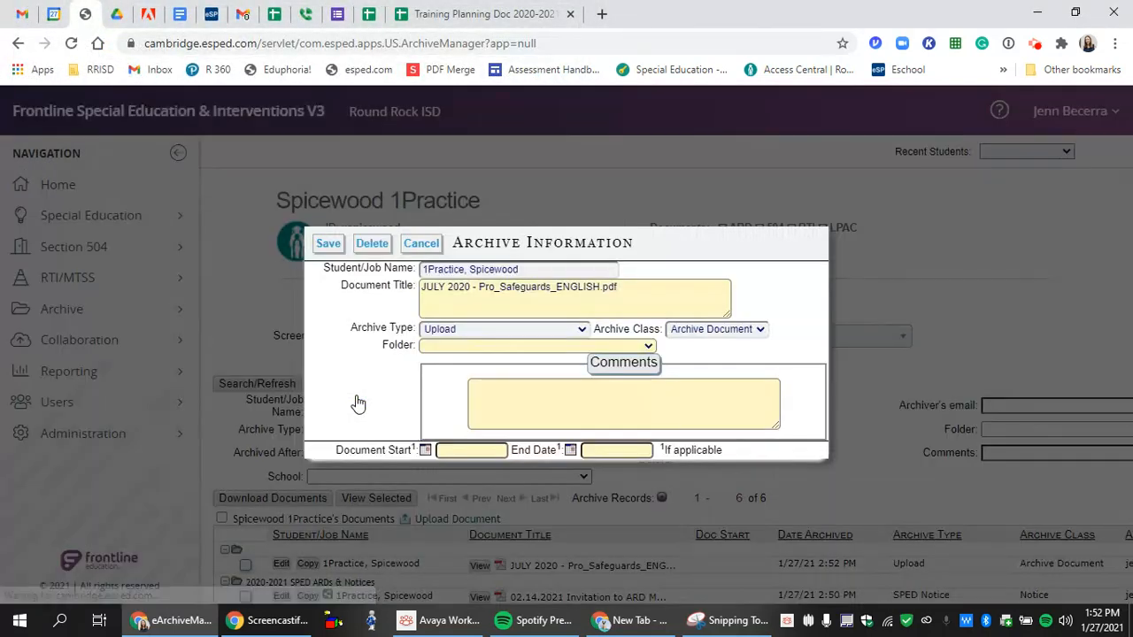
- File the uploaded PDF under 2020-2021 SPED ARDs & Notices and save it
click(510, 347)
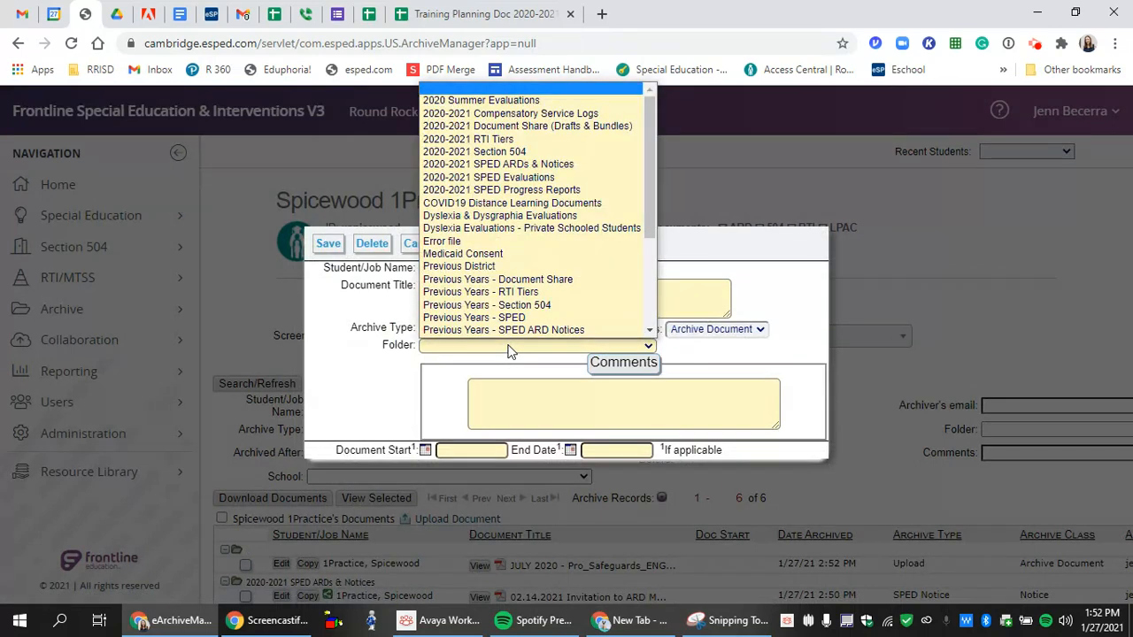
click(529, 165)
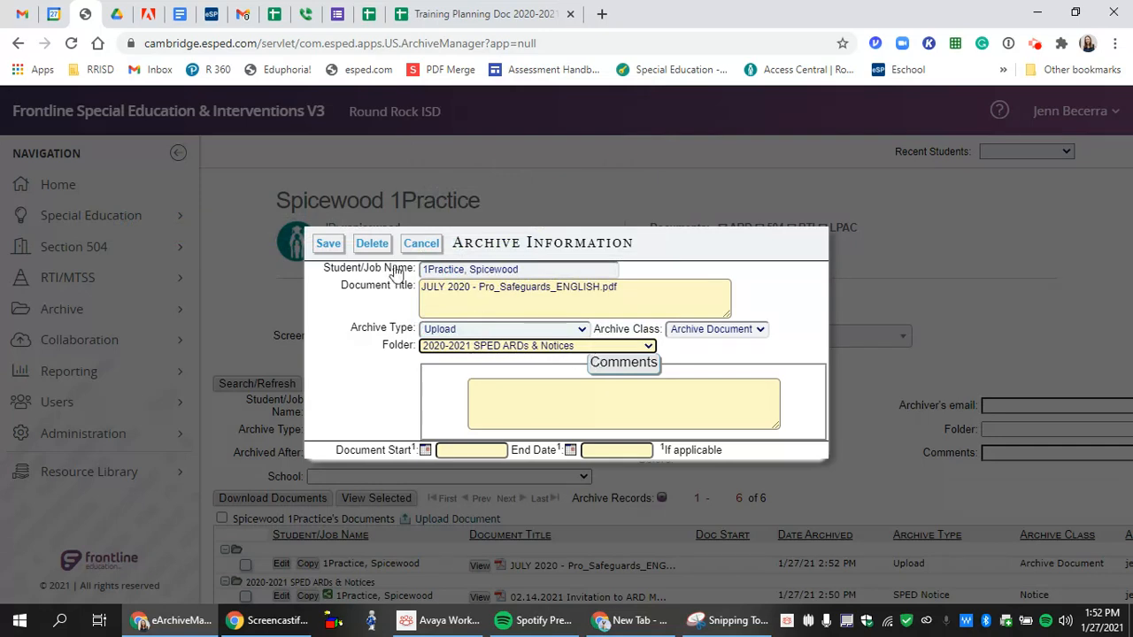
click(328, 244)
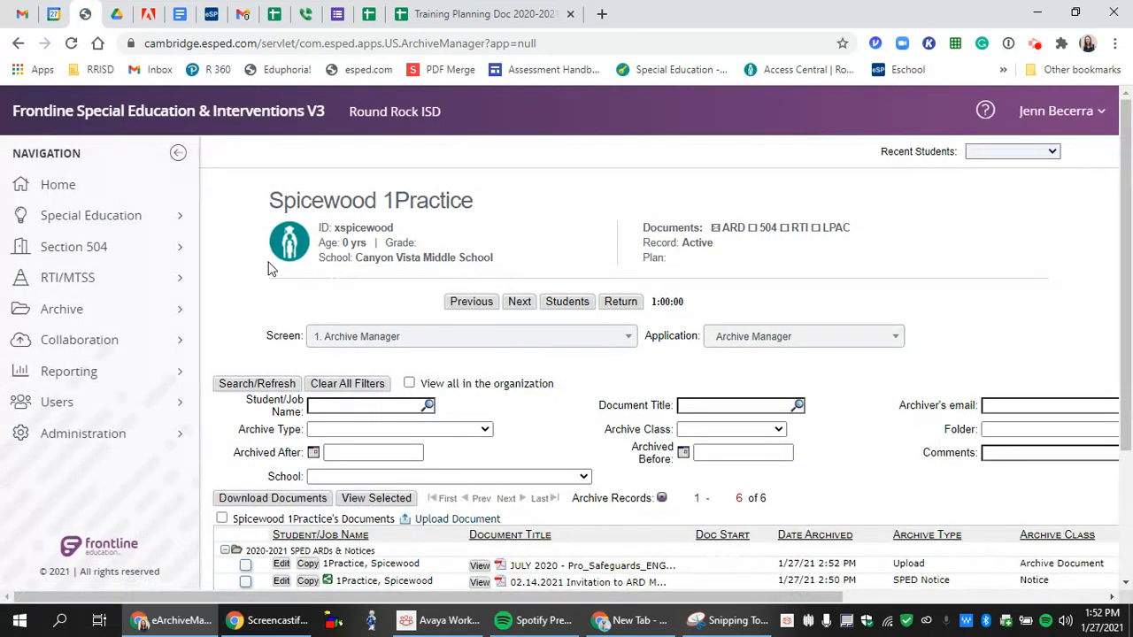
scroll(370, 359, down, 3)
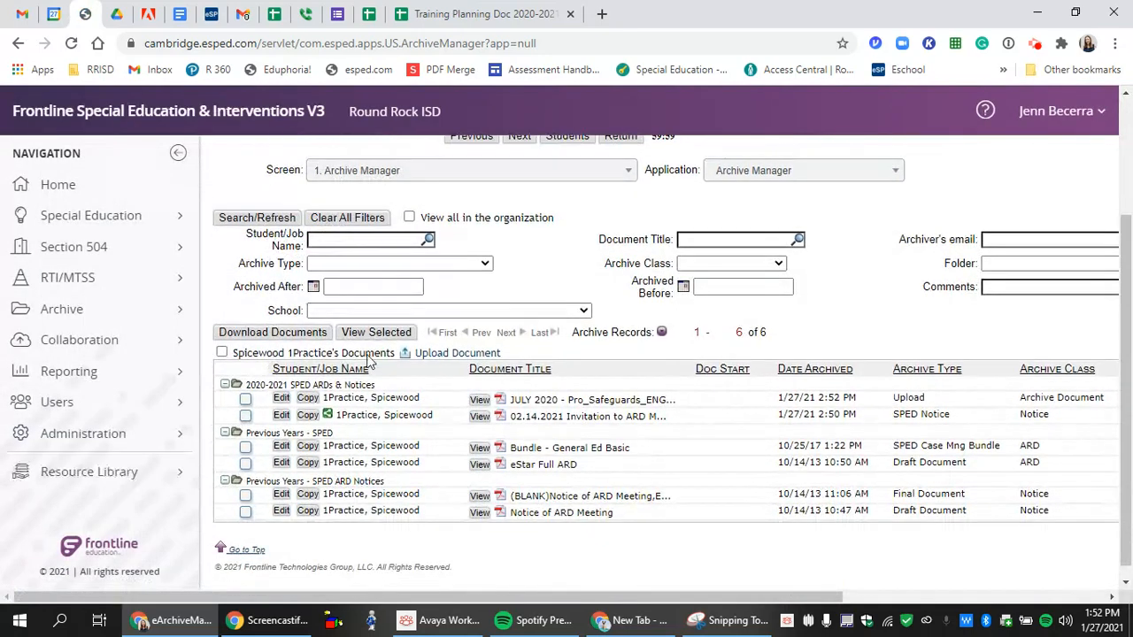
- Switch to Document Share and open the share form for the JULY 2020 safeguards PDF
click(767, 181)
scroll(772, 336, down, 3)
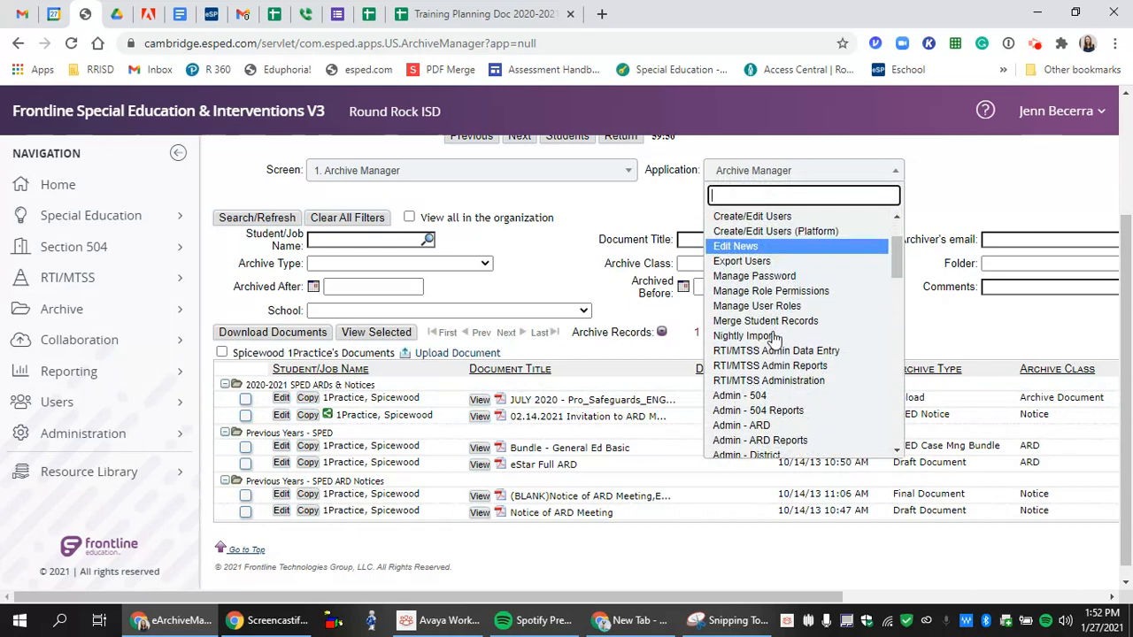
scroll(774, 339, down, 5)
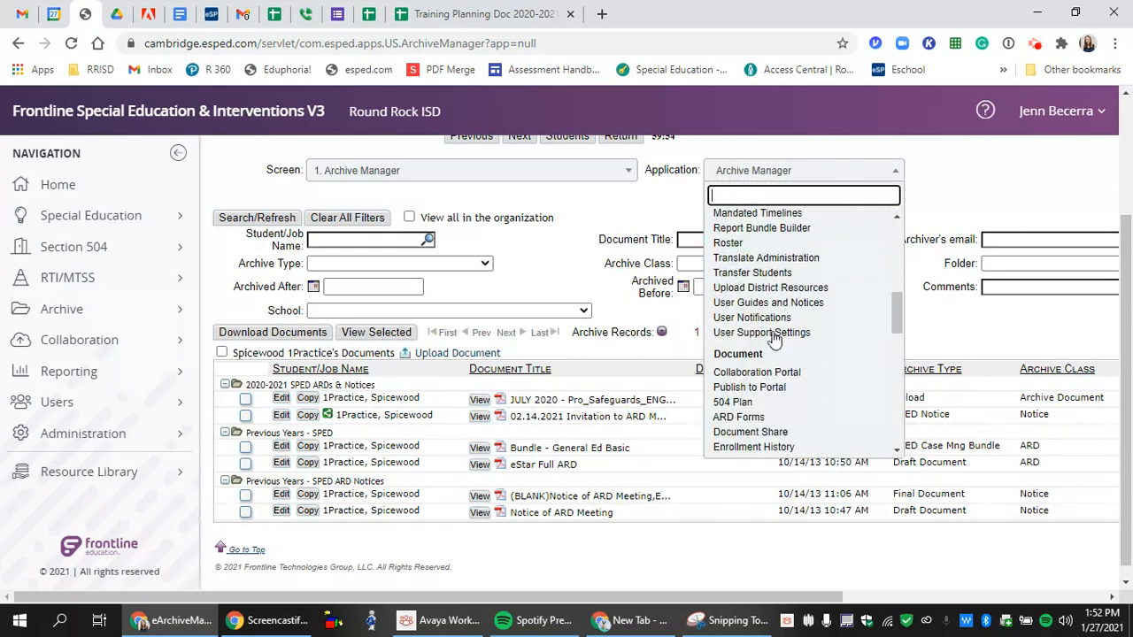
click(784, 434)
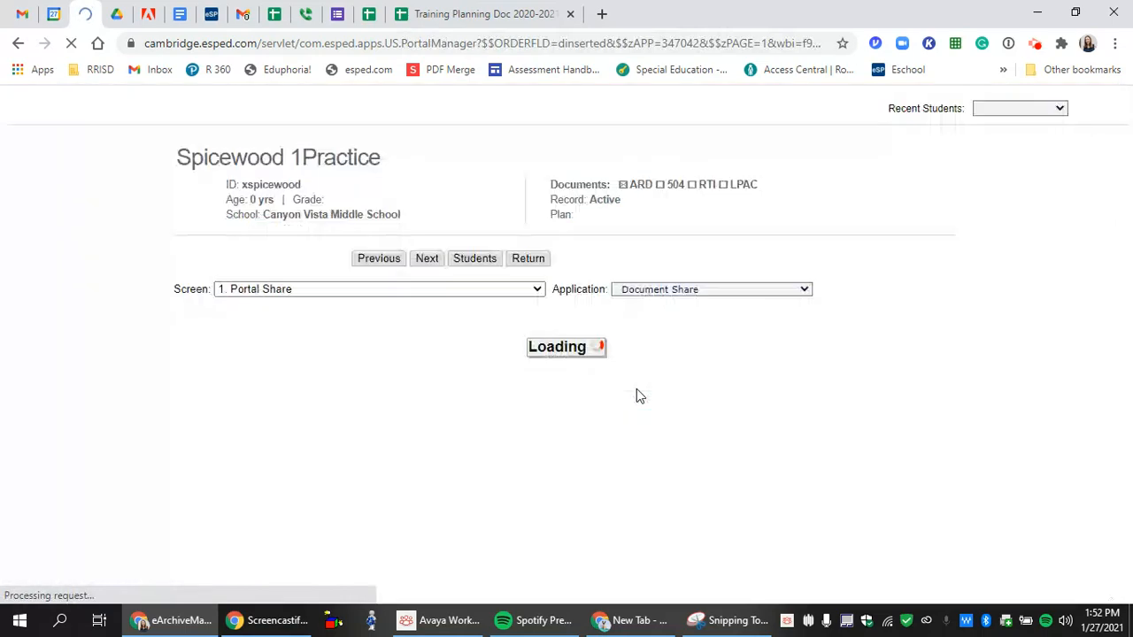
scroll(577, 372, down, 3)
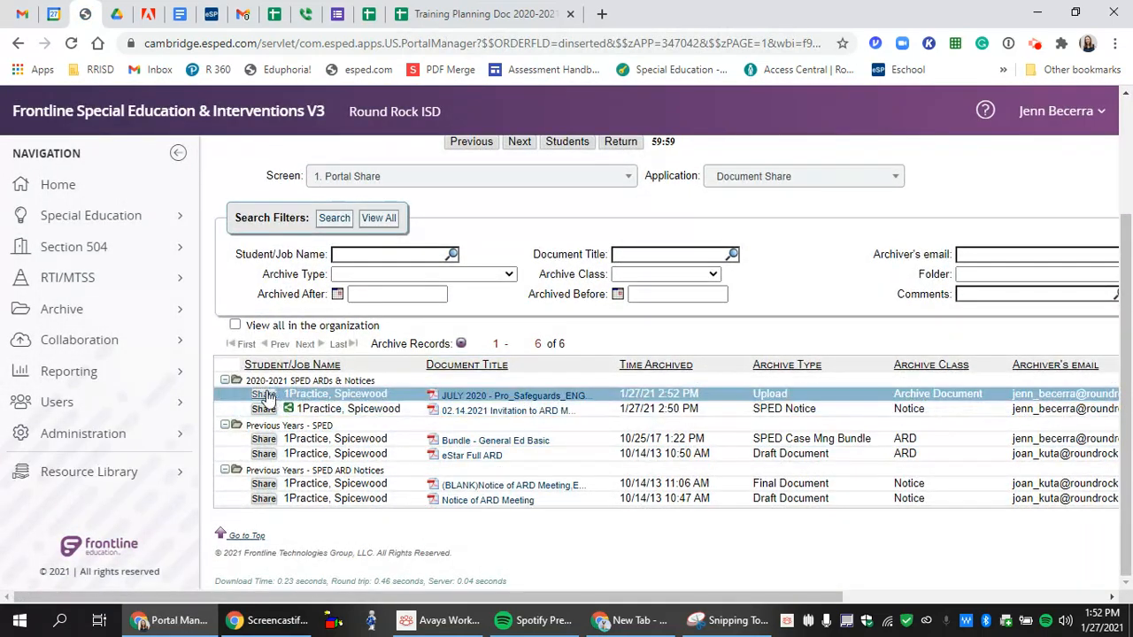
click(277, 391)
- Require the parent's signature and bring up the comments spreadsheet
click(487, 312)
click(625, 276)
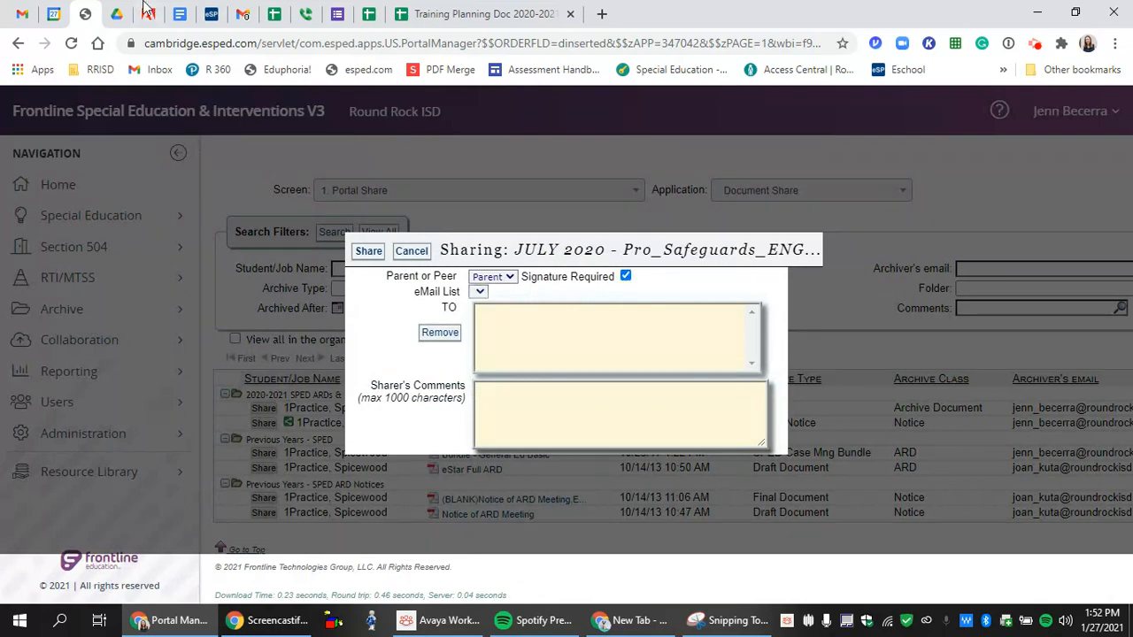
click(276, 16)
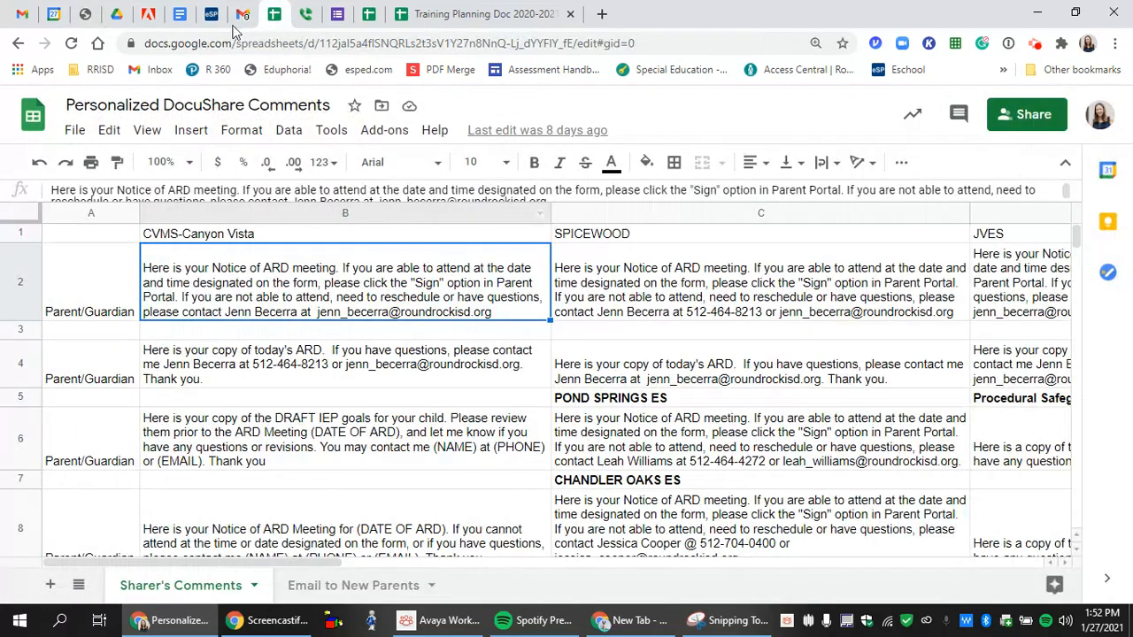
- Copy the procedural safeguards comment from cell D6 and go back to eSped
click(1053, 527)
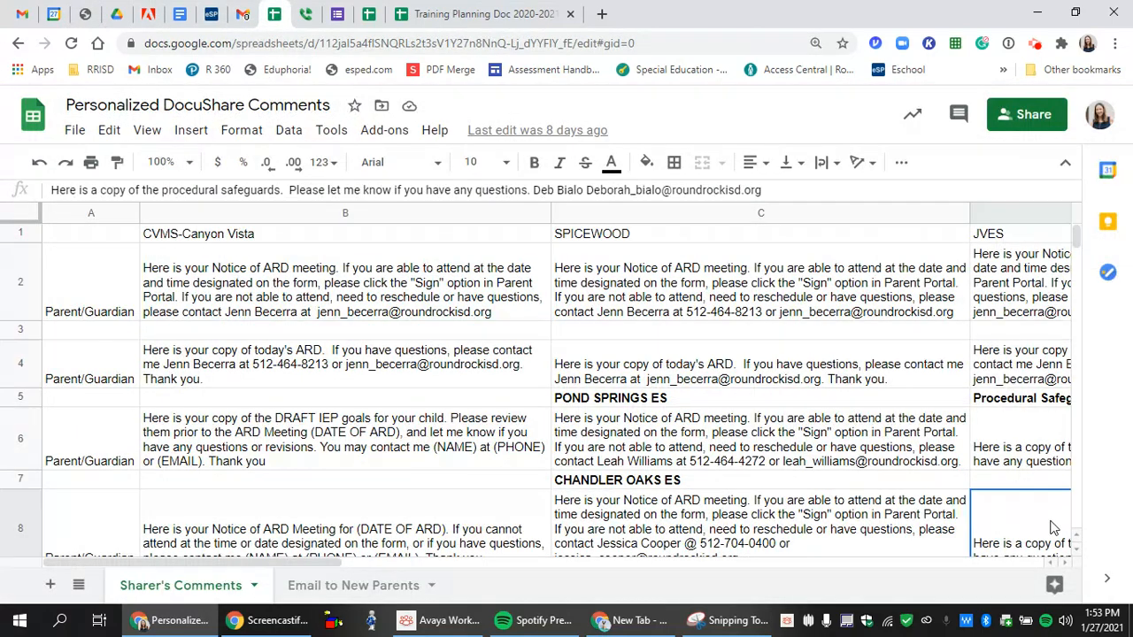
click(1029, 445)
key(ctrl+c)
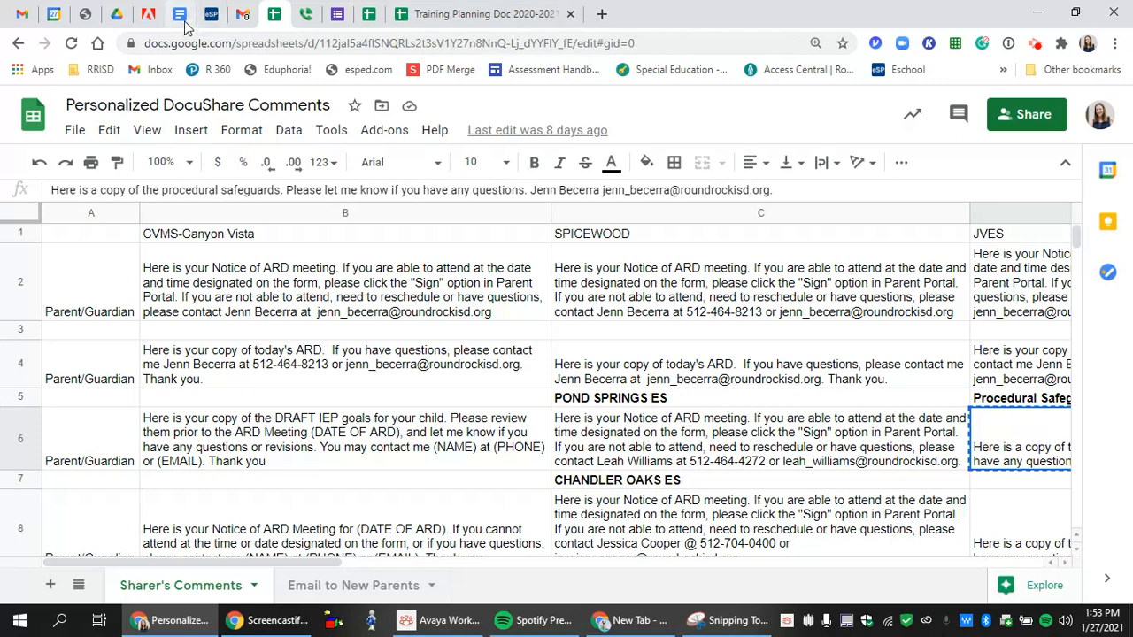
click(85, 13)
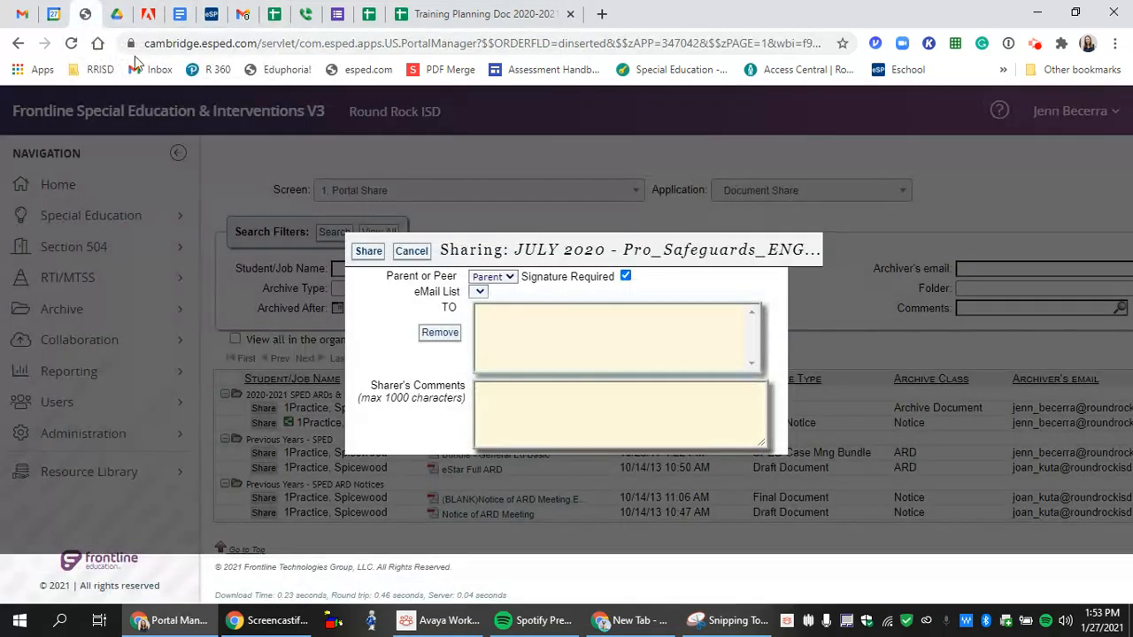
- Paste the safeguards comment into Sharer's Comments and confirm sharing on the parent portal
click(611, 418)
key(ctrl+v)
click(368, 251)
click(646, 140)
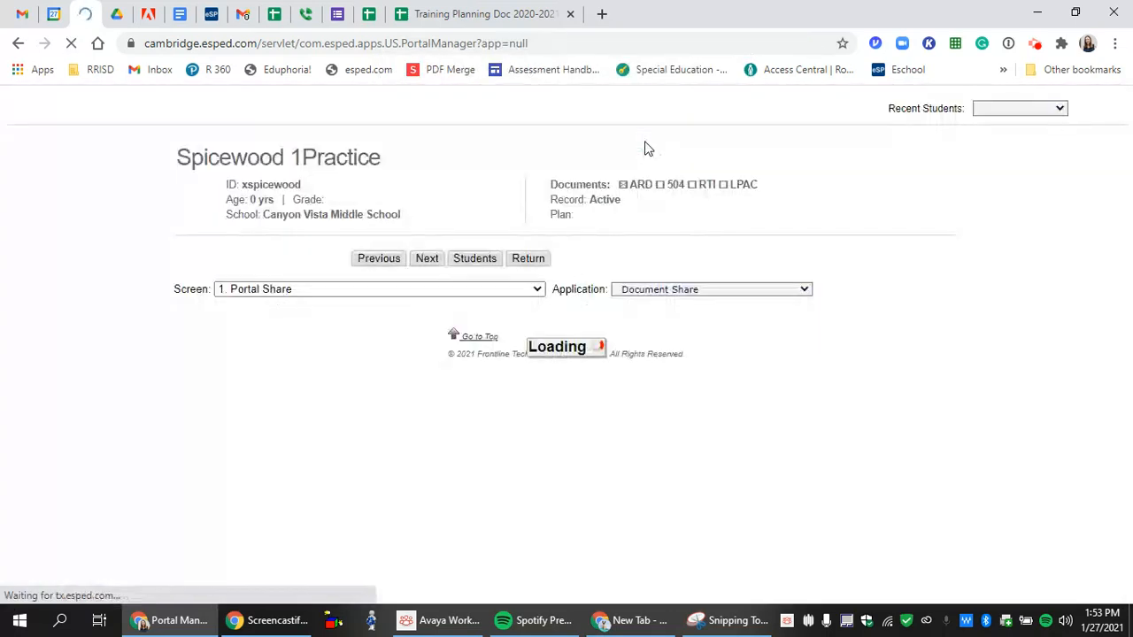